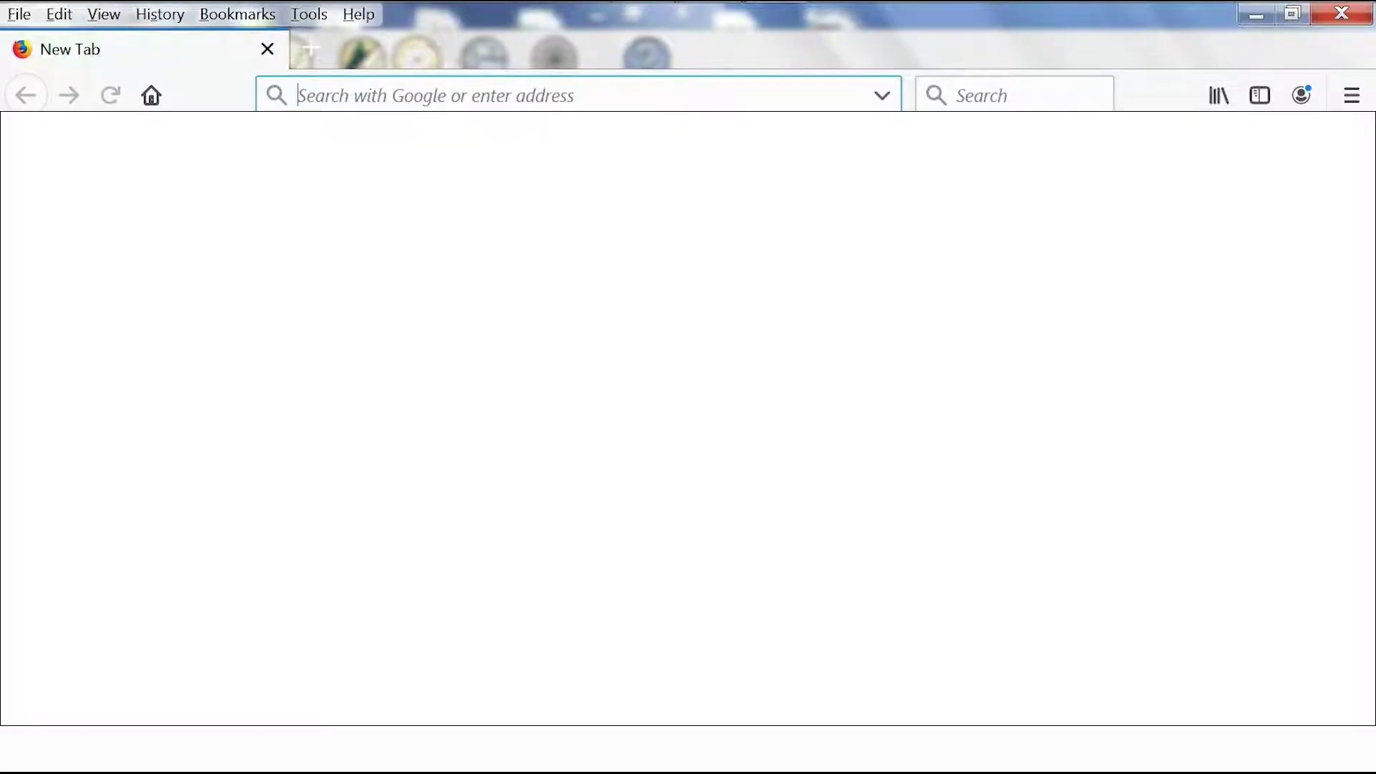
Step: Load github.com/ccsi-toolset, the CCSI Toolset organisation page, in Firefox
text(github.com)
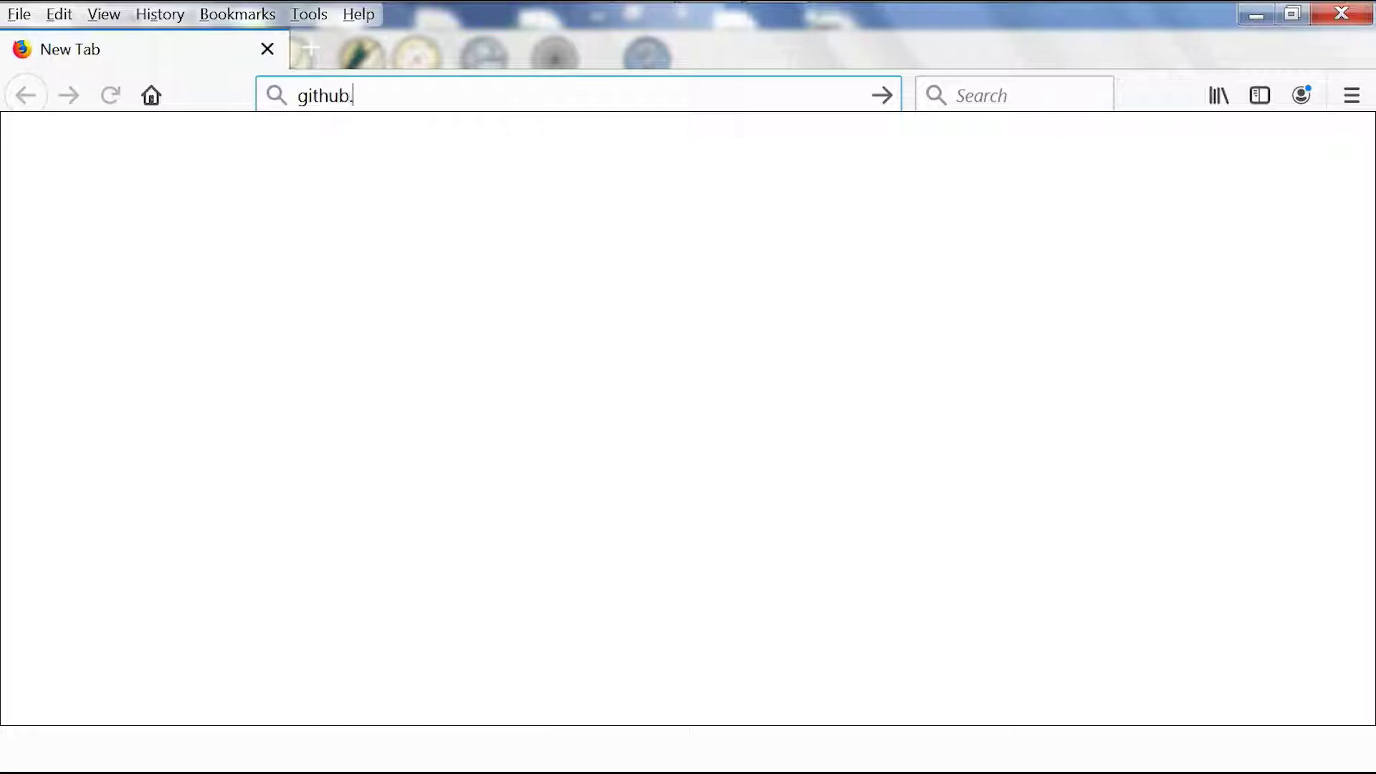
text(/ccsi-toolset)
key(Return)
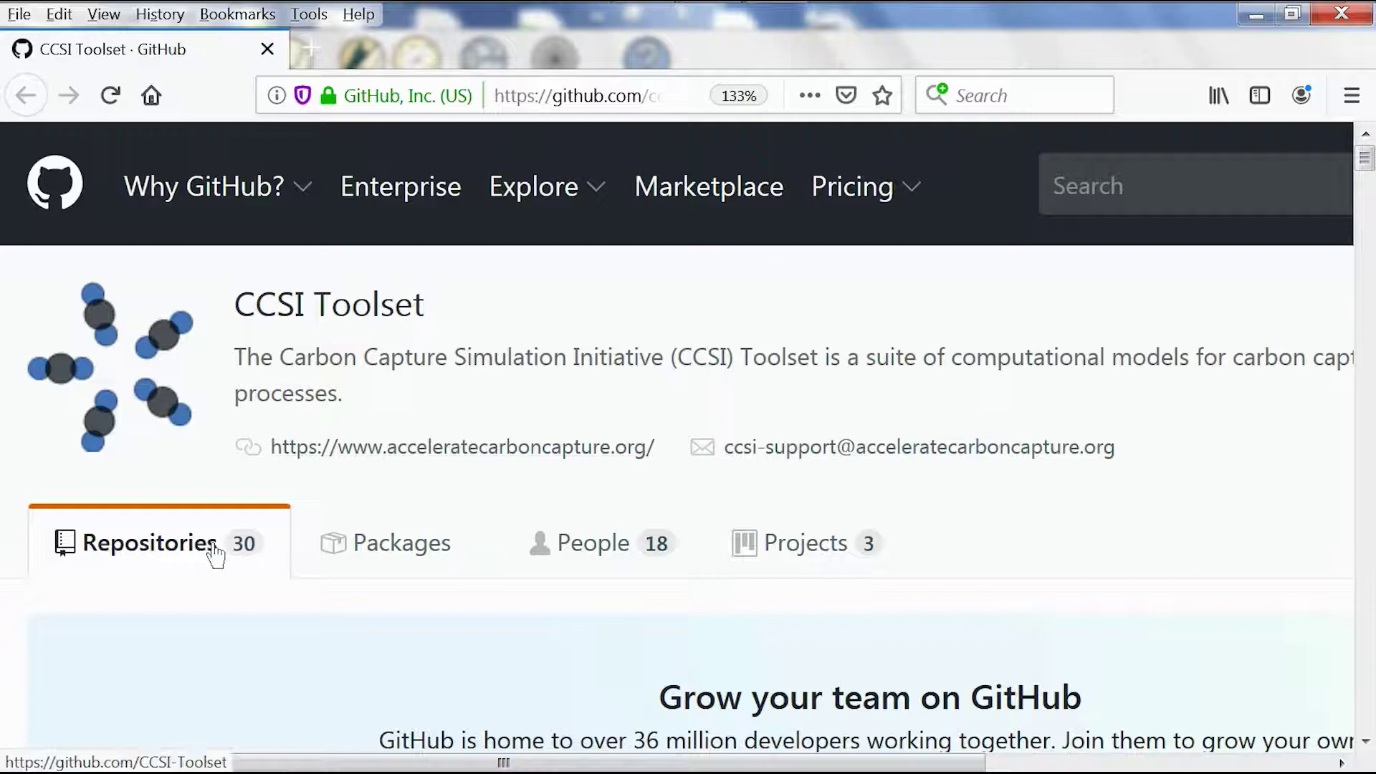
Step: Open ProcessModels_bundle's releases page and scroll to the SolidSorbents/mb_reactor submodule entry
scroll(215, 552, down, 5)
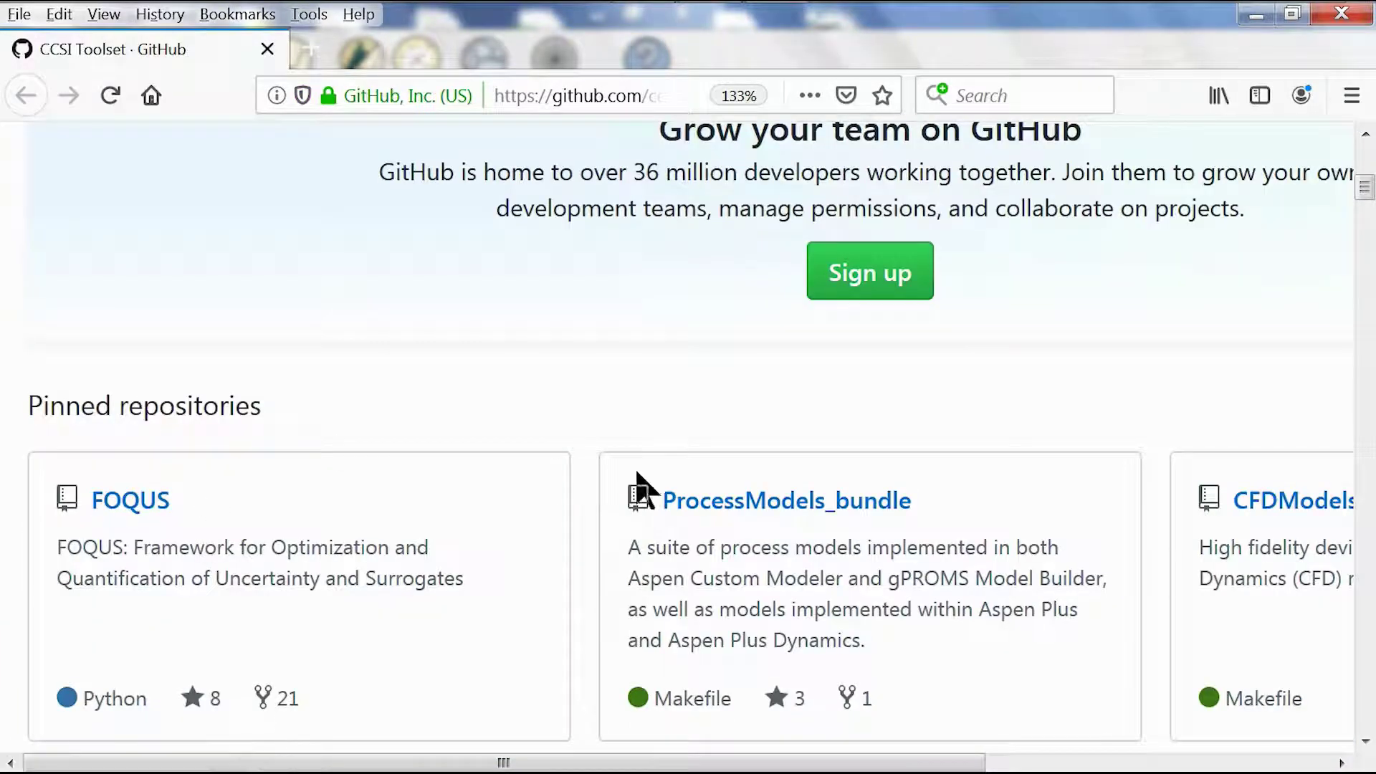
click(768, 500)
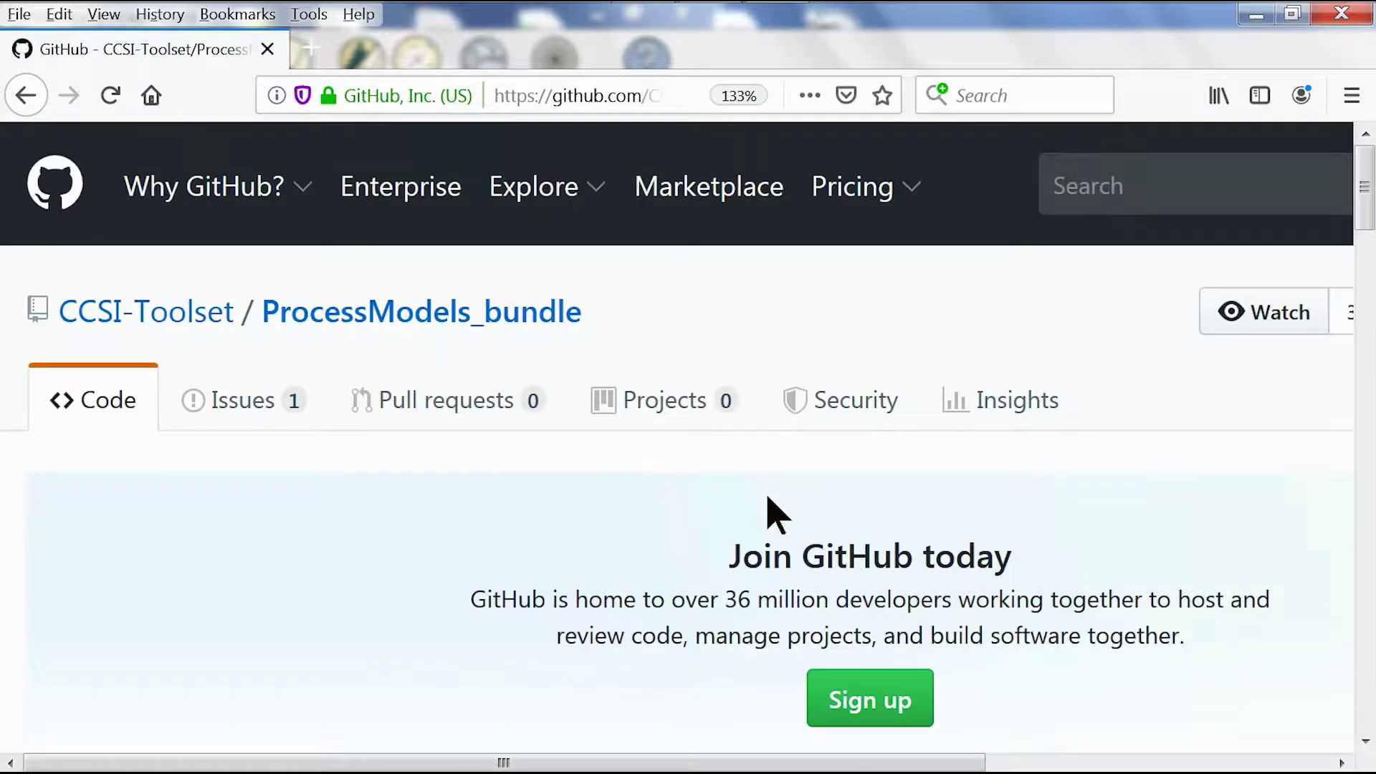
scroll(768, 513, down, 5)
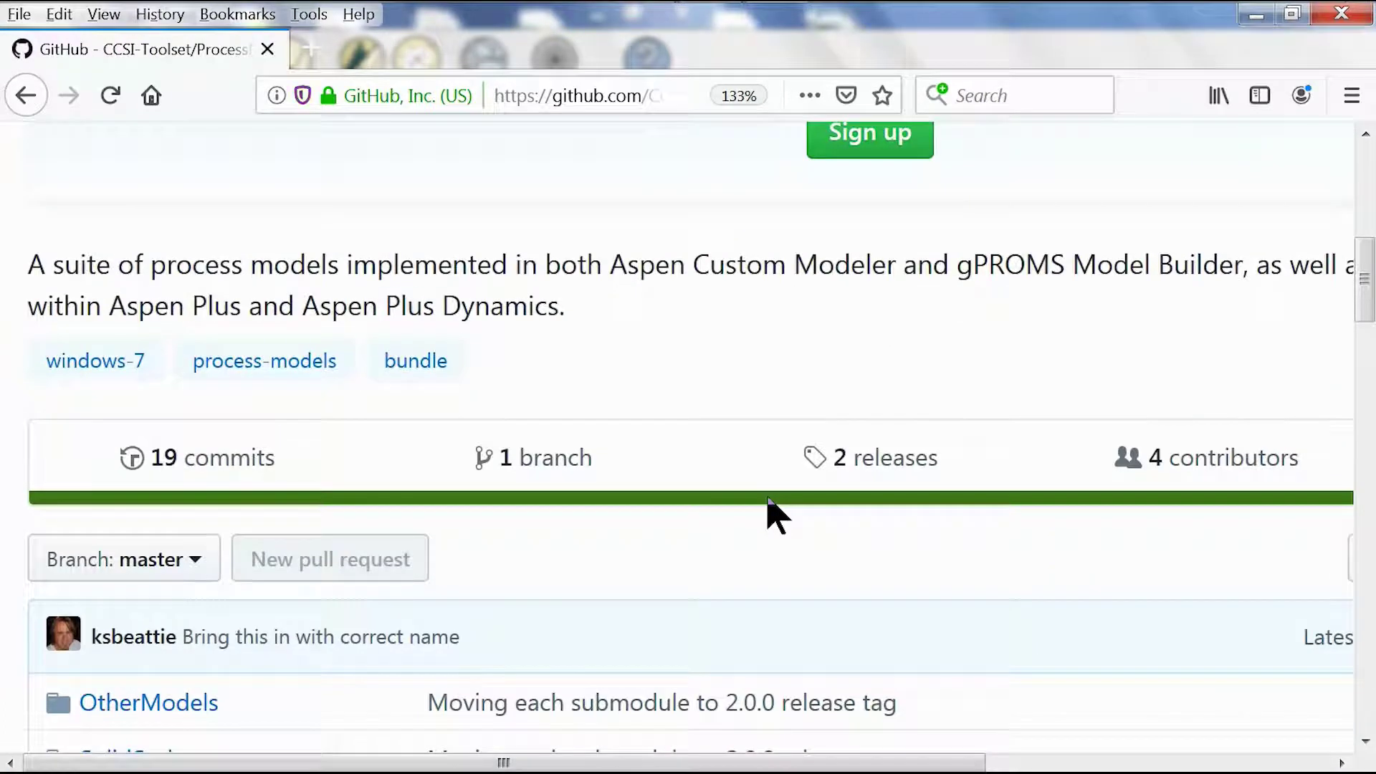
click(901, 463)
scroll(901, 462, down, 5)
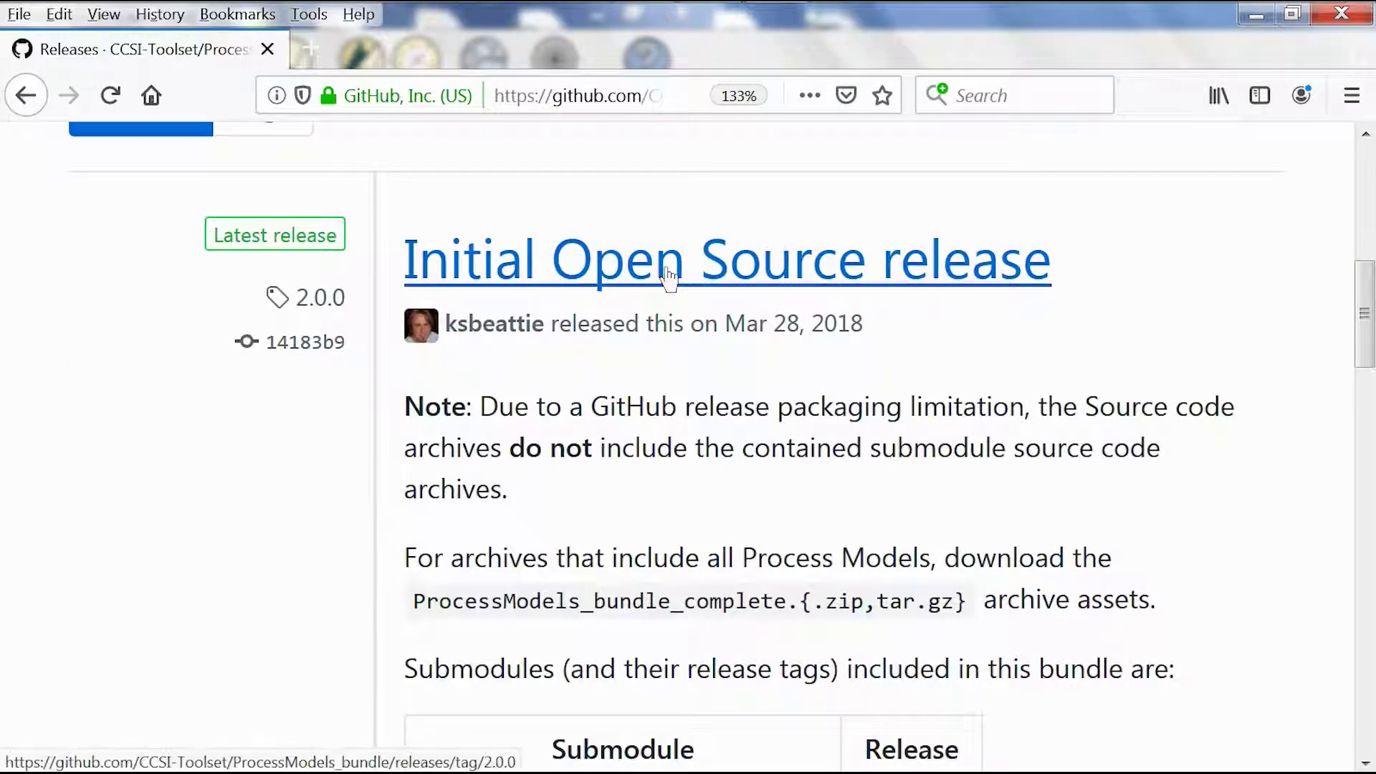
scroll(666, 283, down, 3)
scroll(666, 283, down, 3)
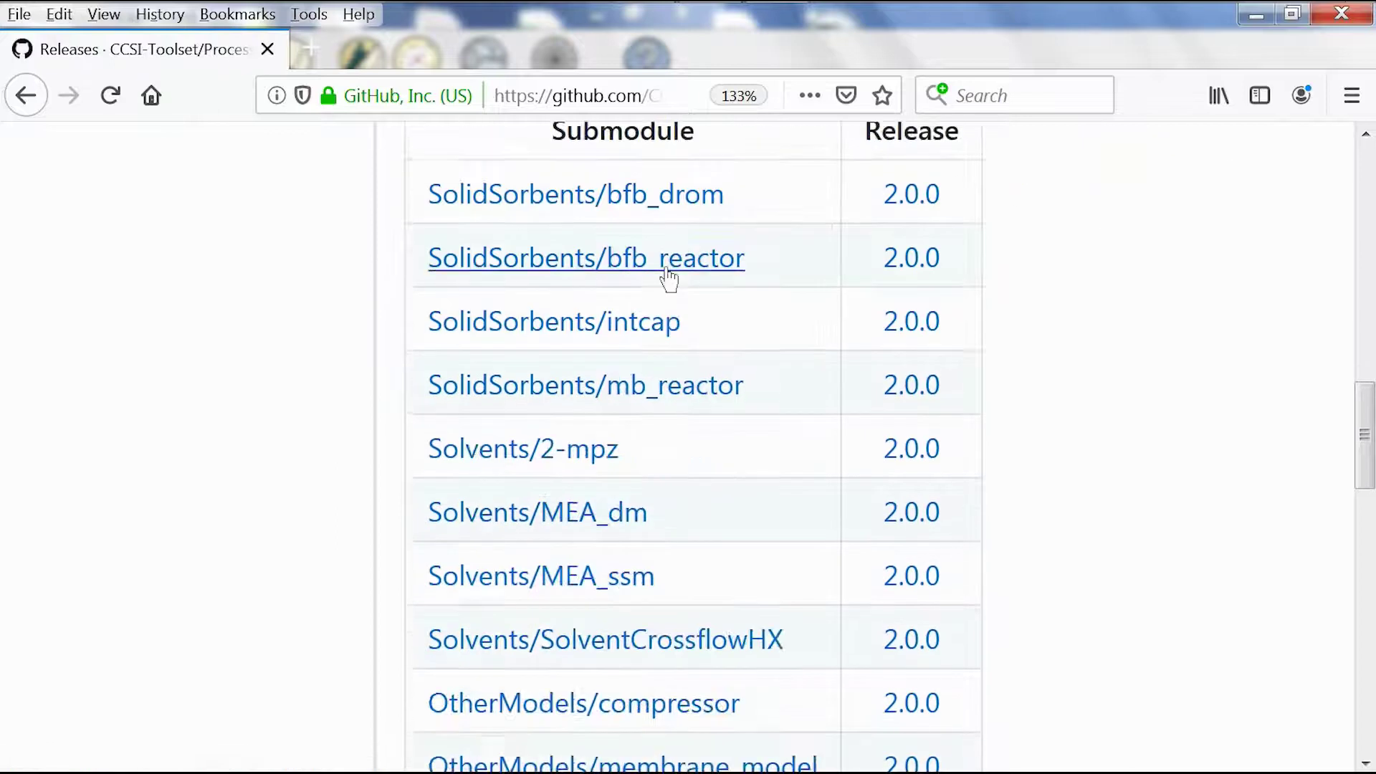
scroll(669, 280, down, 3)
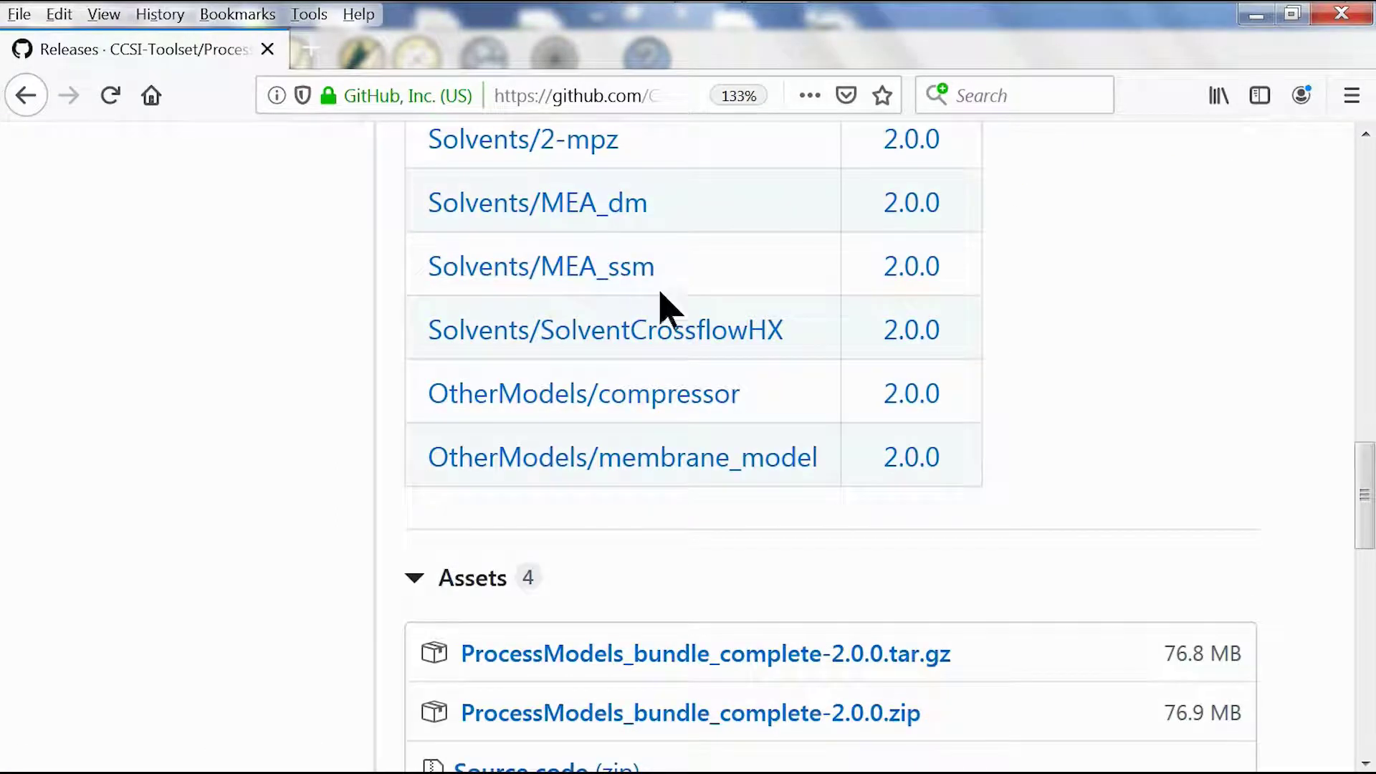
scroll(665, 315, up, 3)
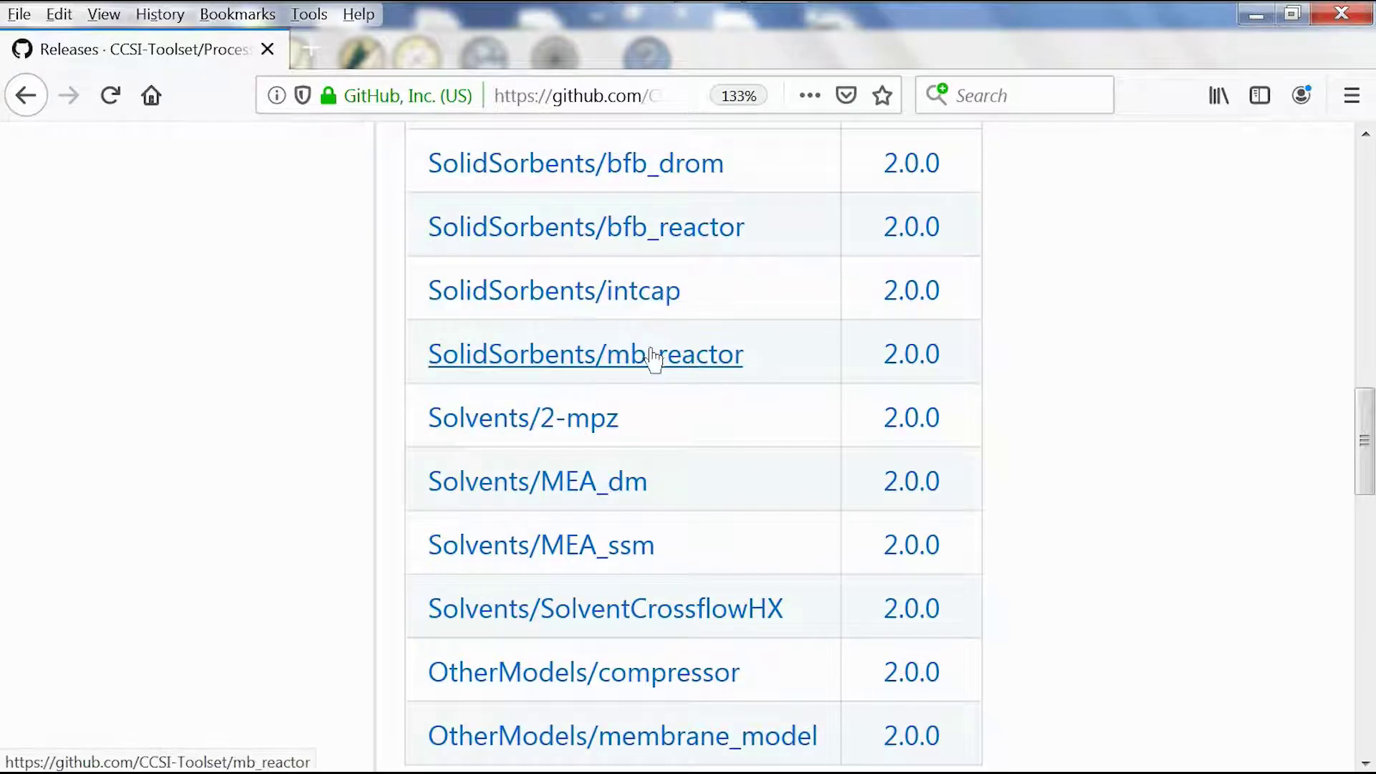
Step: Open the mb_reactor repository and download its master branch as mb_reactor-master.zip
click(587, 358)
scroll(587, 369, down, 15)
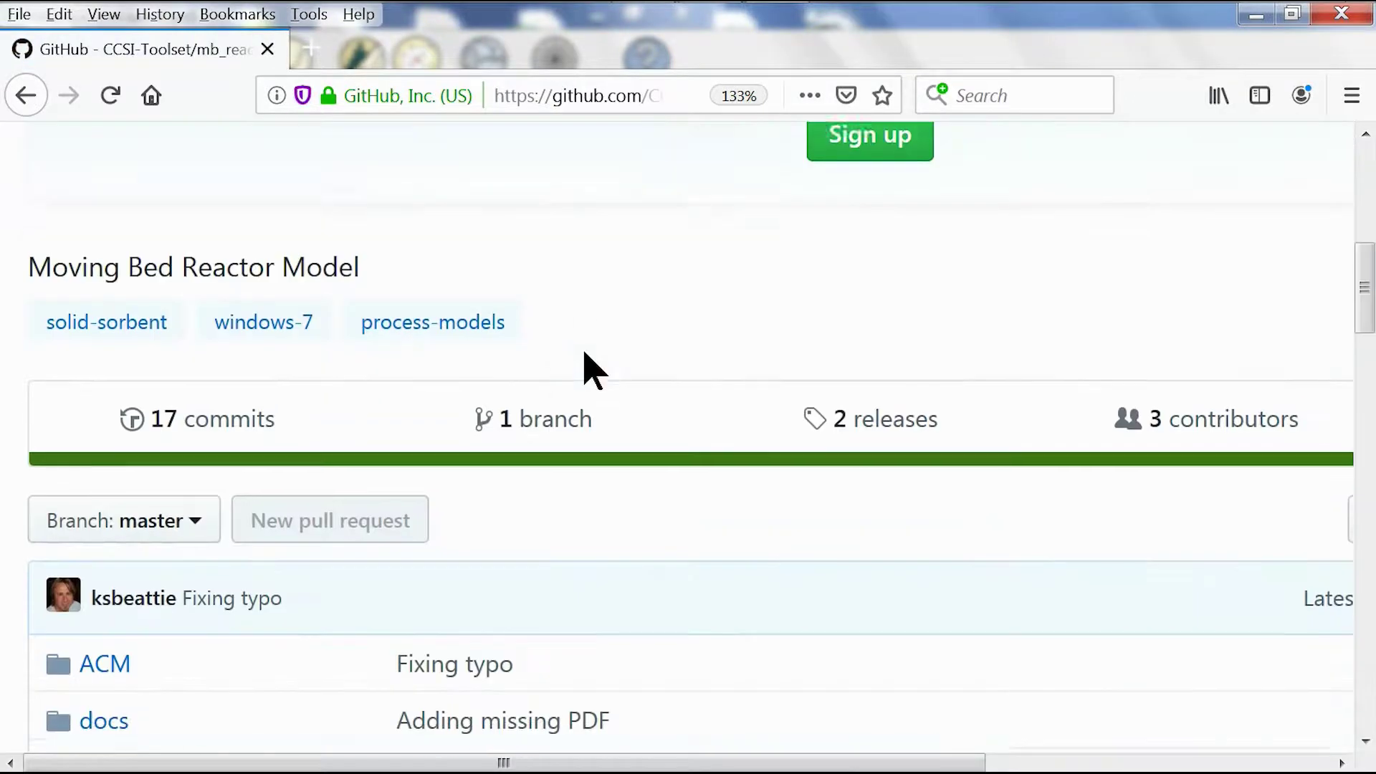
scroll(588, 369, down, 8)
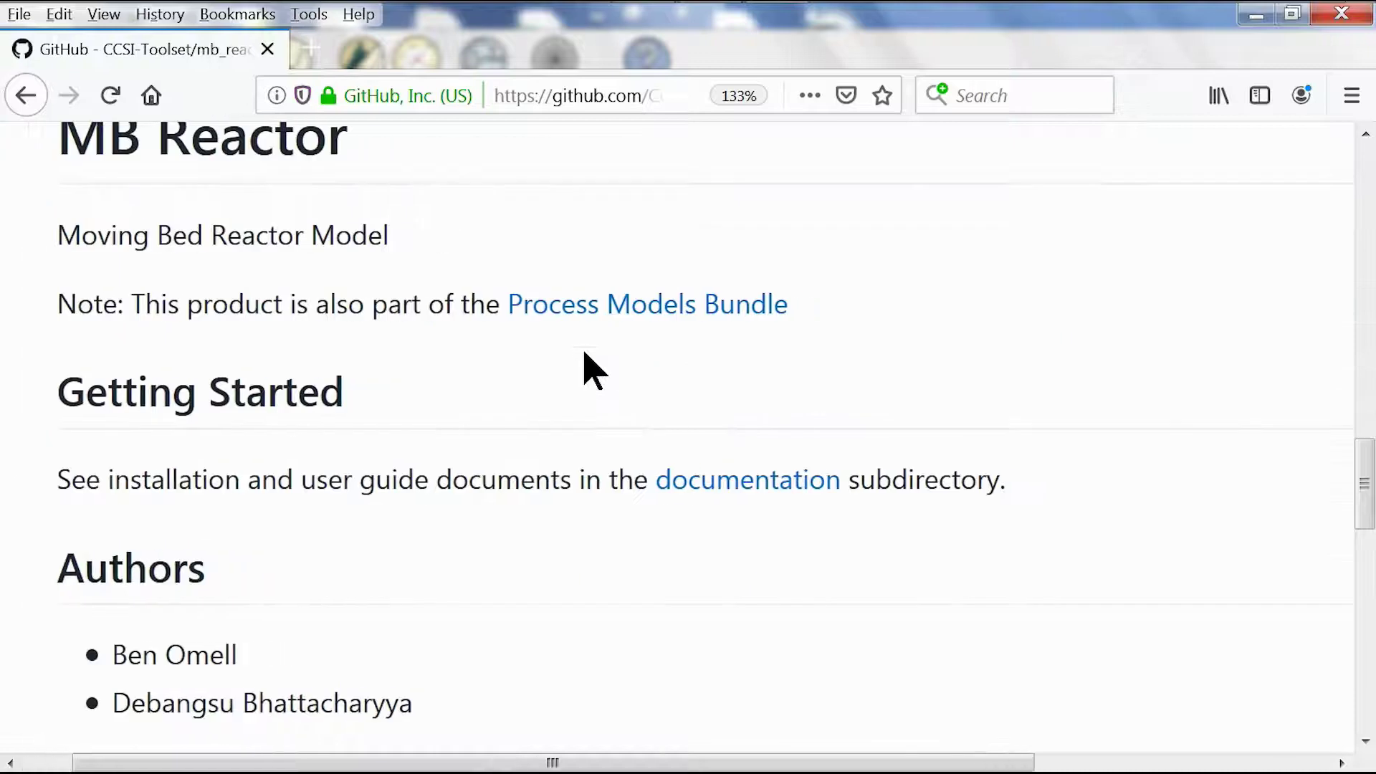
scroll(588, 369, right, 5)
scroll(587, 369, up, 10)
scroll(588, 369, up, 3)
click(1193, 222)
click(1172, 502)
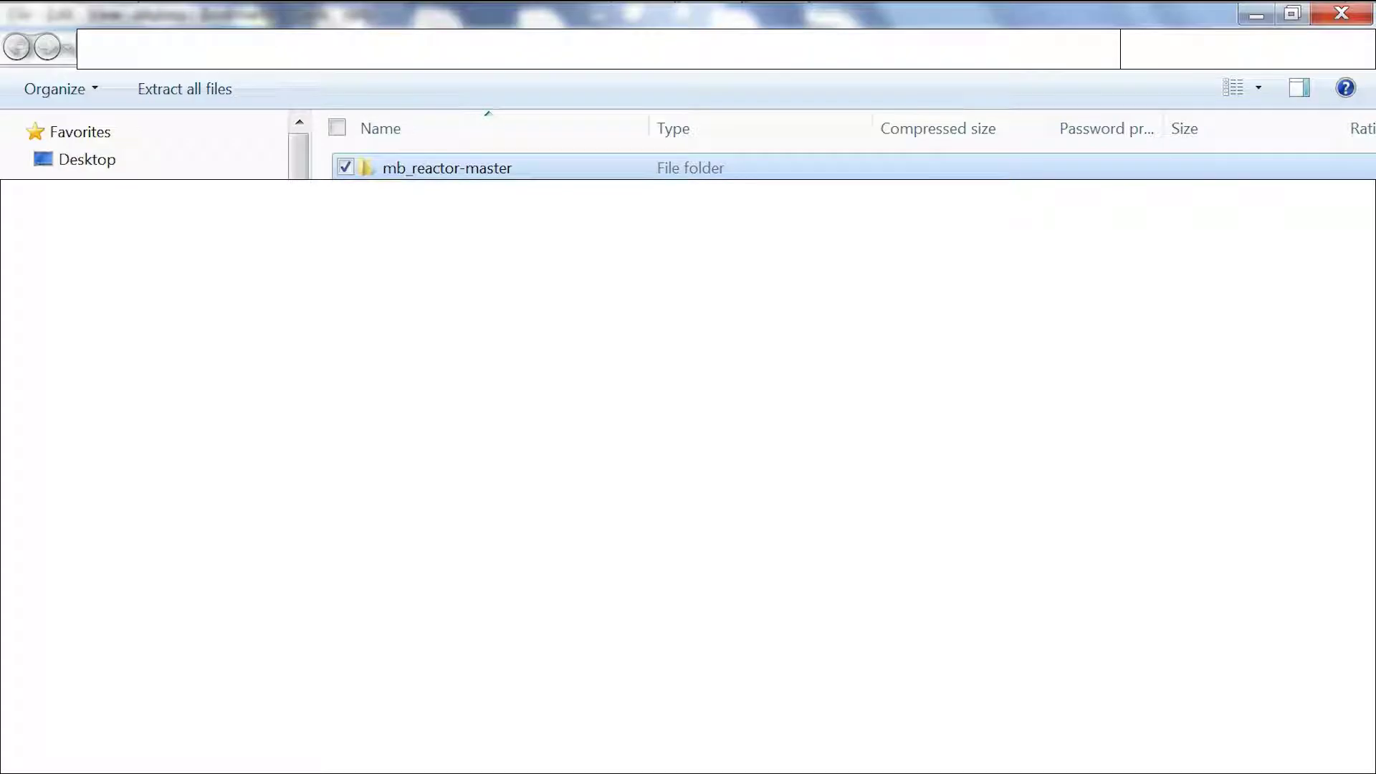
Step: Browse to the Desktop's mb_reactor-master\ACM\Steady-State folder, select Moving_Bed_SS, then bring up Start
click(87, 159)
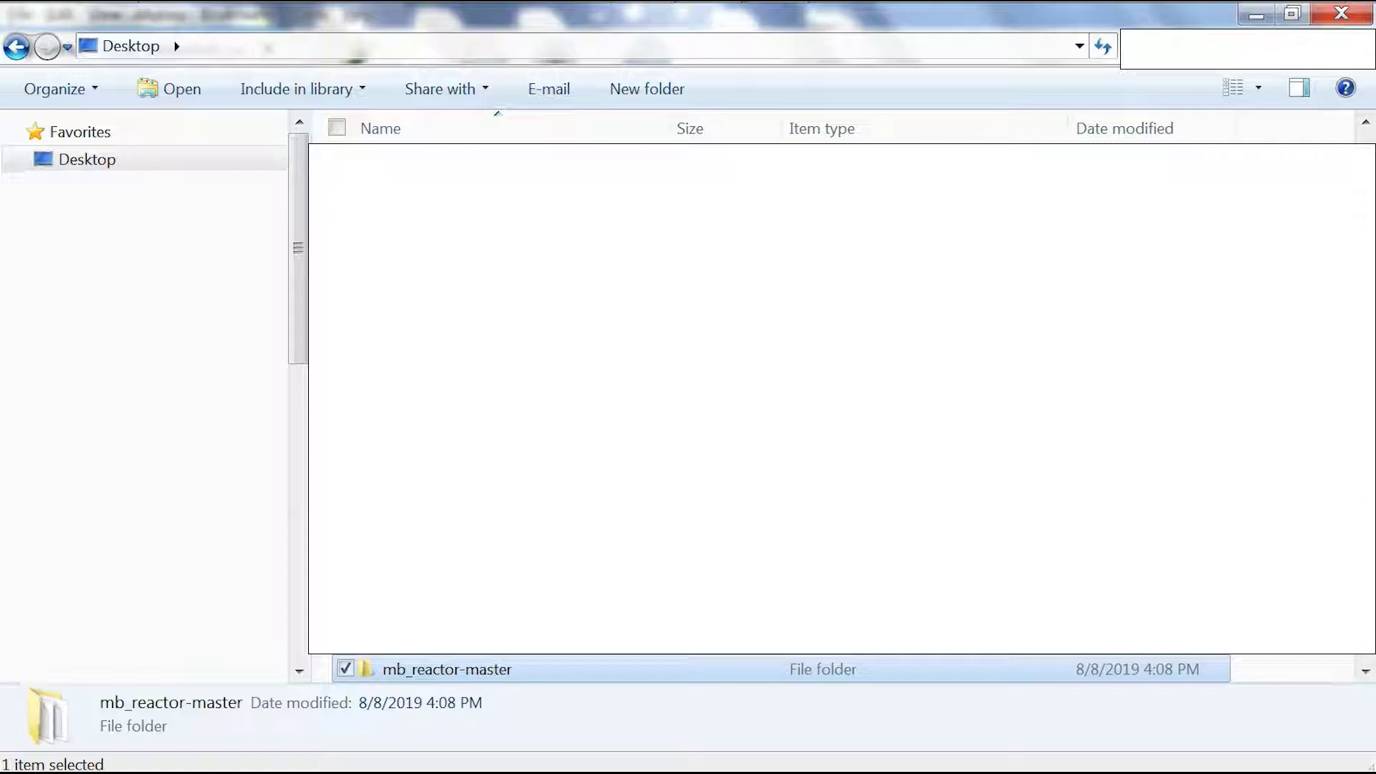
key(Return)
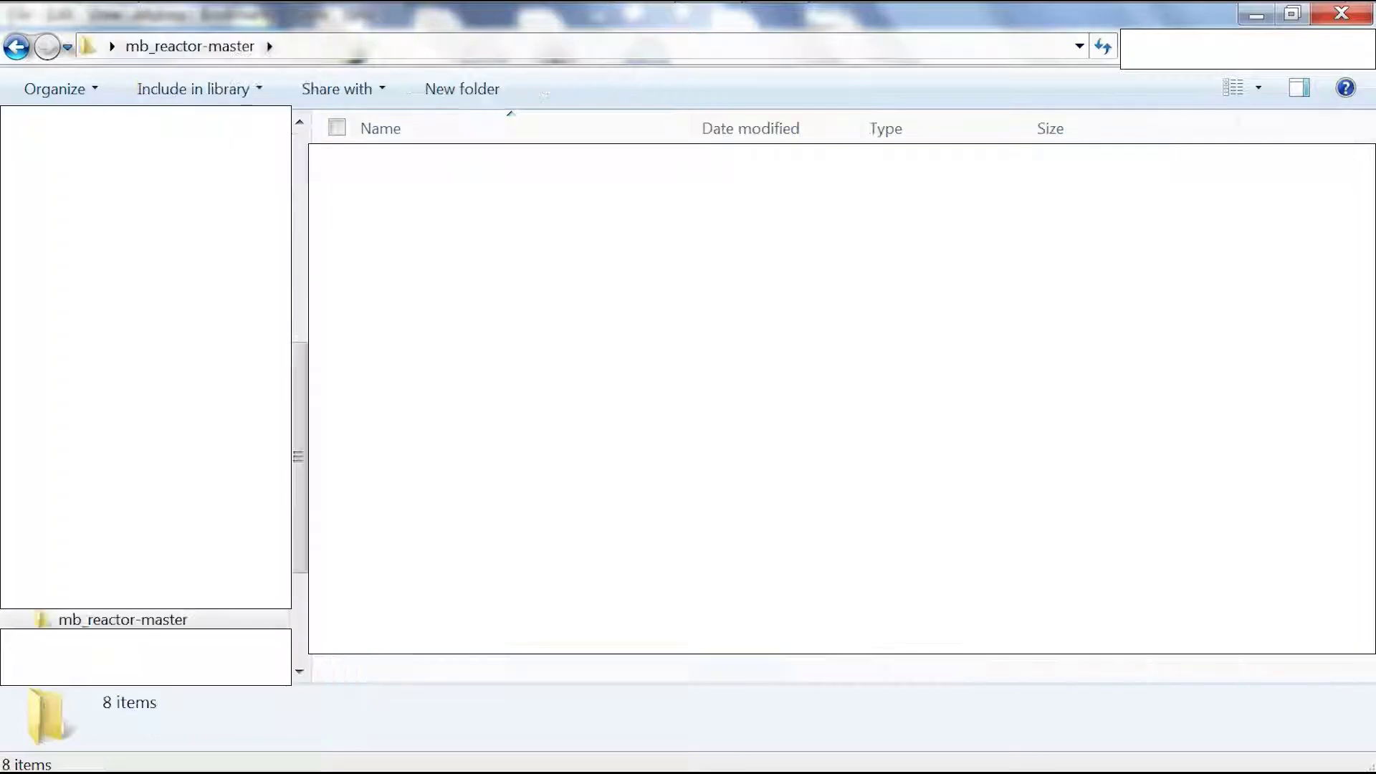
key(Down)
key(Down)
key(Up)
key(Return)
key(Down)
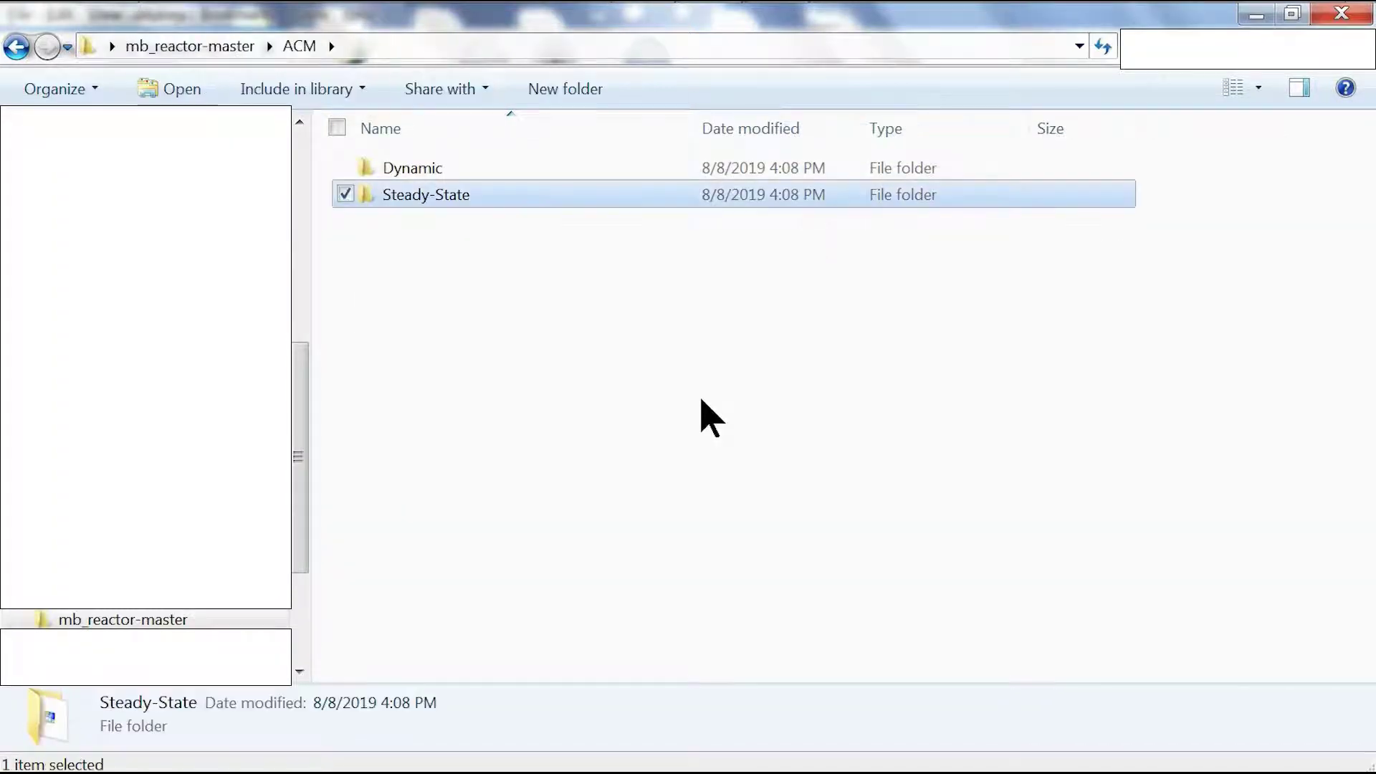
key(Return)
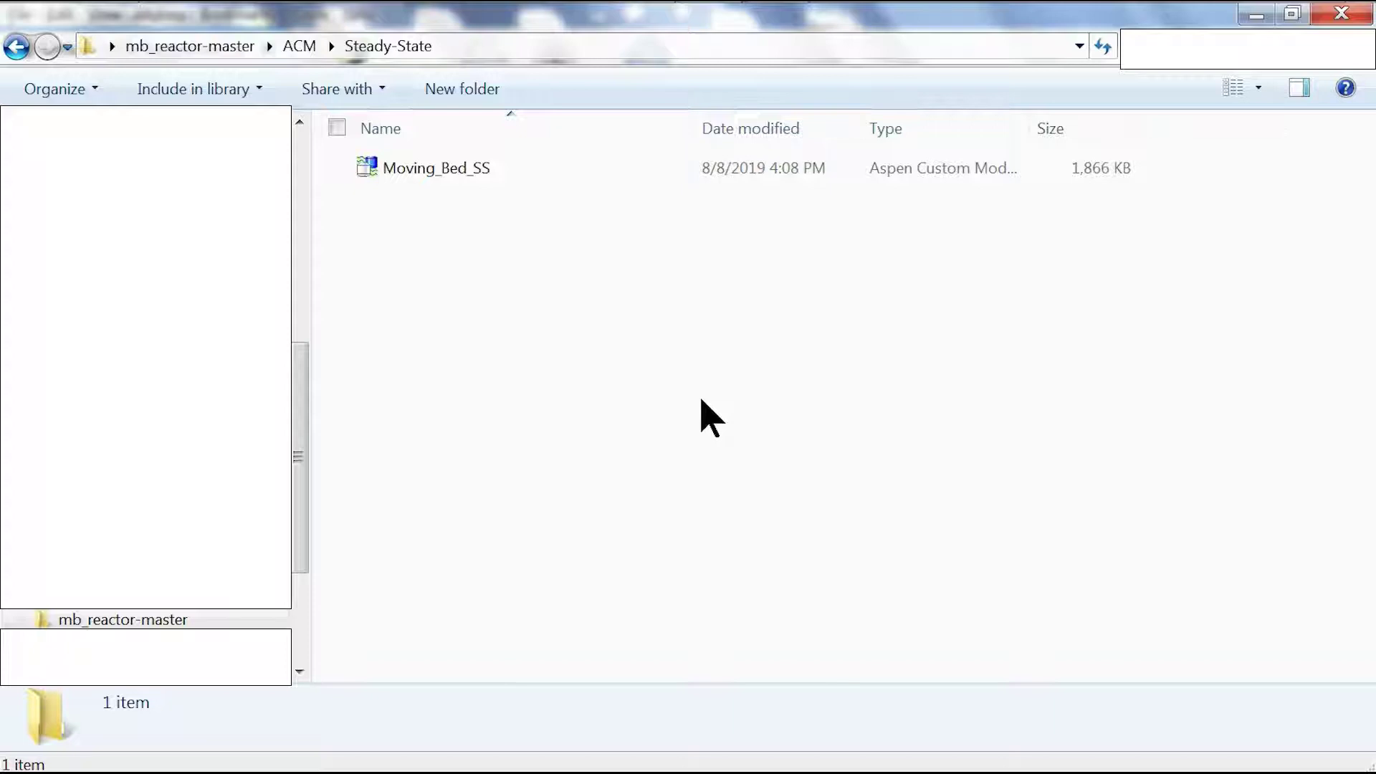
key(Down)
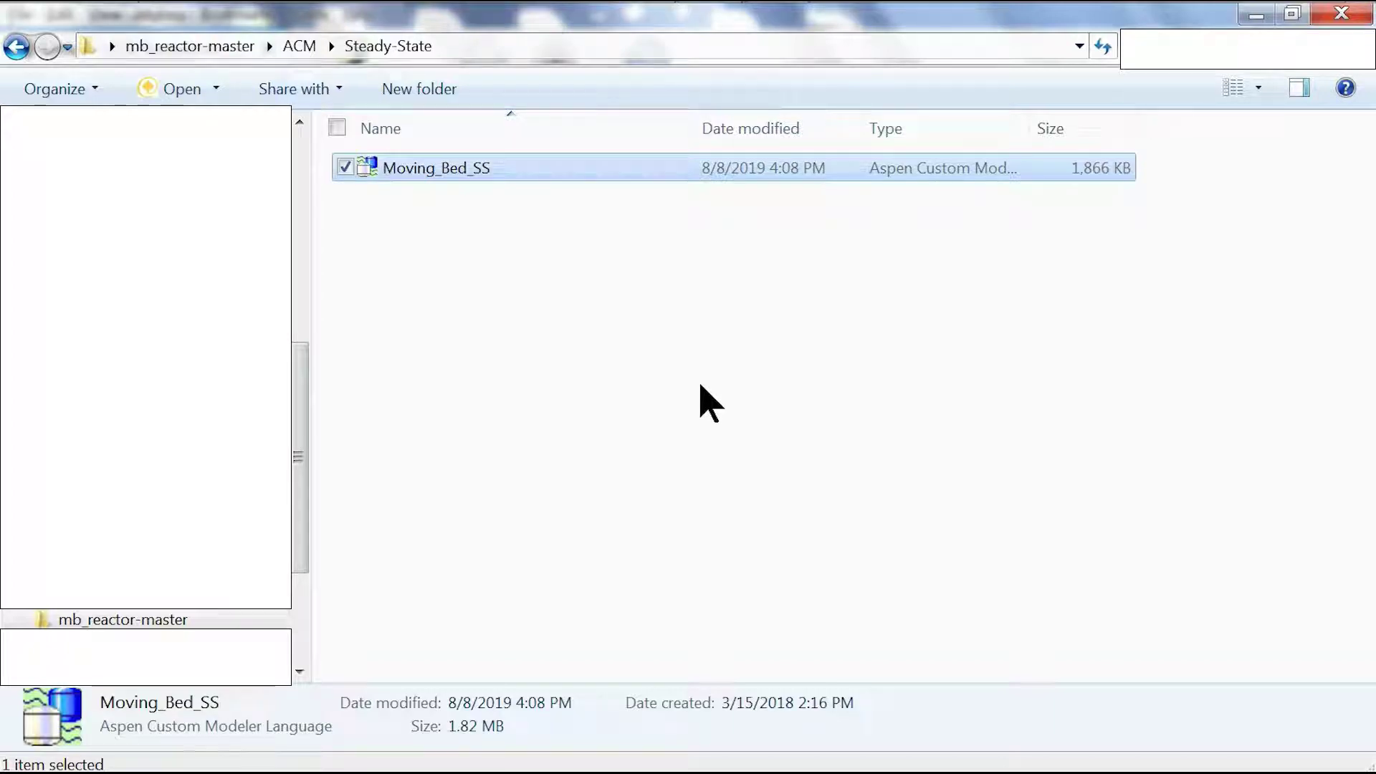
key(super)
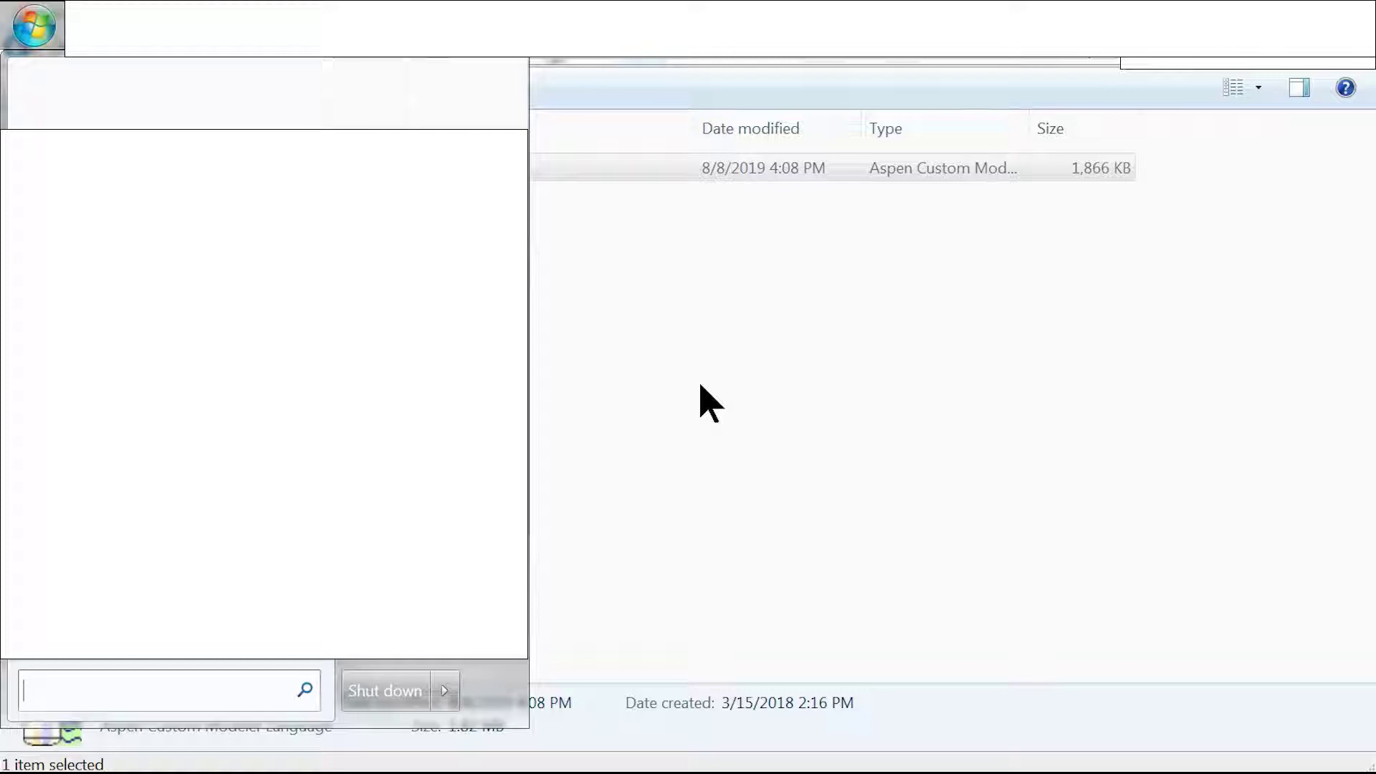
Step: Find SinterConfigGUI by searching 'sinter', launch it and dismiss its splash screen
text(sinter)
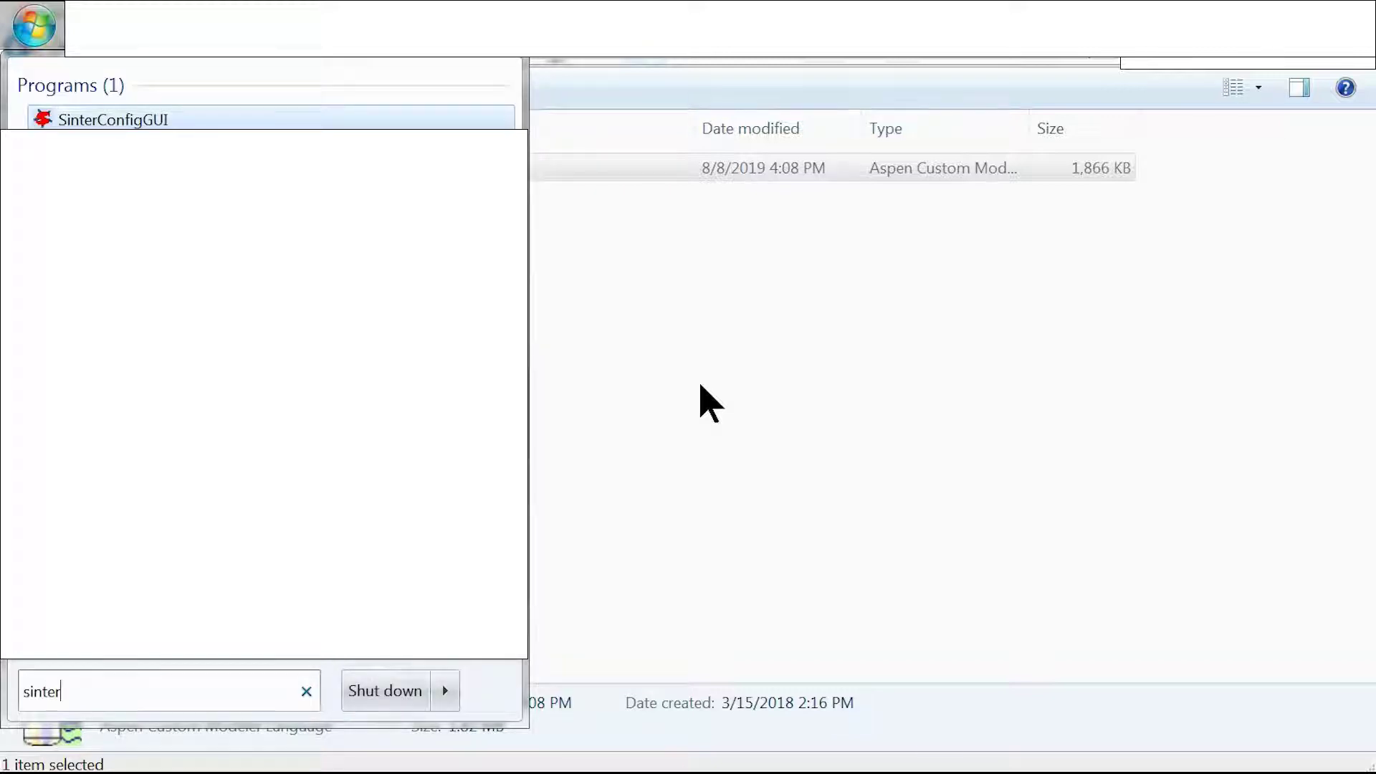
click(249, 694)
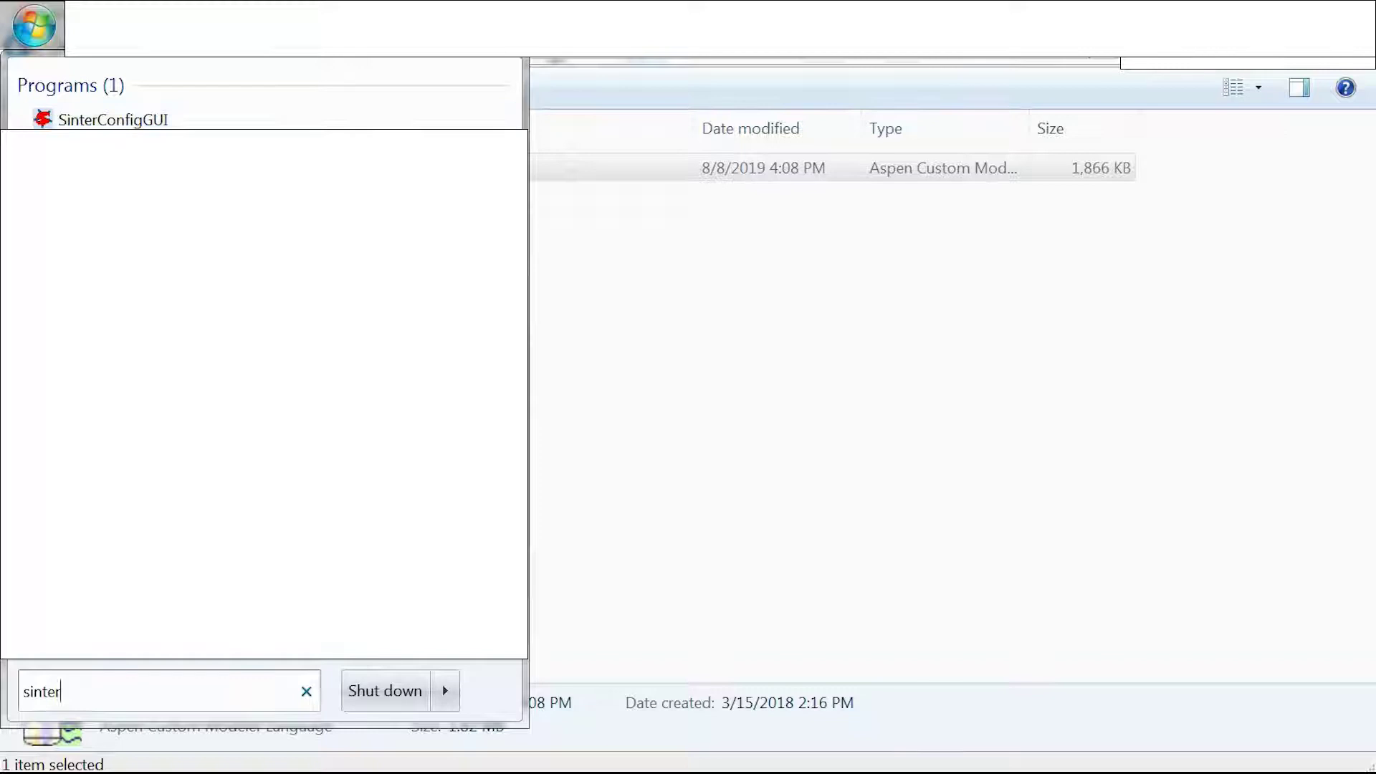
click(265, 117)
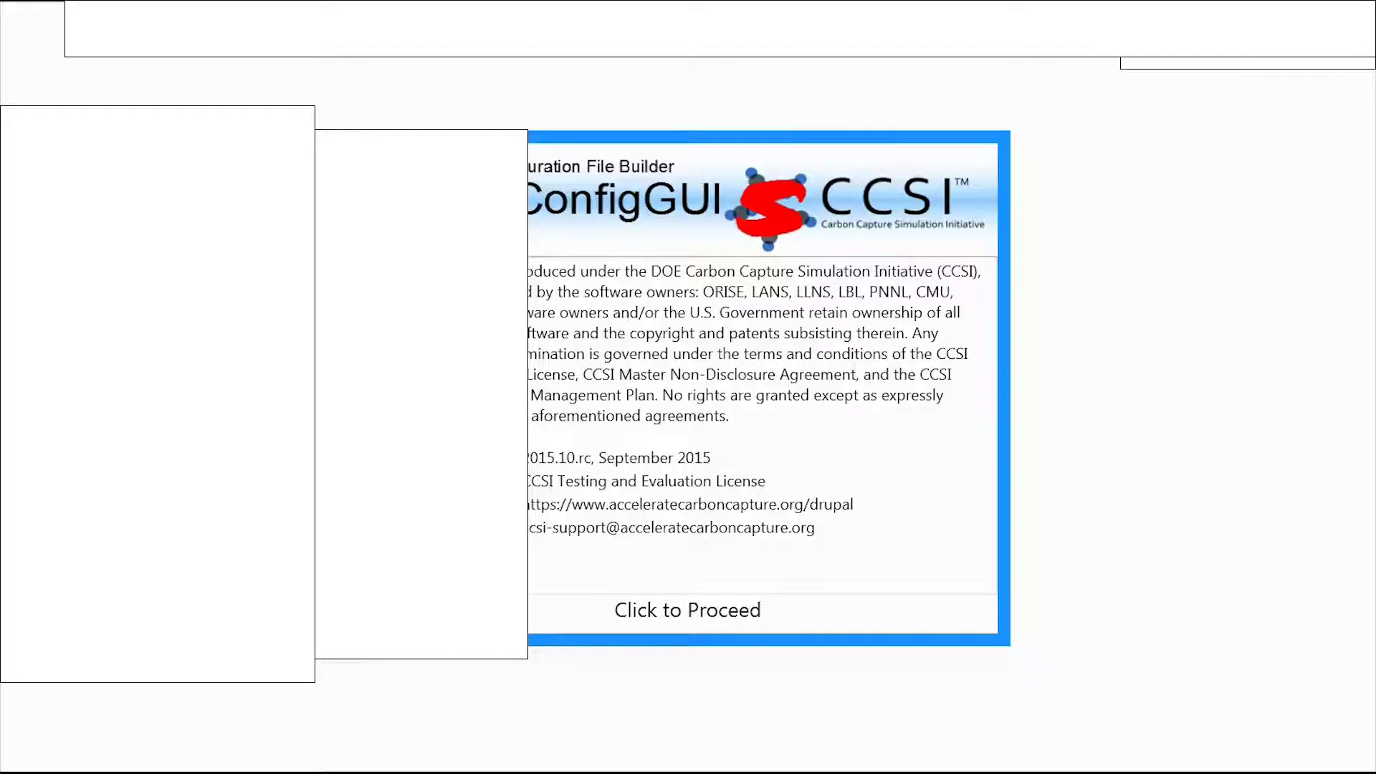
click(659, 617)
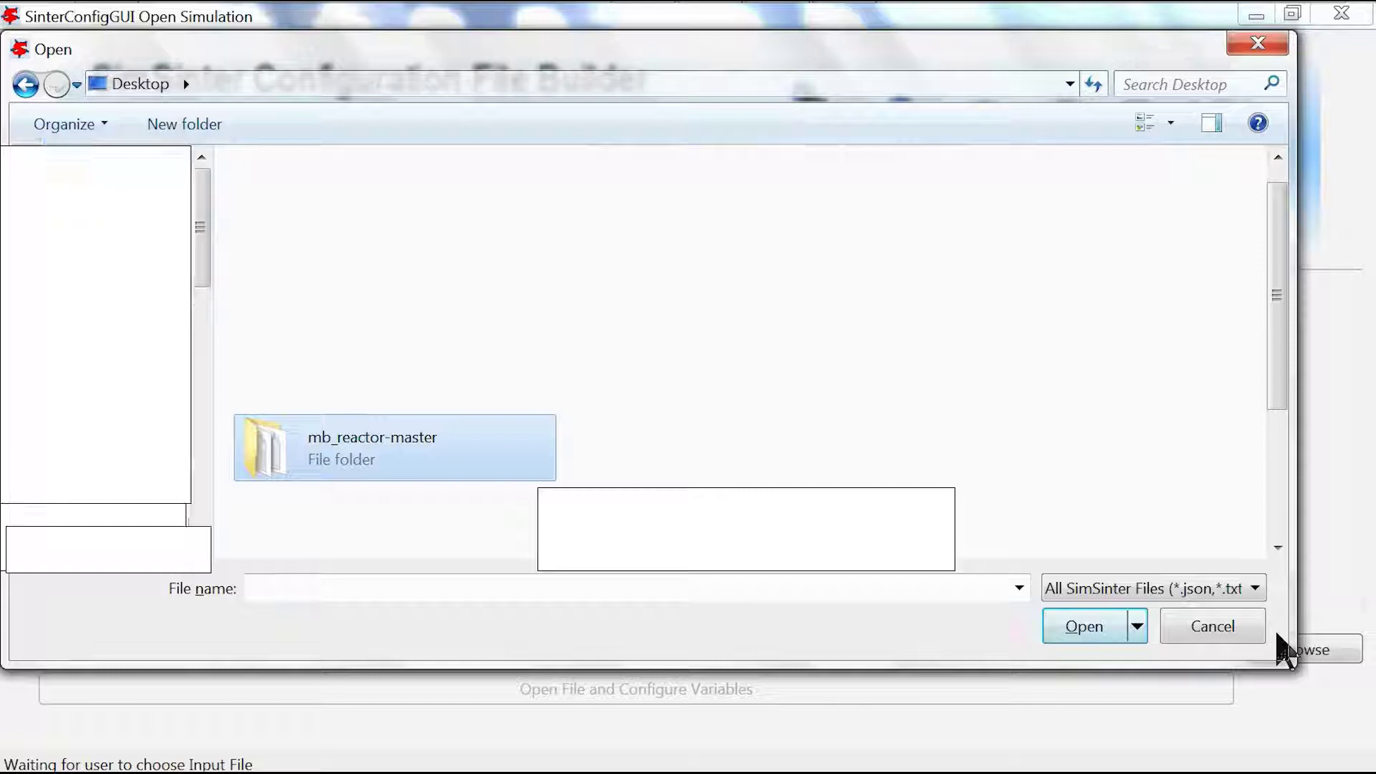
Step: Open Moving_Bed_SS from mb_reactor-master\ACM\Steady-State, launching it in Aspen Custom Modeler
key(Return)
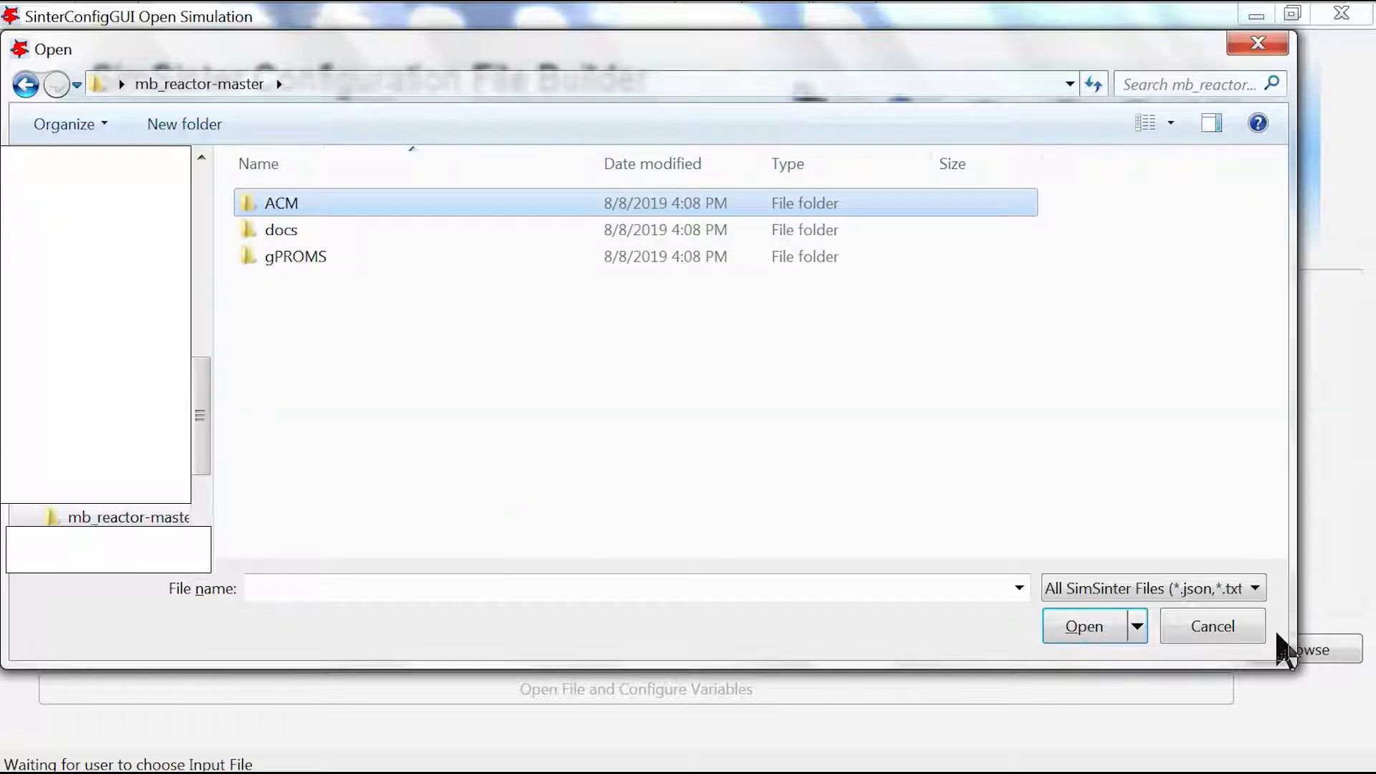
key(Return)
key(Down)
key(Return)
key(Down)
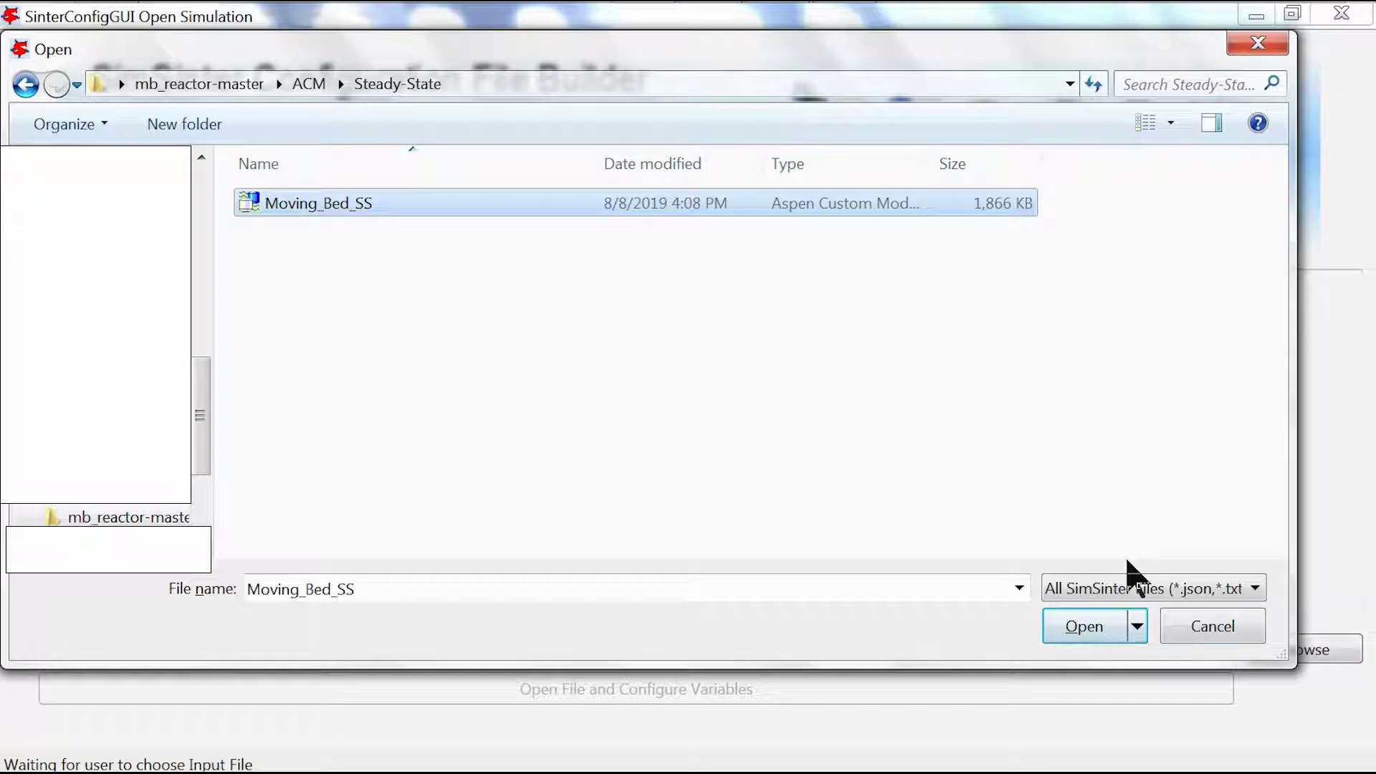
key(Return)
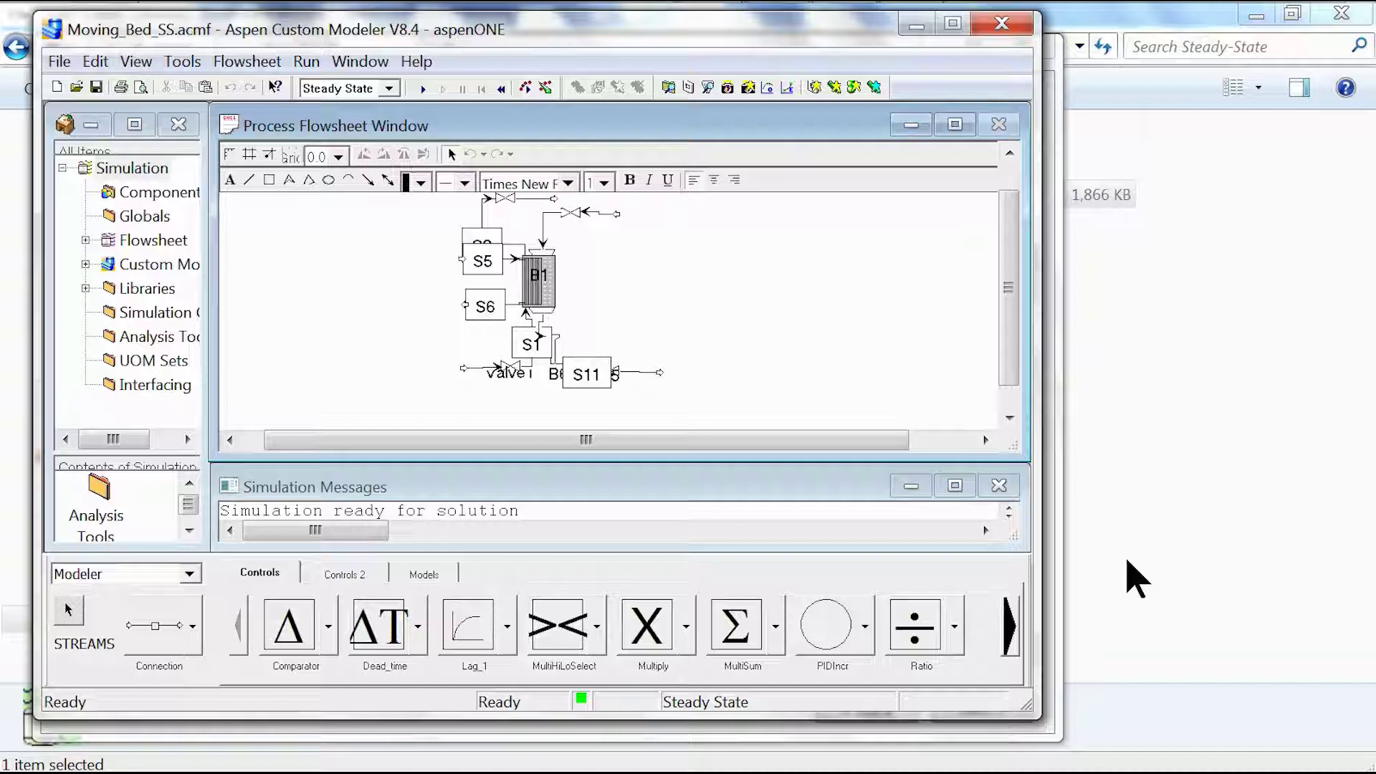
Step: Maximize both the Aspen Custom Modeler window and SinterConfigGUI's Simulation Meta-Data window
key(super+Up)
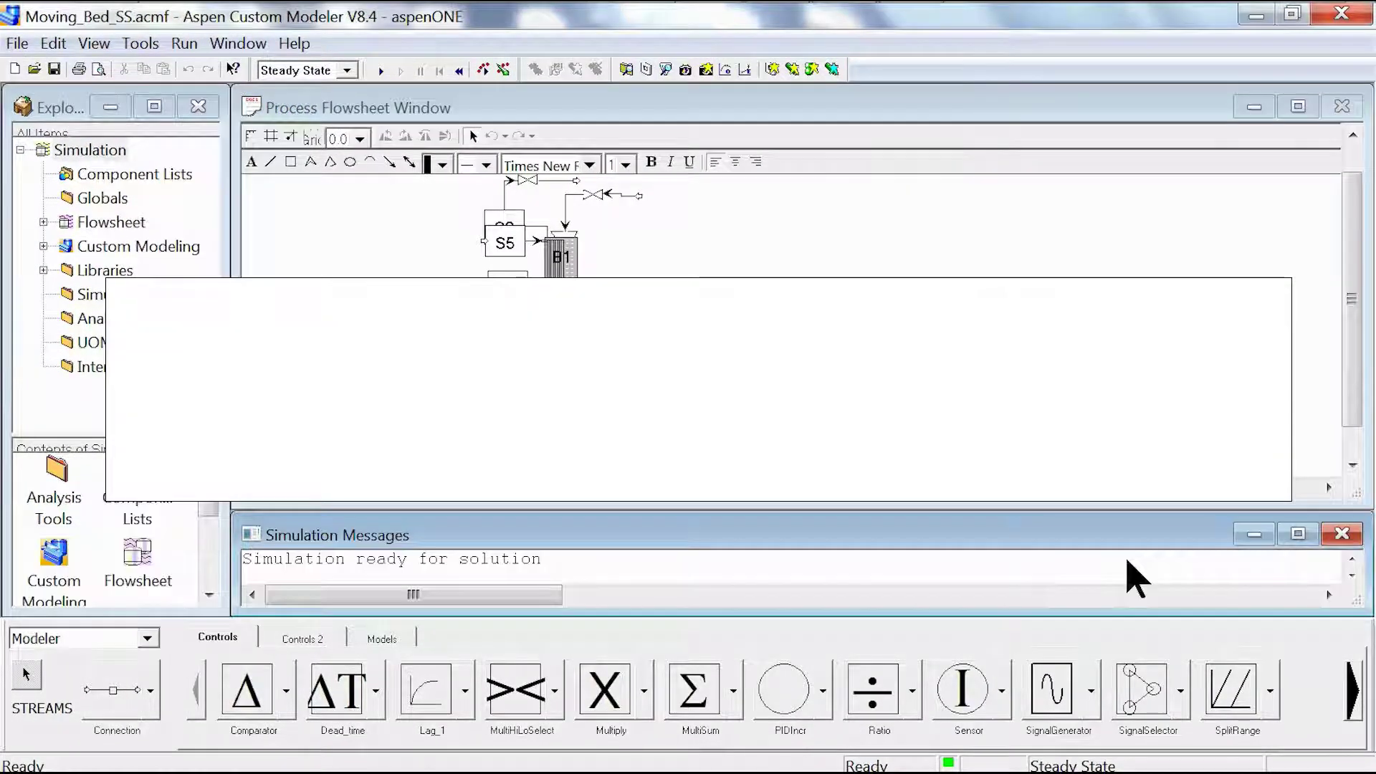
key(super+Up)
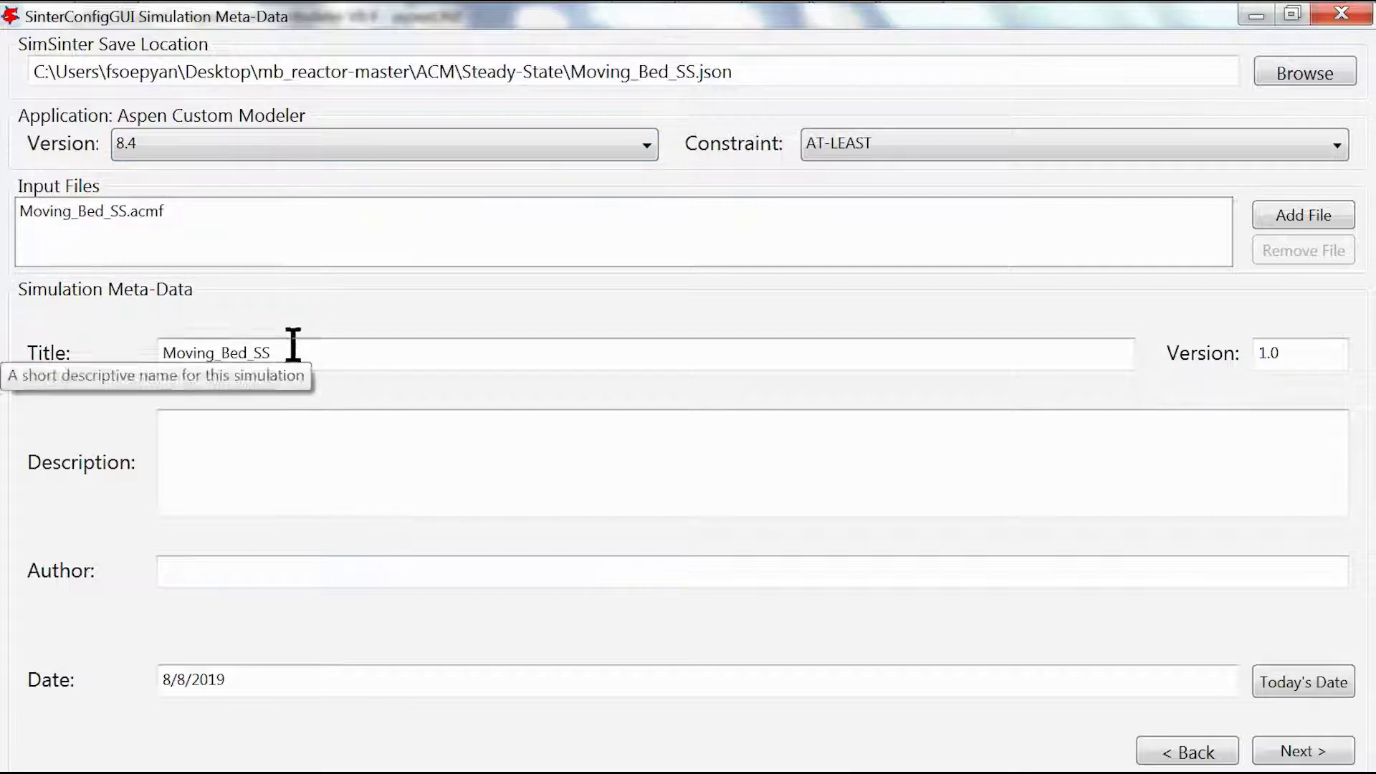
Step: Leave the Moving_Bed_SS meta-data as is and advance to the variable configuration page
click(264, 471)
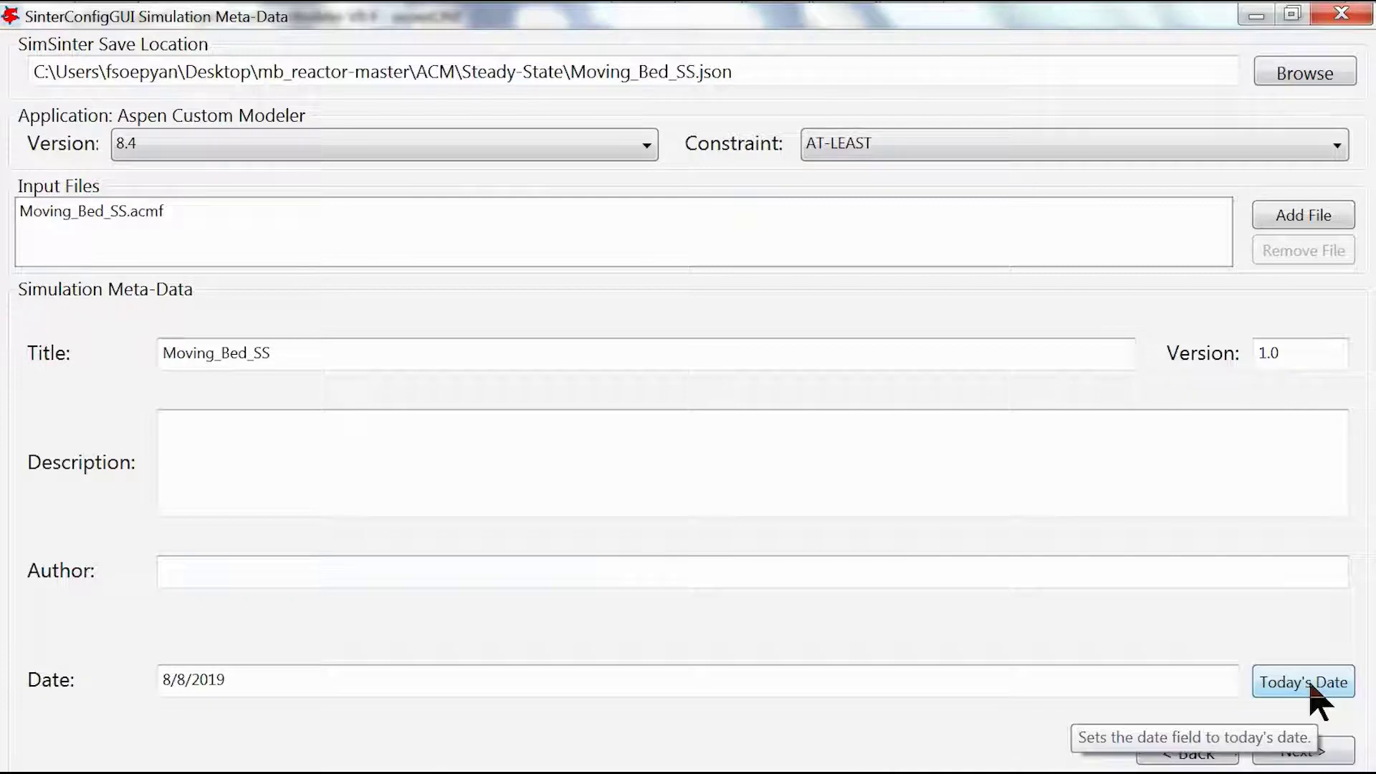
click(1322, 759)
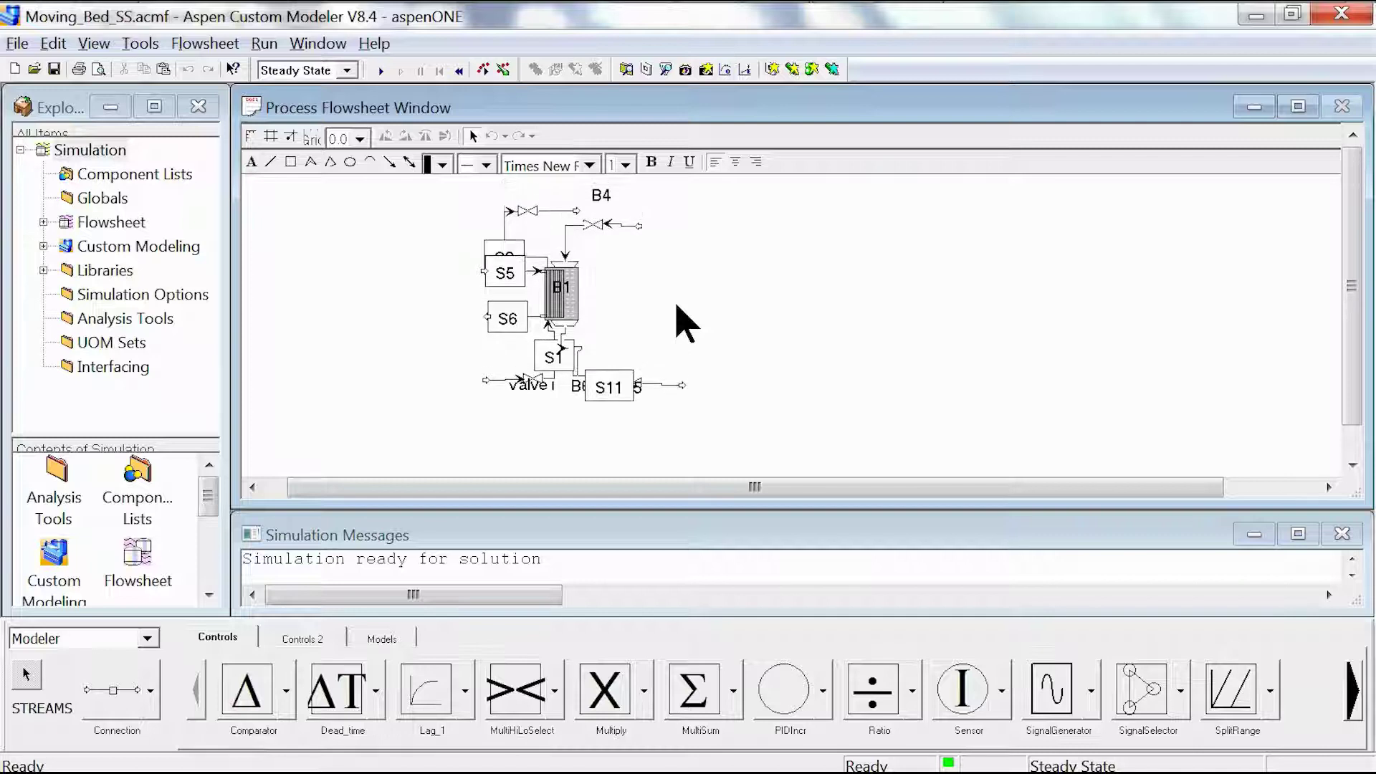
Step: Nudge the B4 label beside its valve and open block B4's AllVariables table
click(462, 223)
drag(455, 245, 454, 248)
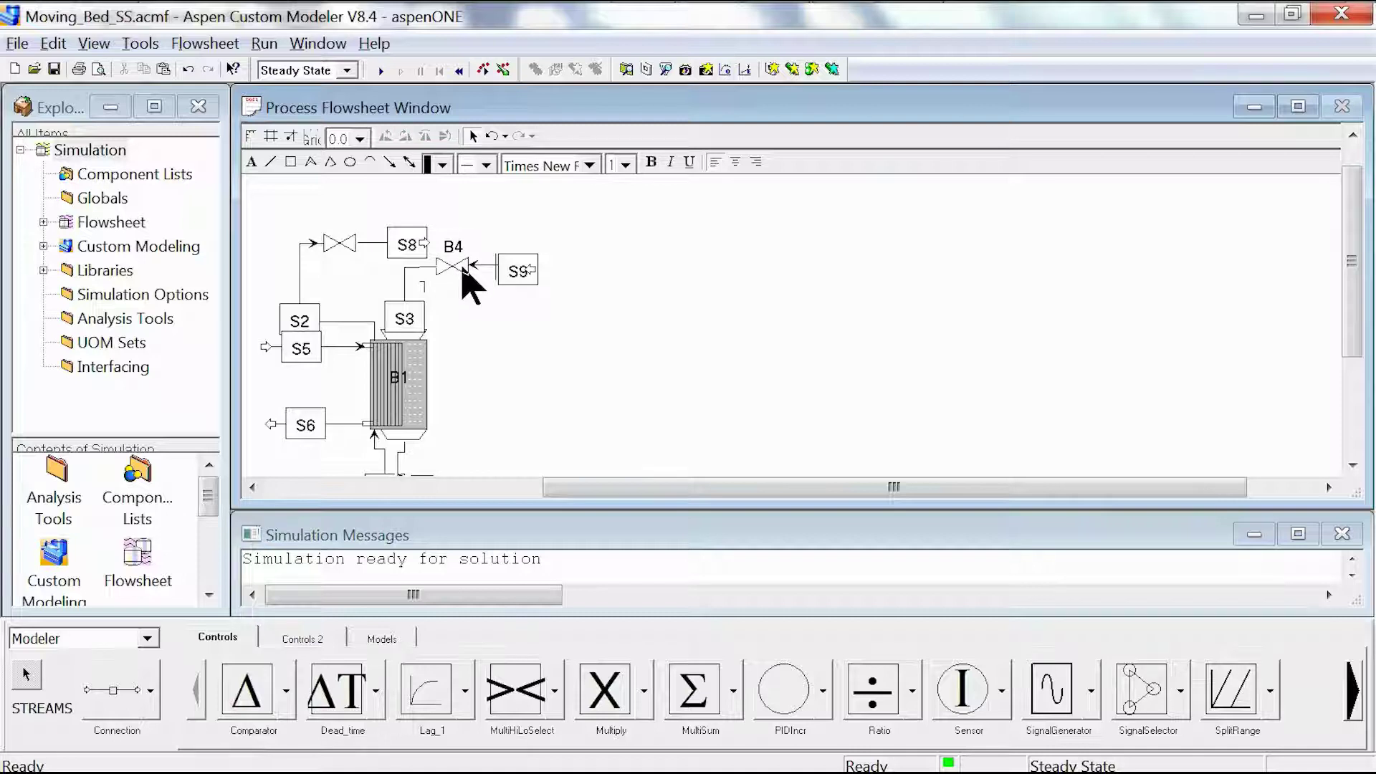
double_click(462, 271)
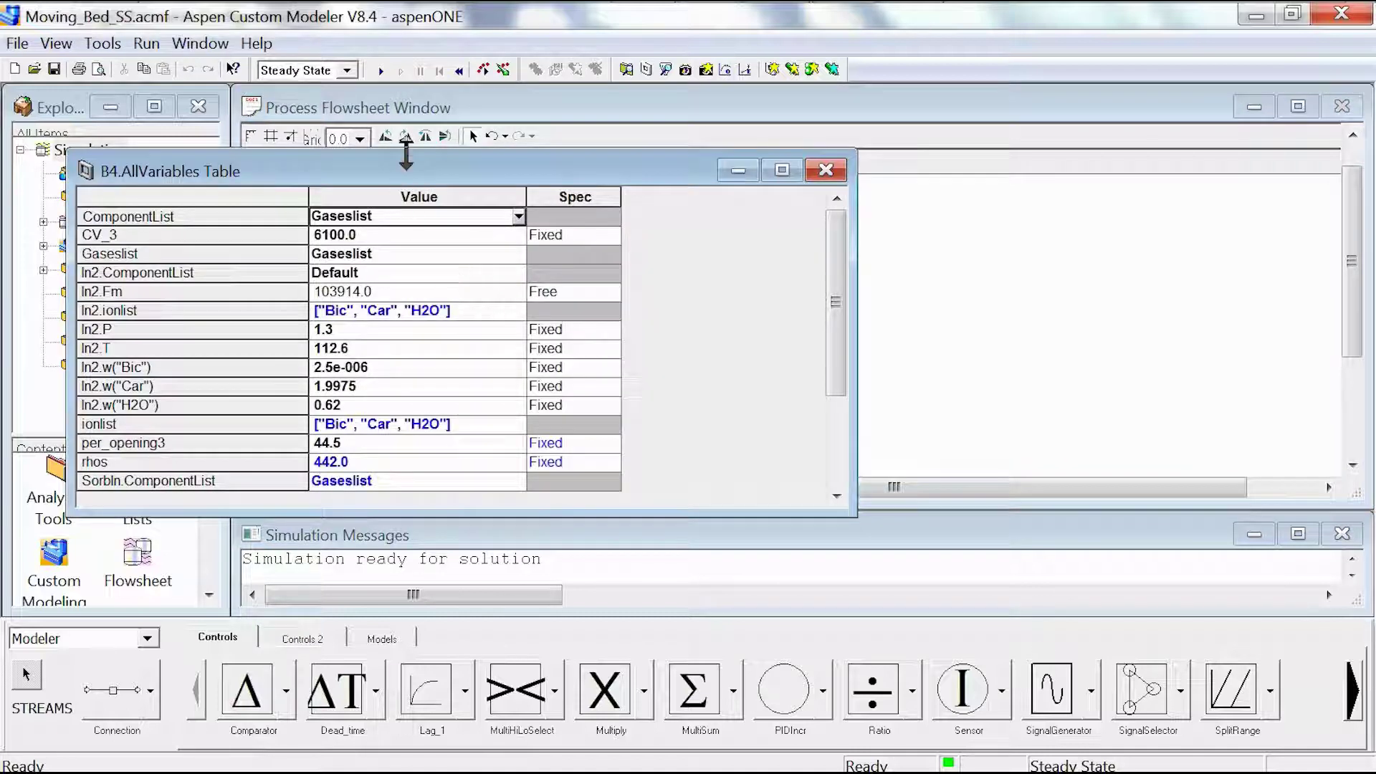
Step: Stretch the B4 variables table taller and drag it right to reveal the flowsheet
drag(406, 152, 406, 94)
drag(439, 509, 439, 594)
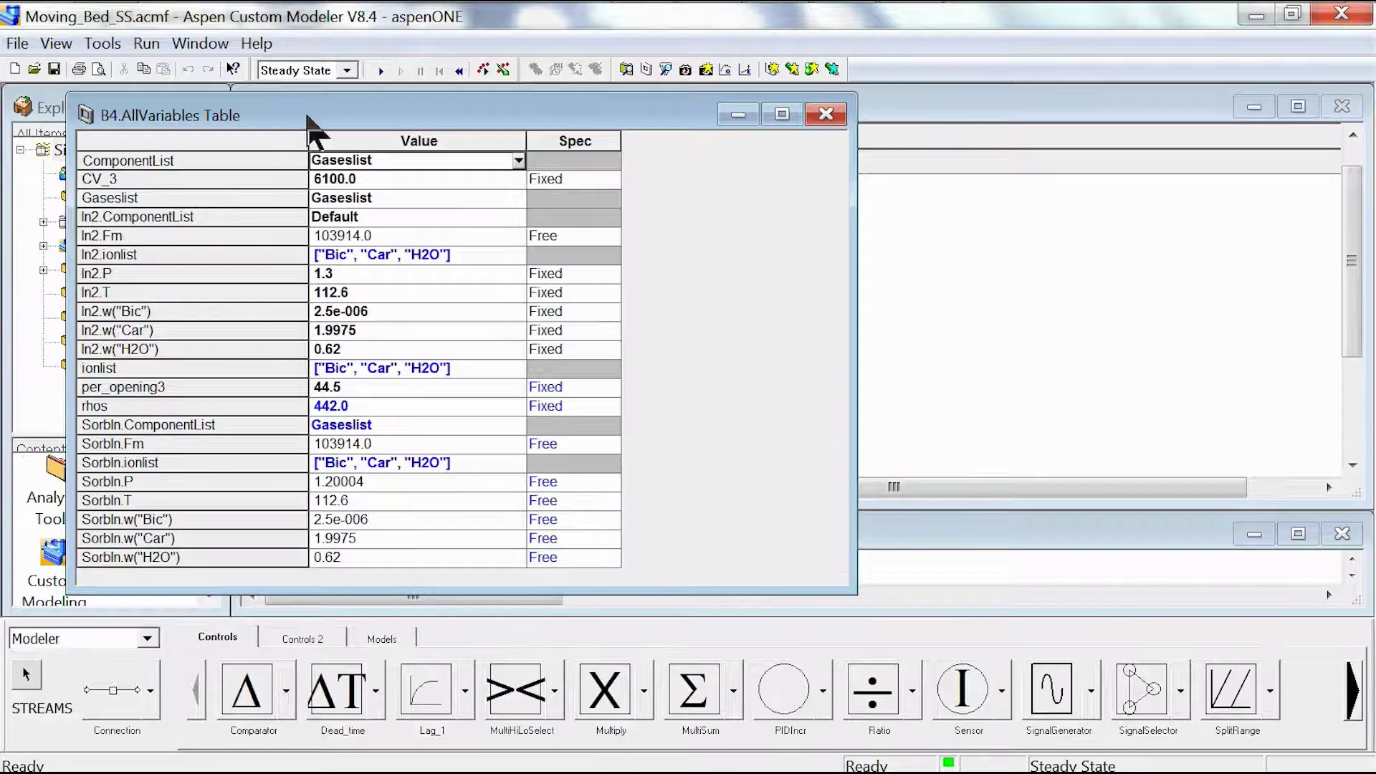
drag(308, 122, 781, 122)
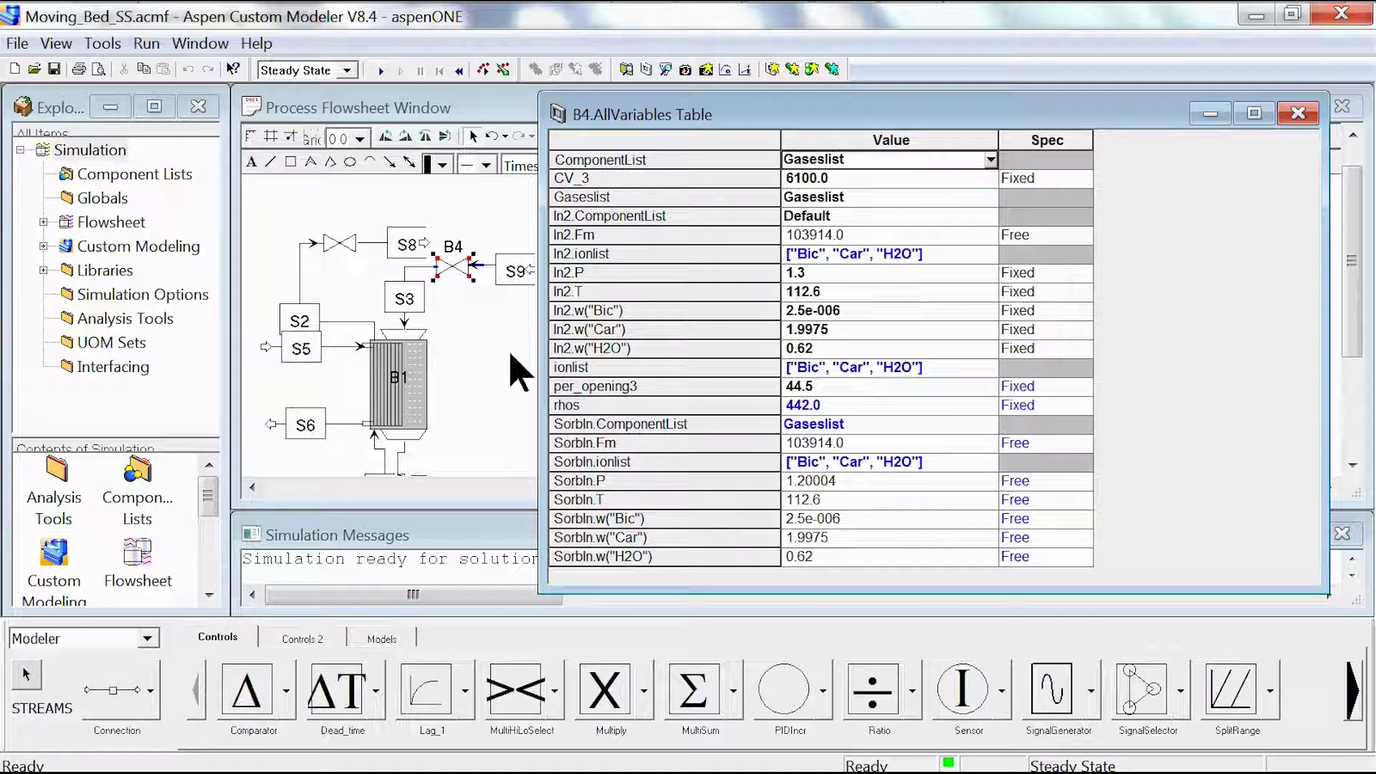
key(alt+Tab)
click(169, 111)
Step: Search SinterConfigGUI's variables with pattern B4.~ to list all of block B4's variables
key(alt+Tab)
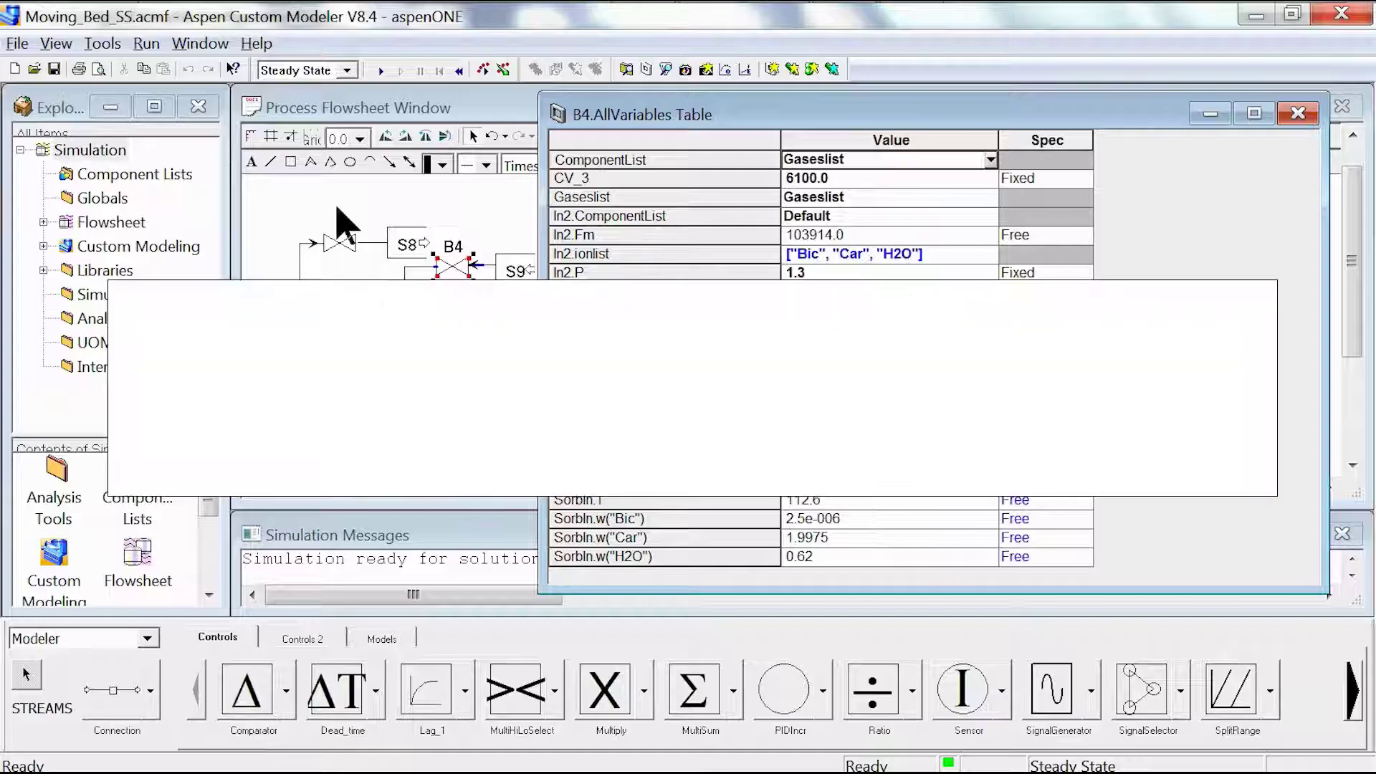
key(alt+Tab)
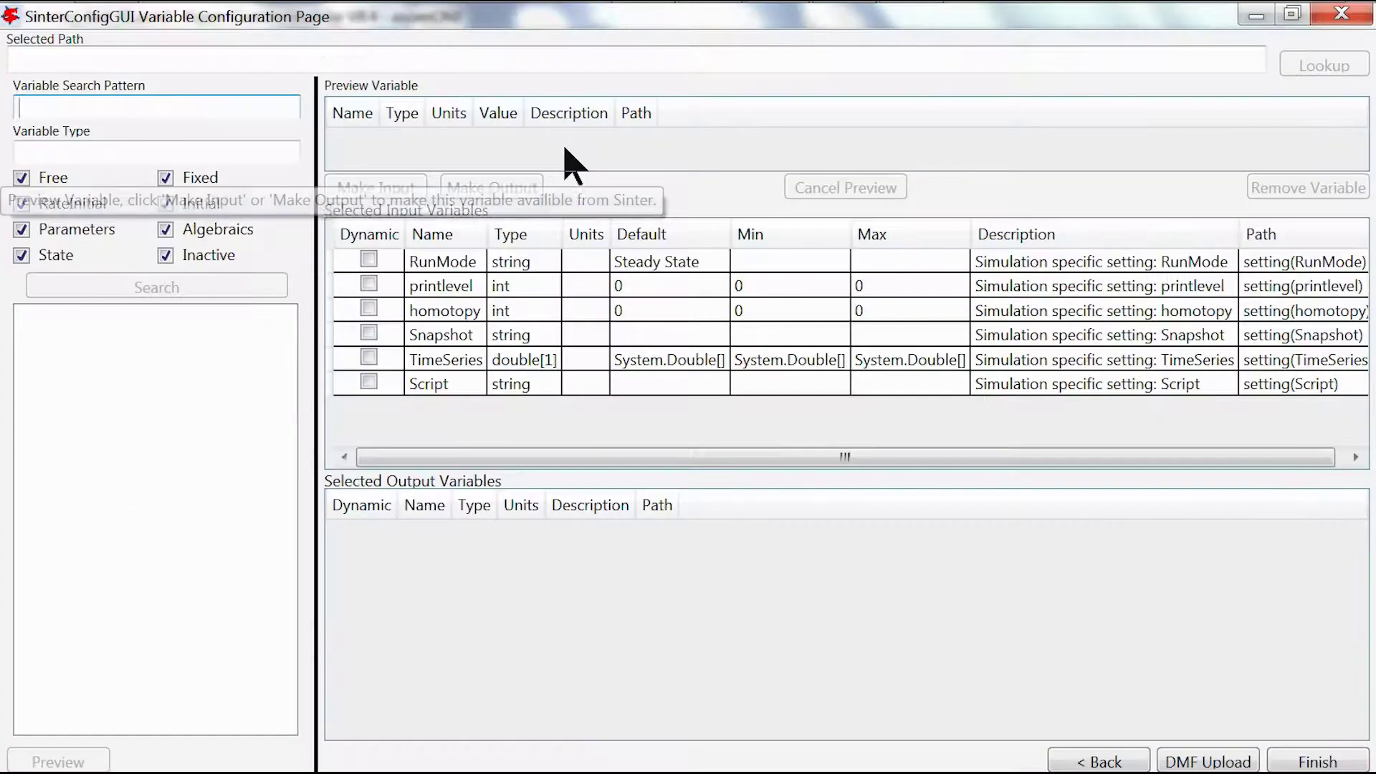
text(B4.~)
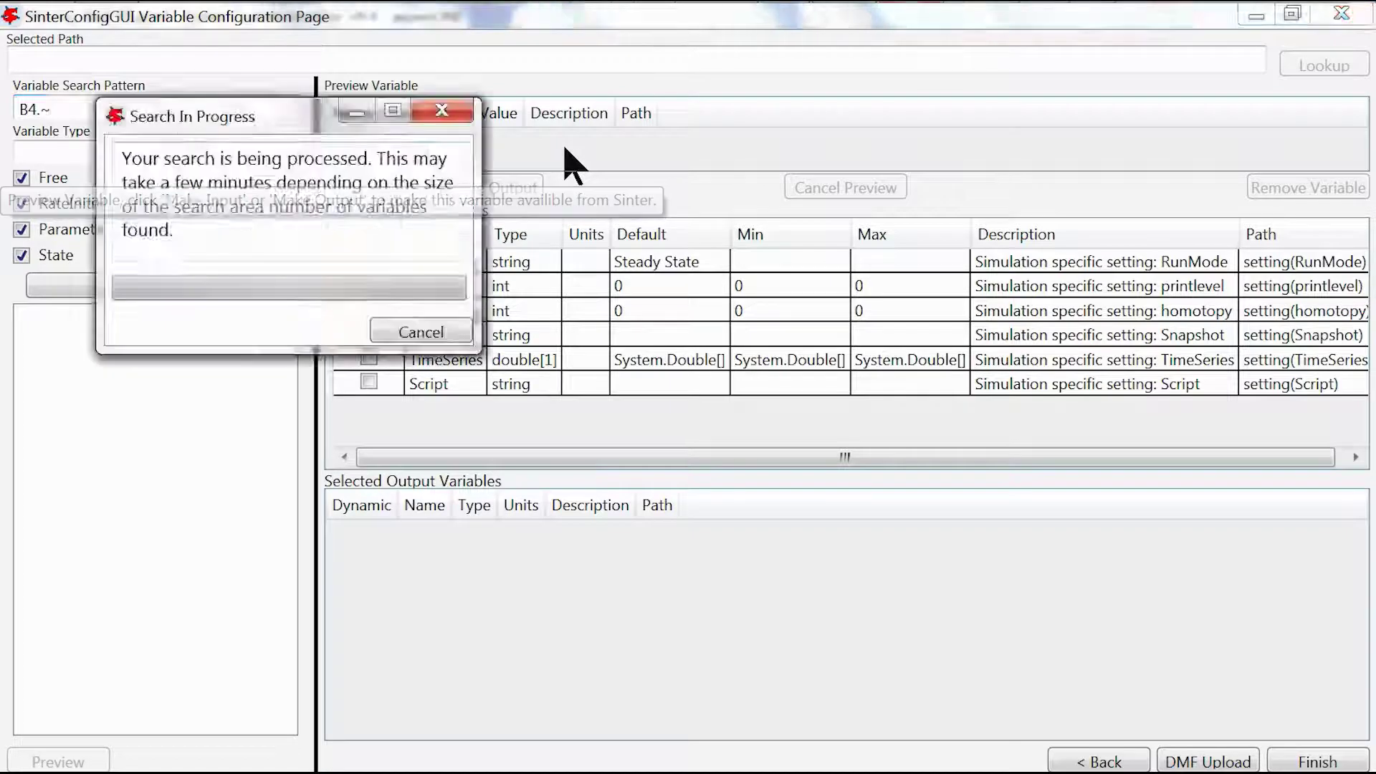
key(Return)
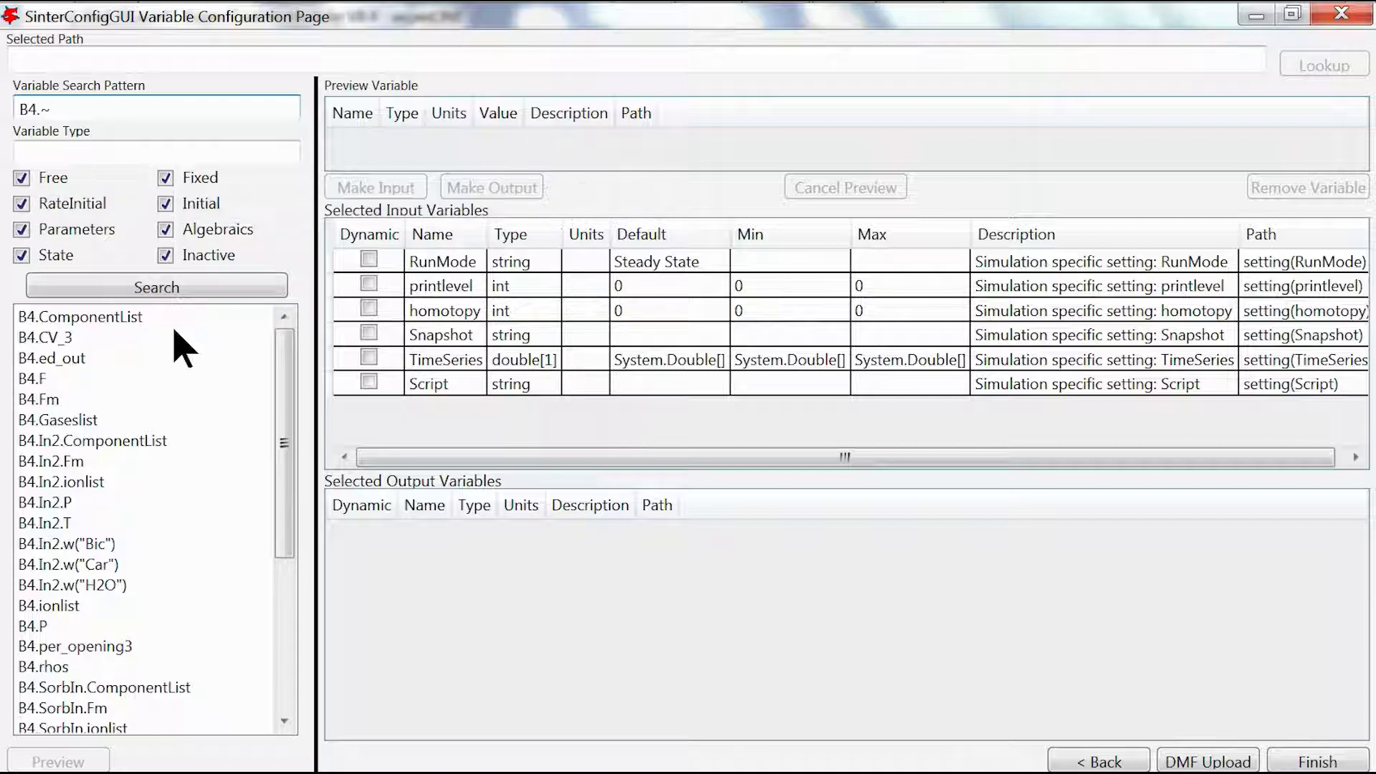
key(alt+Tab)
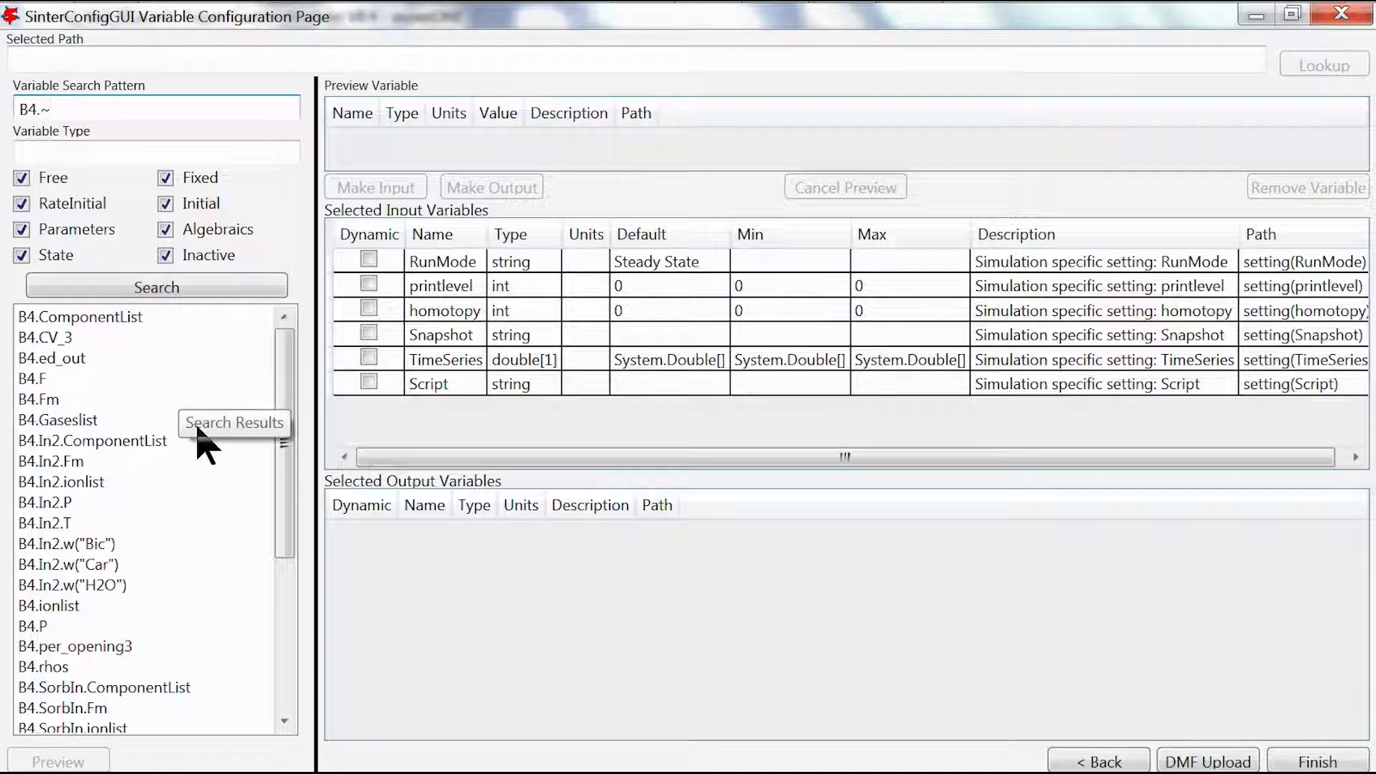
Step: Make B4.In2.P and B4.In2.T simulation inputs
click(72, 504)
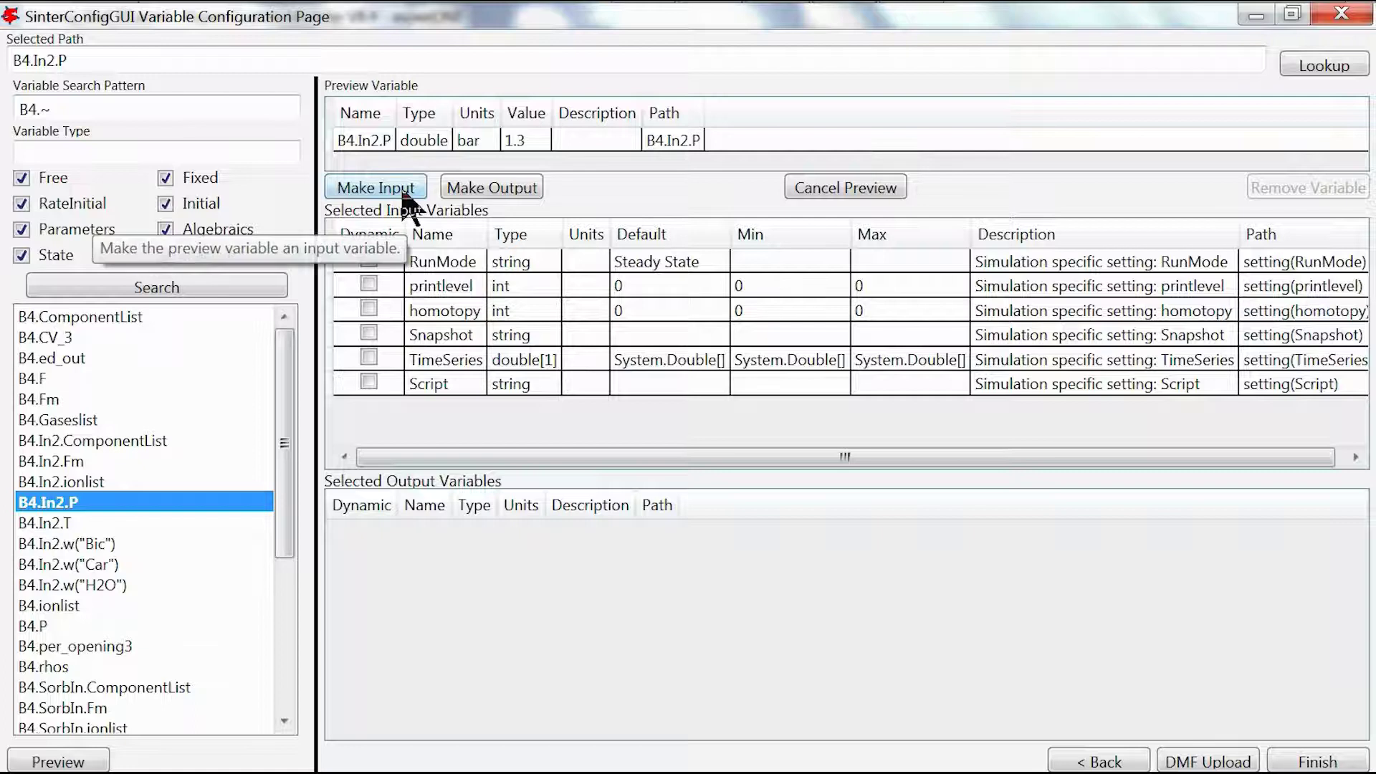
click(403, 193)
click(43, 523)
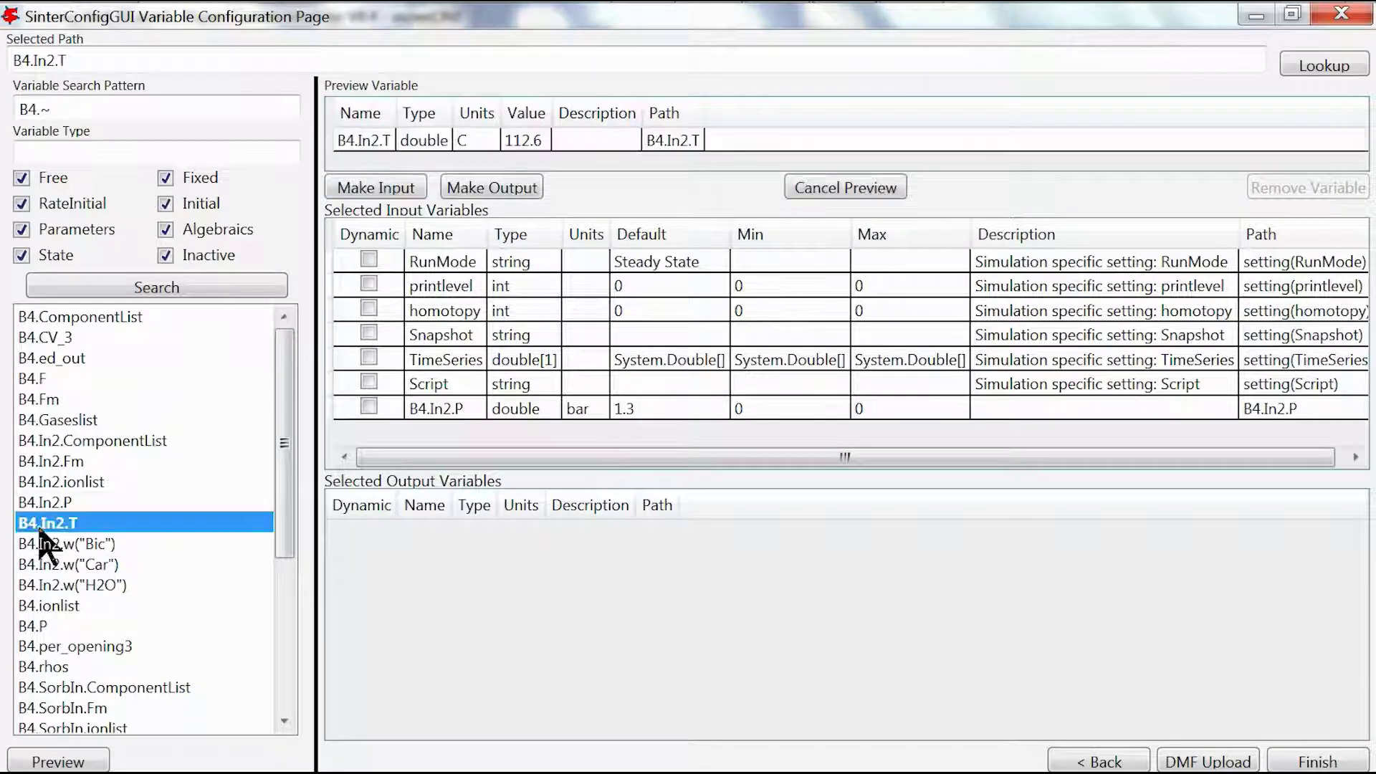
click(387, 189)
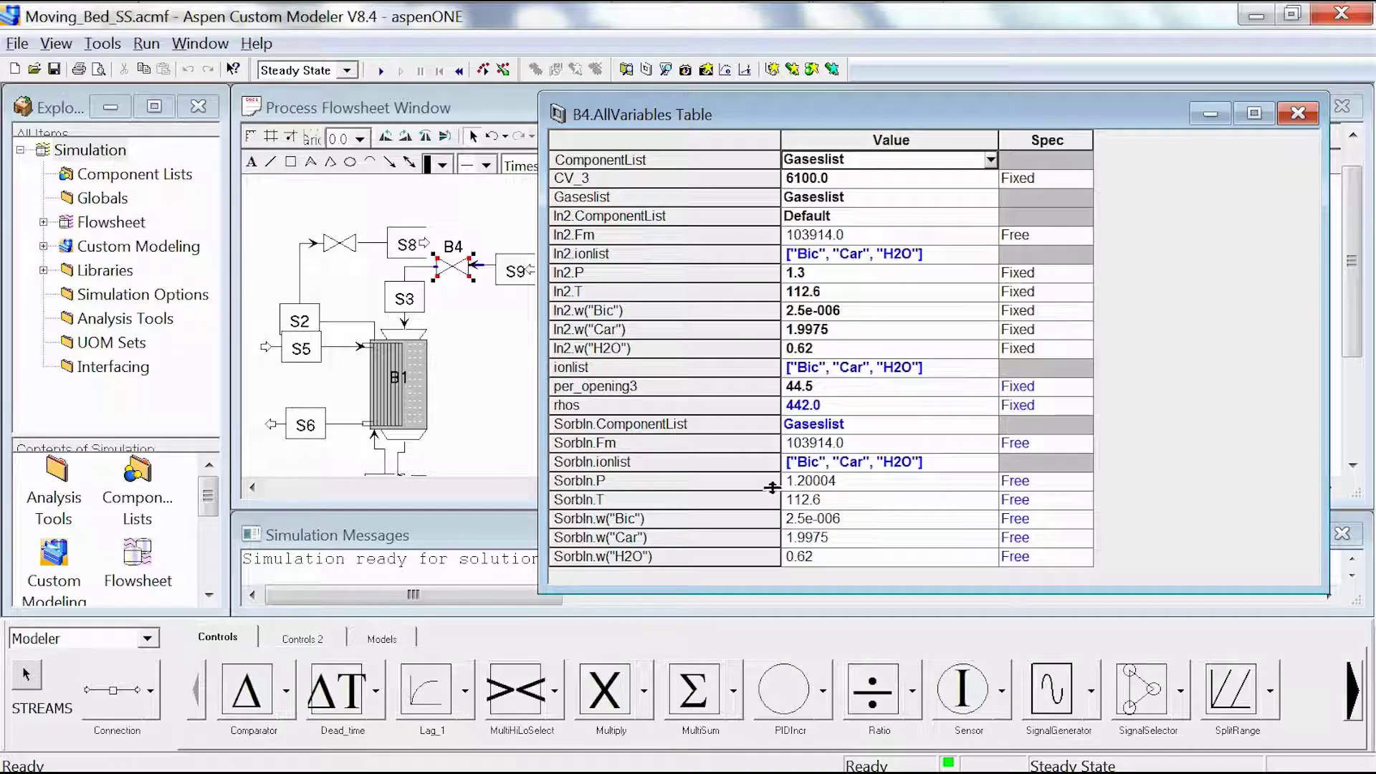
Step: Make B4.SorbIn.P and B4.SorbIn.T simulation outputs
click(813, 502)
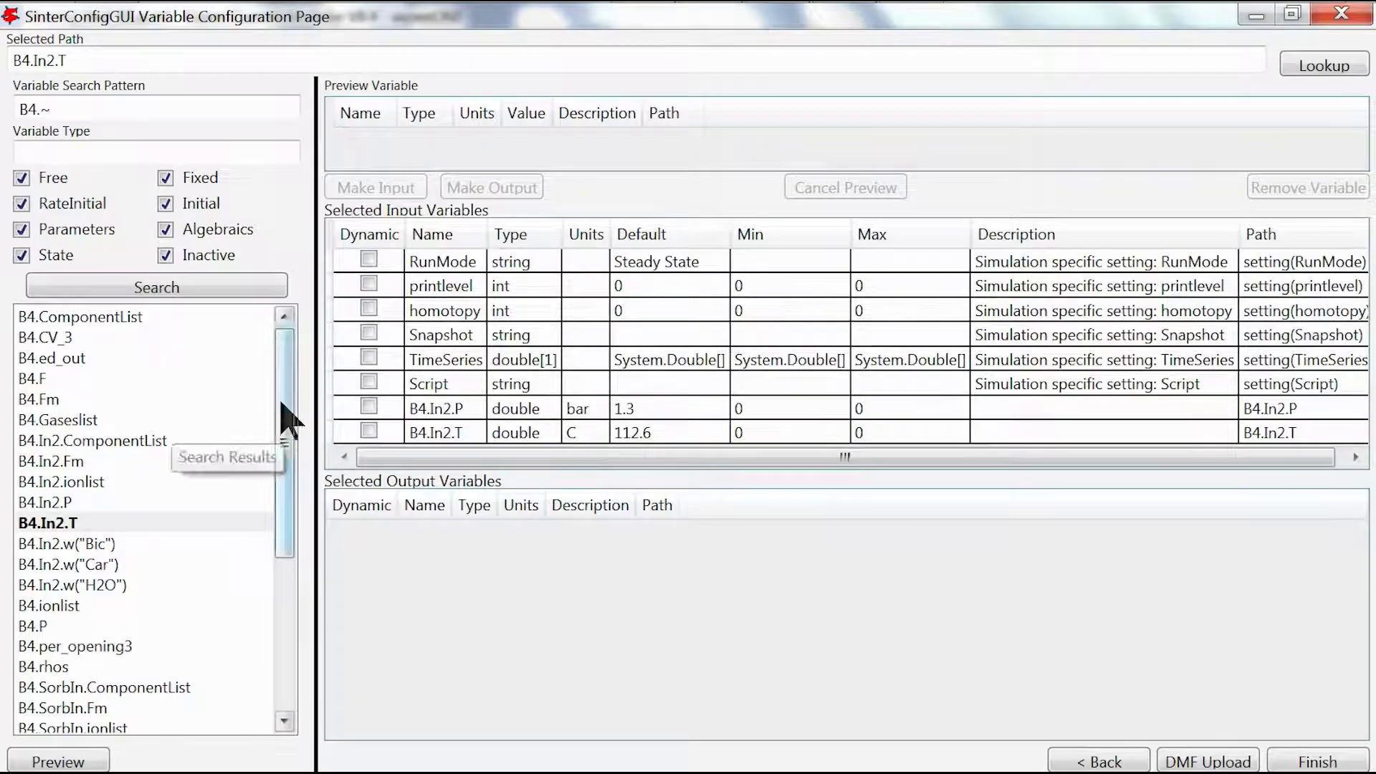
drag(285, 412, 298, 562)
click(63, 482)
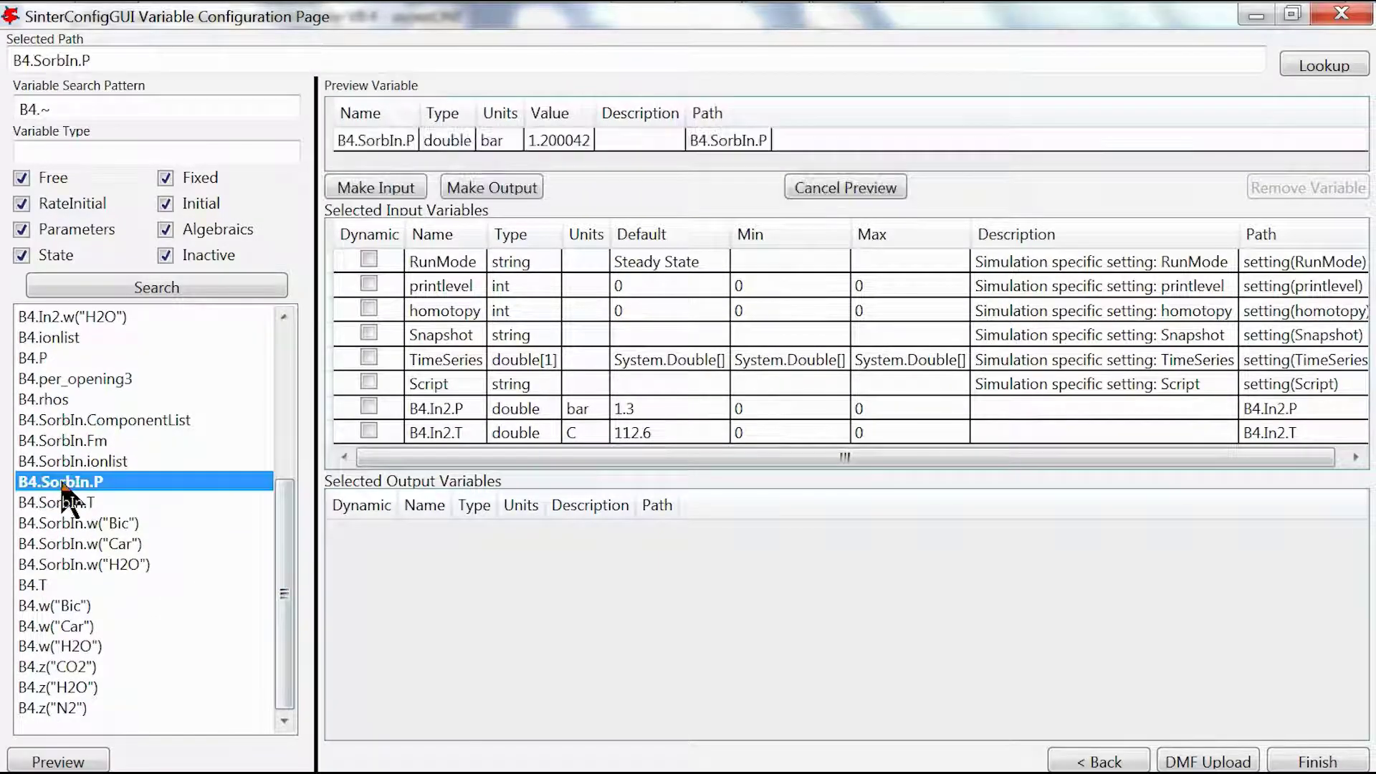
click(501, 190)
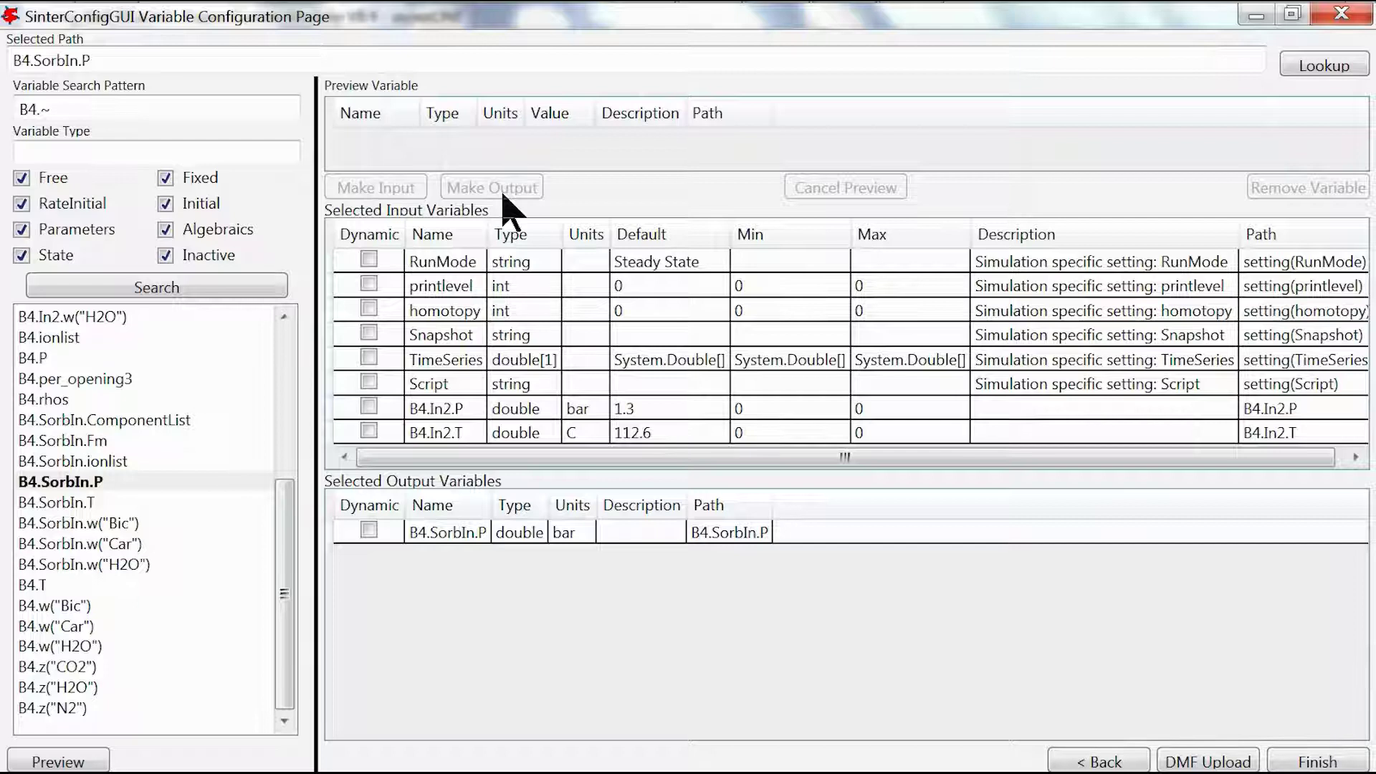
click(76, 505)
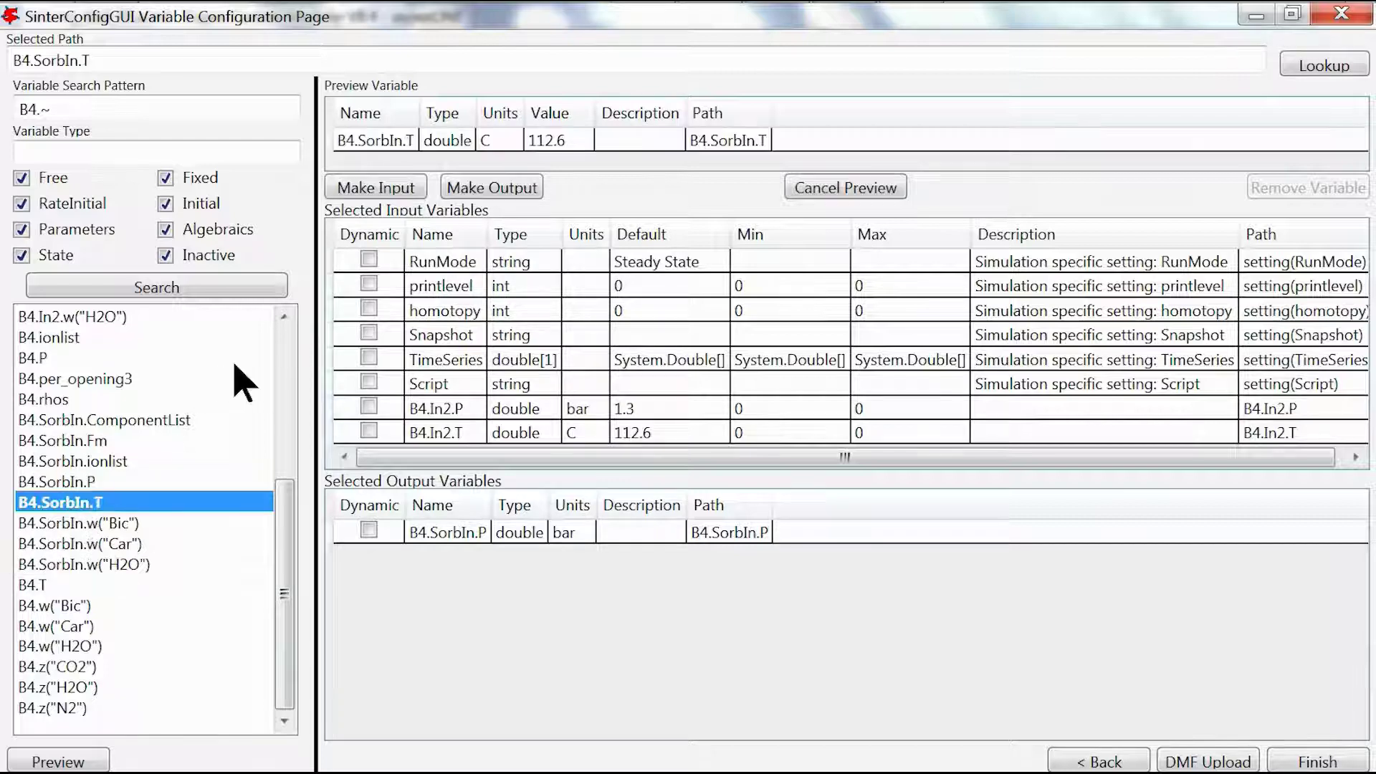
click(487, 188)
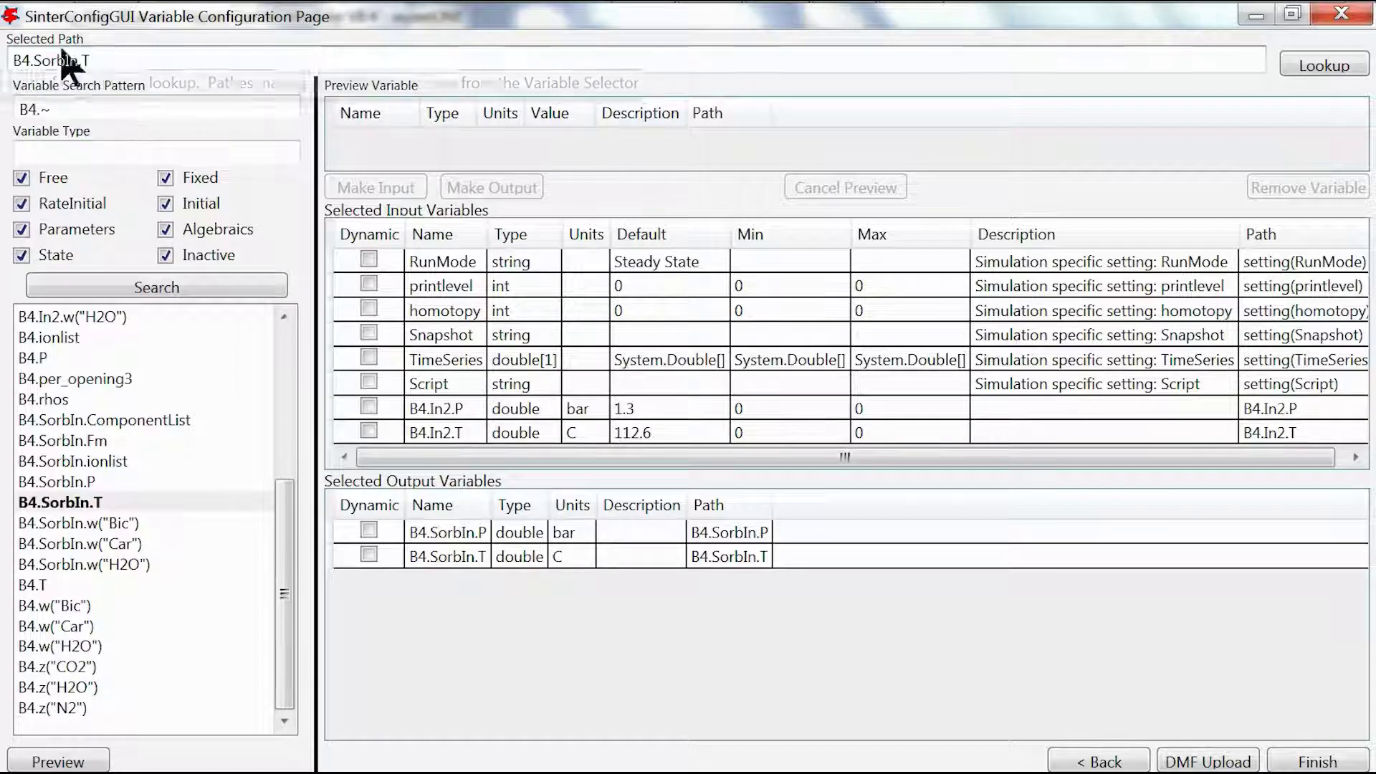
click(147, 62)
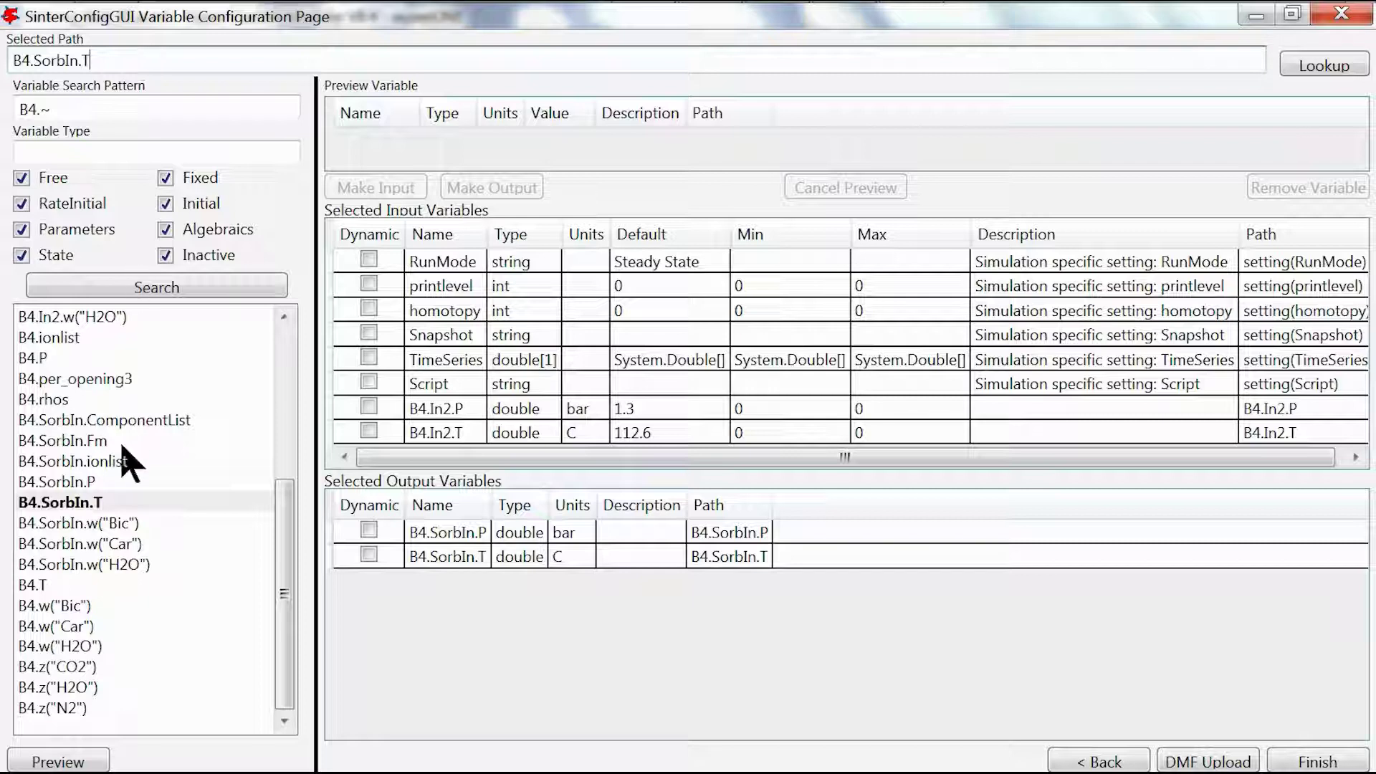
click(467, 414)
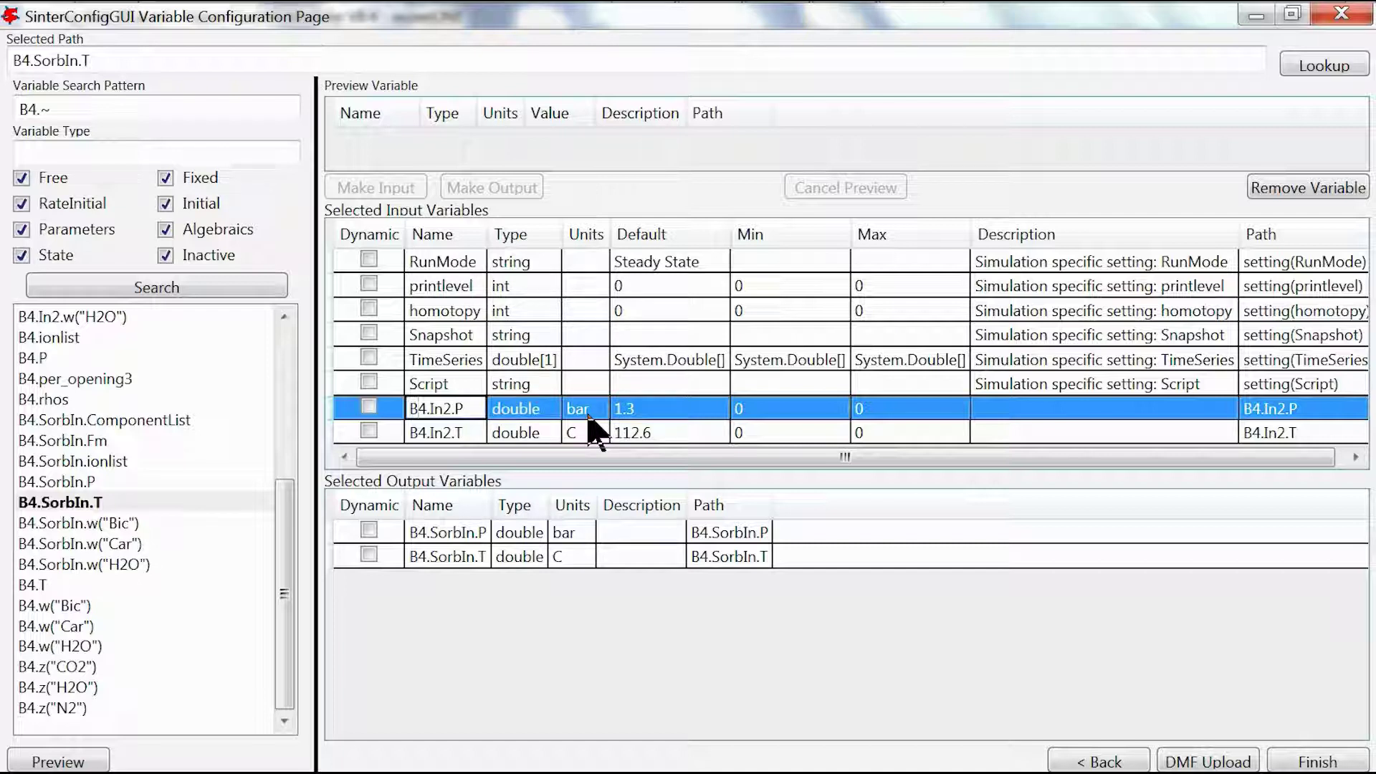
Step: Rename the inputs to ValveB4.In2.P and ValveB4.In2.T
text(Vale)
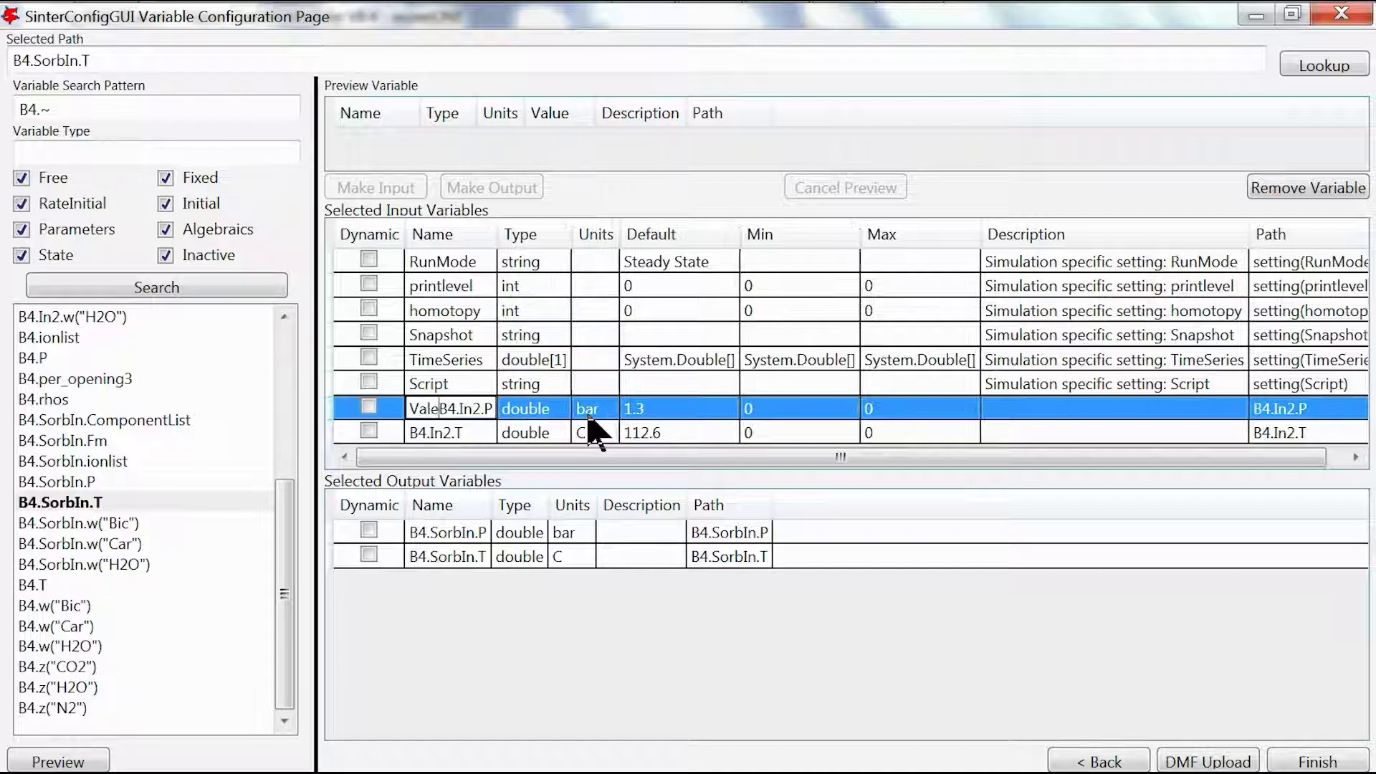
text(e)
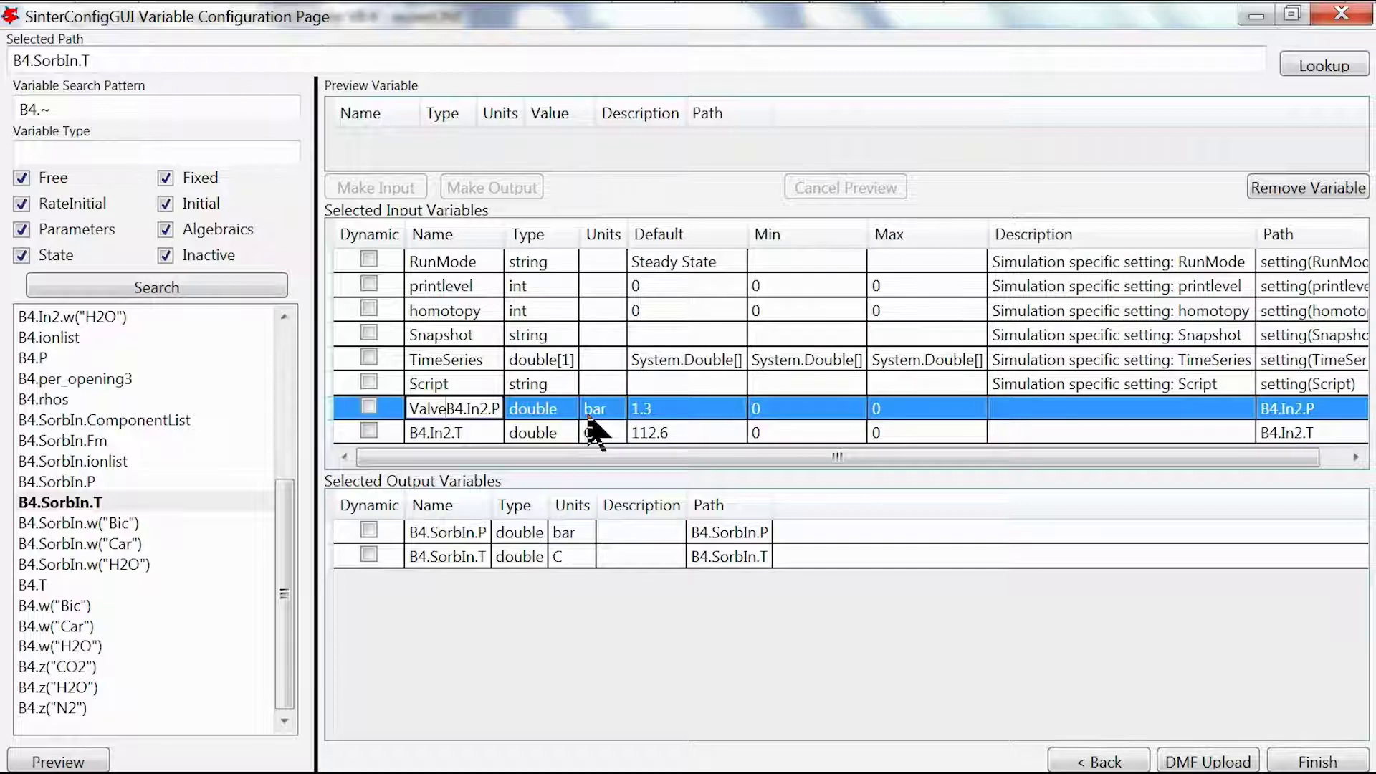
key(Return)
key(F2)
key(Home)
text(Valve)
key(Return)
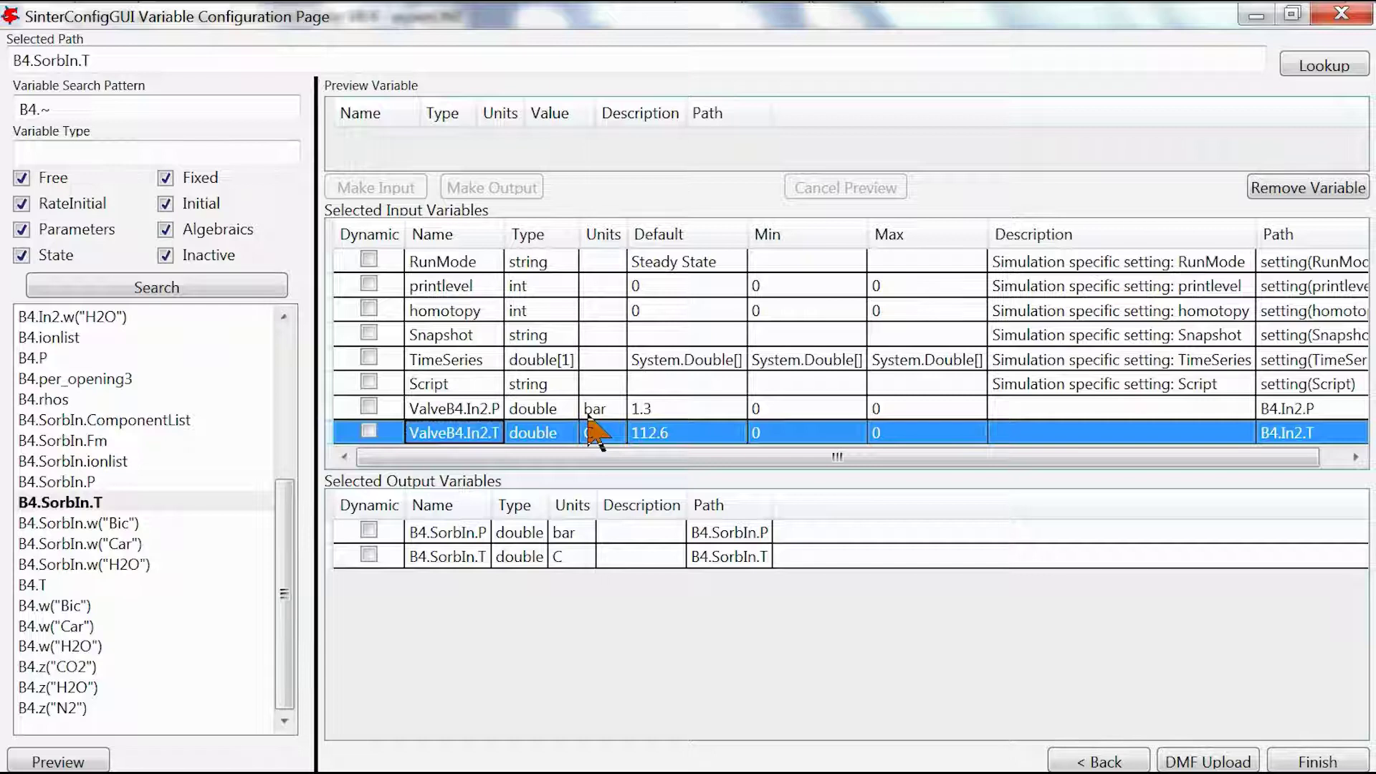
Step: Widen the output name column and rename the outputs to ValveB4.SorbIn.P and ValveB4.SorbIn.T
click(469, 533)
drag(491, 508, 587, 508)
key(F2)
key(Home)
text(Valve)
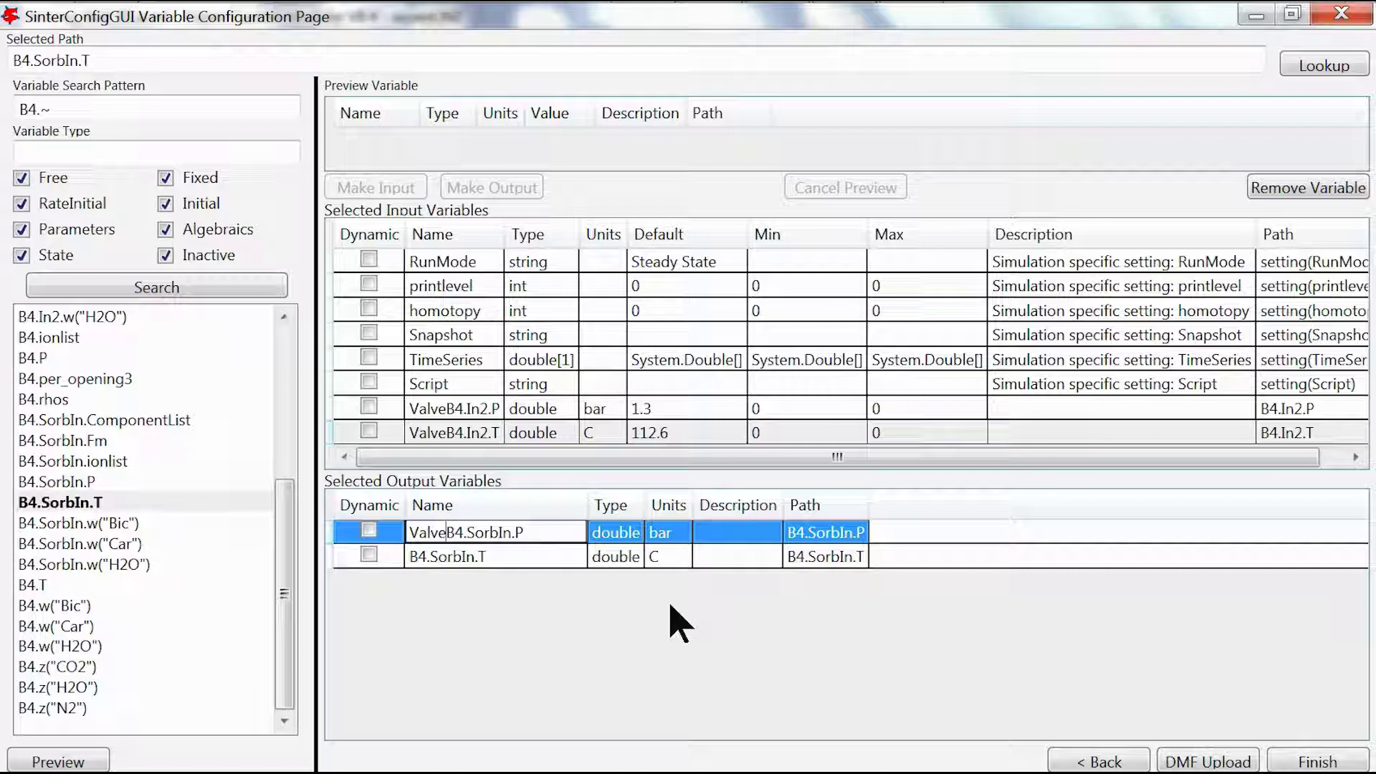
key(Return)
key(F2)
key(Home)
text(Valve)
key(Return)
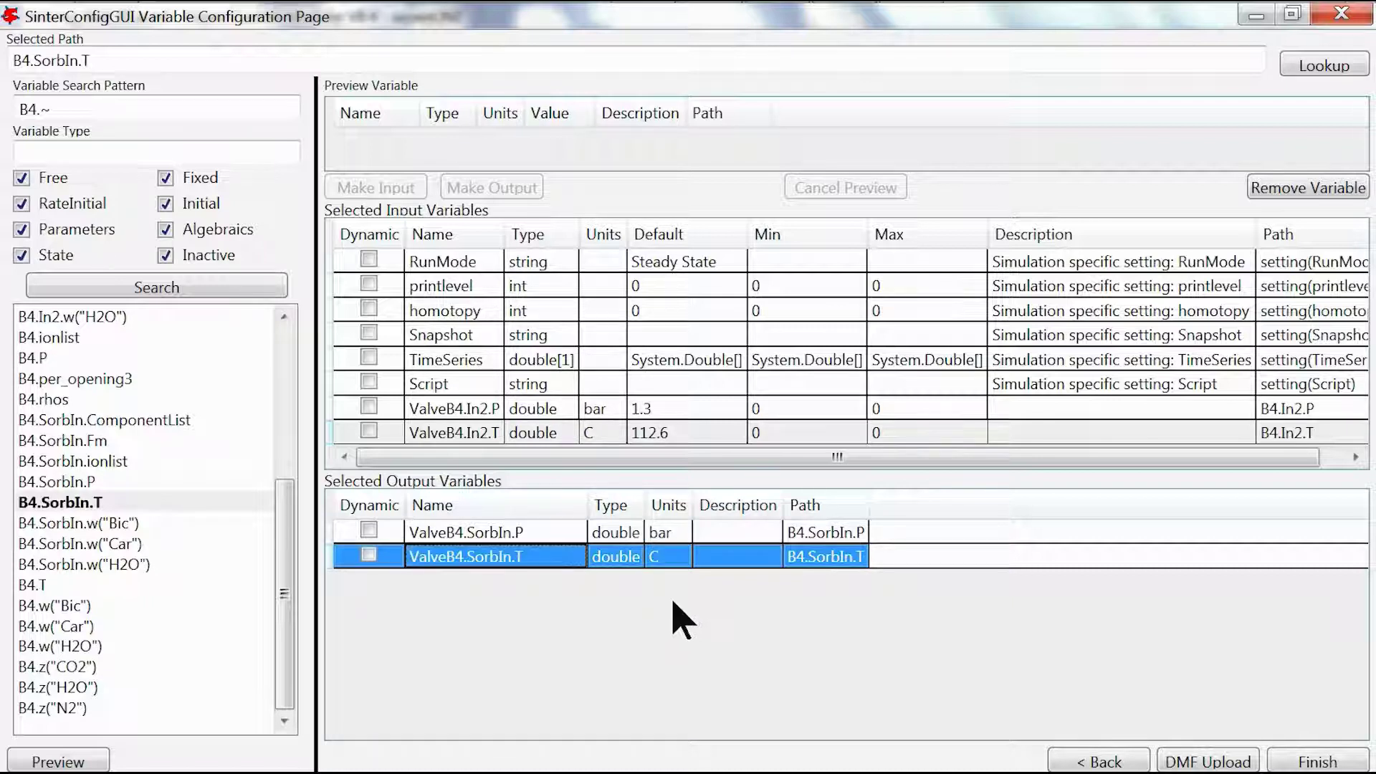
Step: Set ValveB4.In2.P to a minimum of 1 and a maximum of 1.5
click(777, 418)
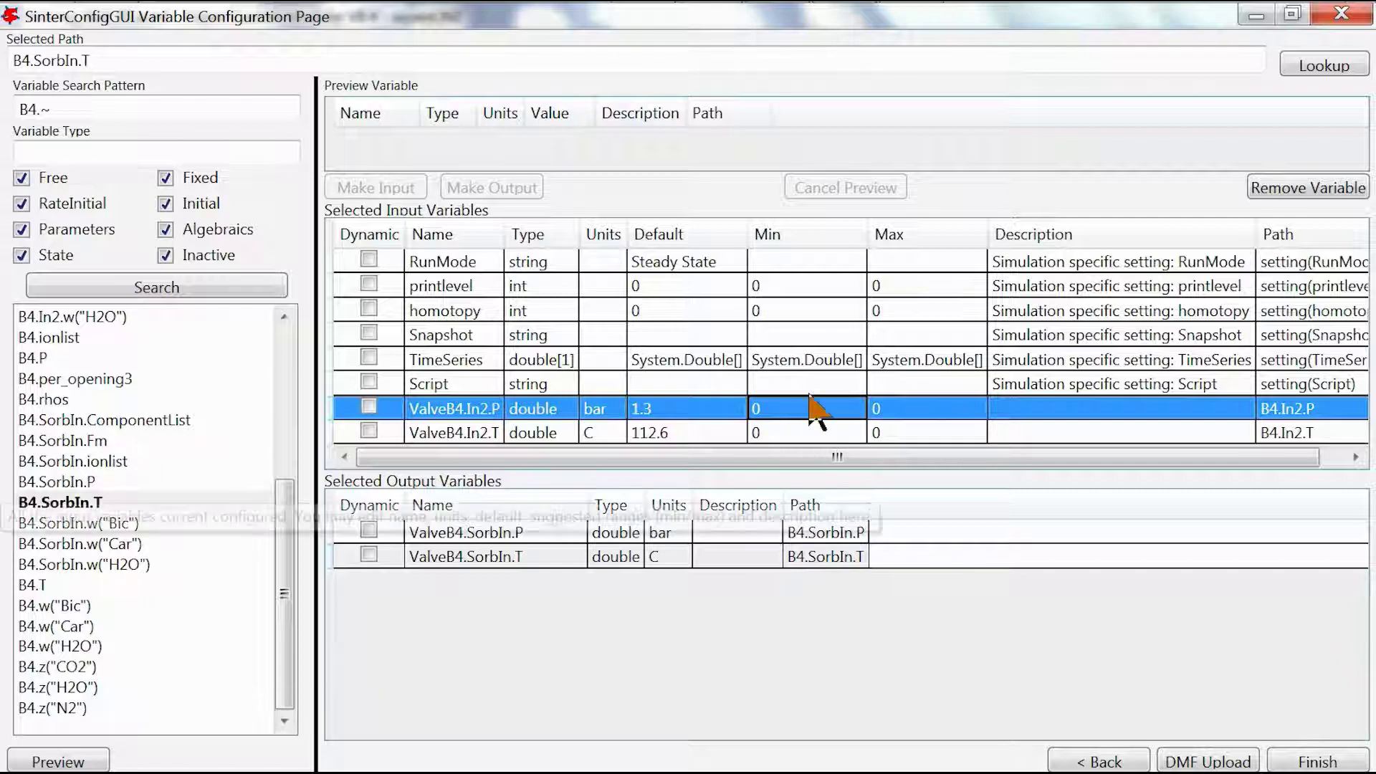
text(1)
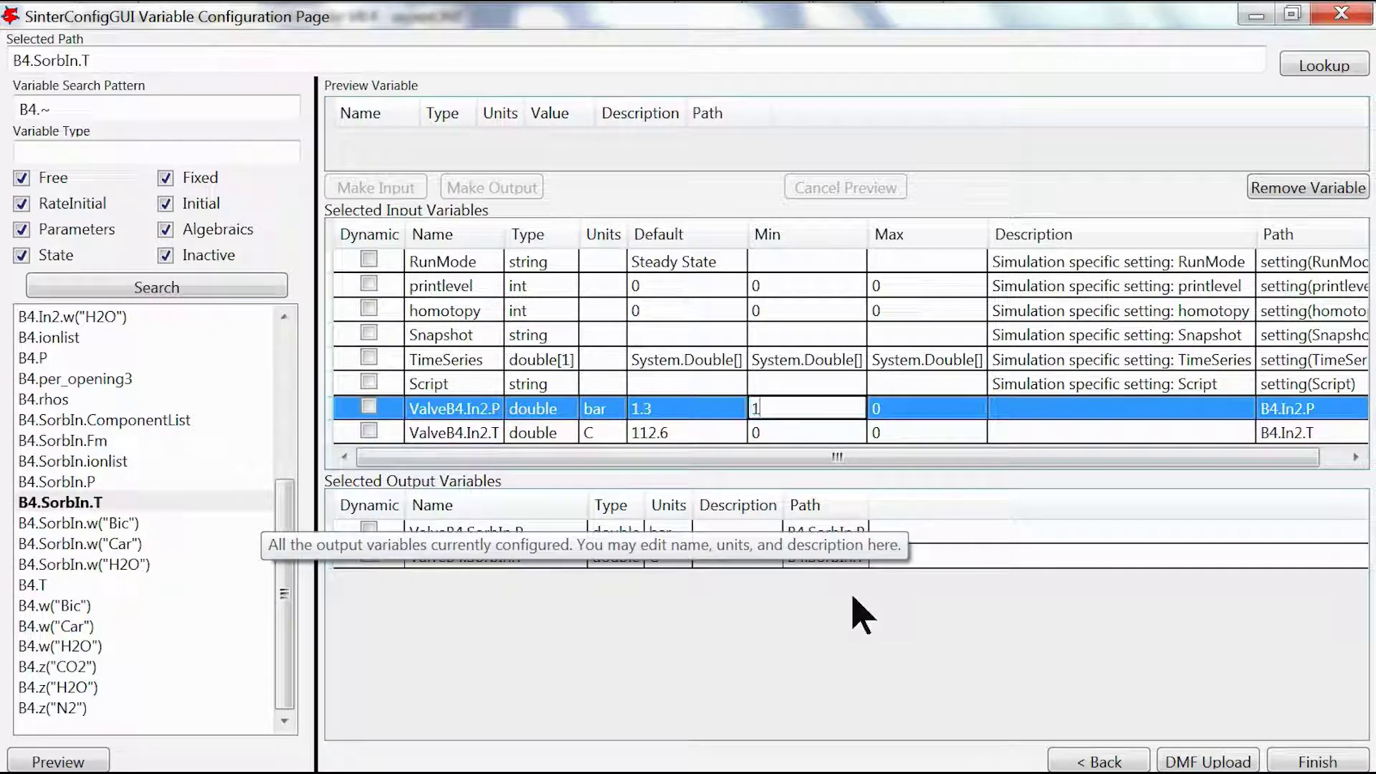
key(Tab)
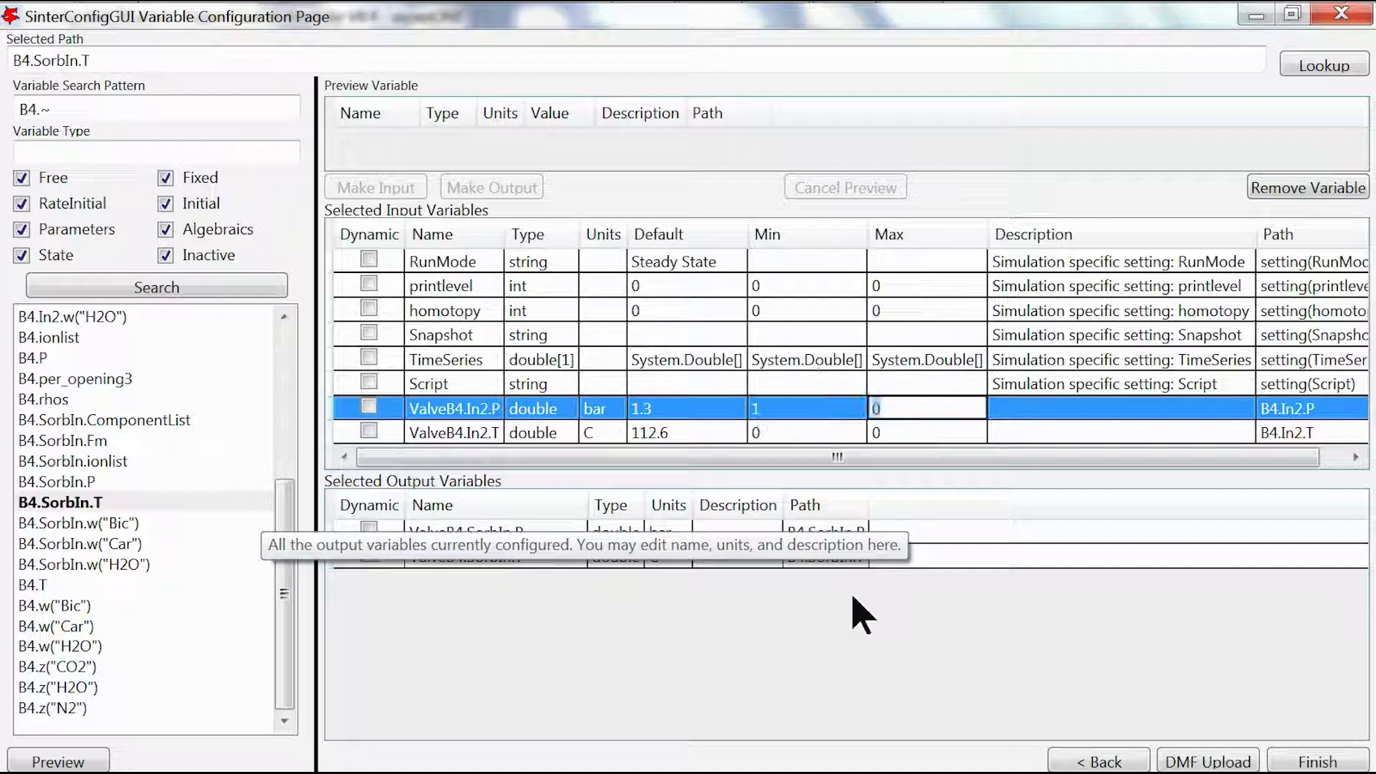
text(1.5)
key(Return)
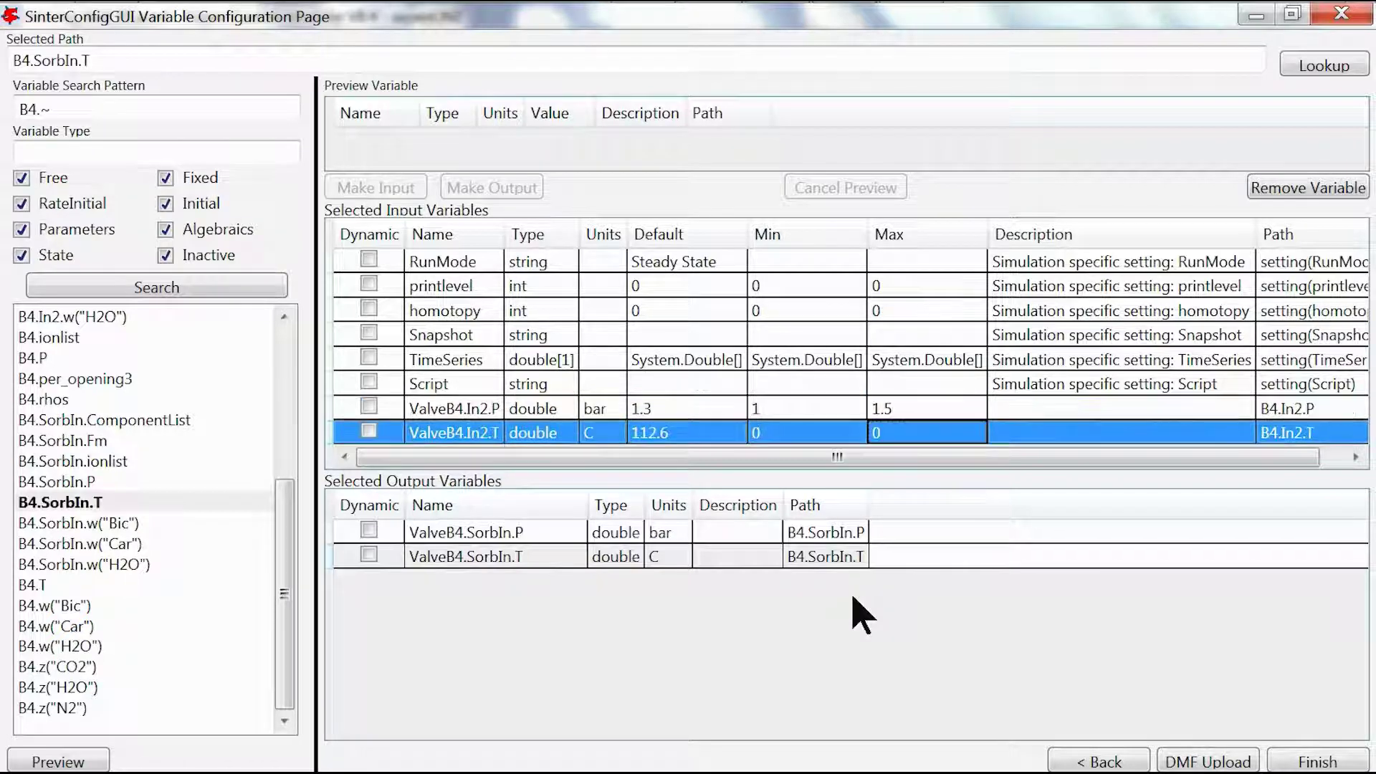
Step: Set ValveB4.In2.T to a minimum of 100 and a maximum of 150, then review the variables
key(shift+Tab)
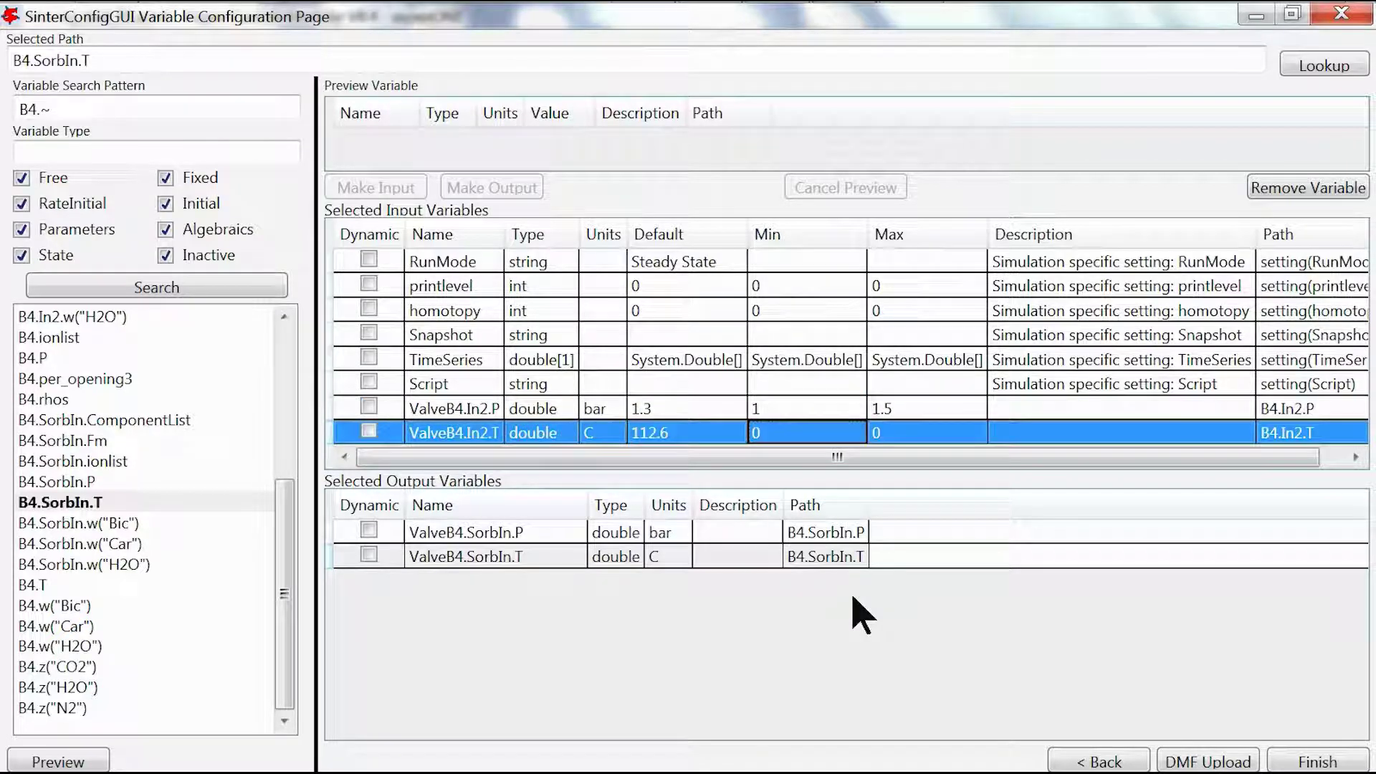
text(100)
key(Tab)
text(150)
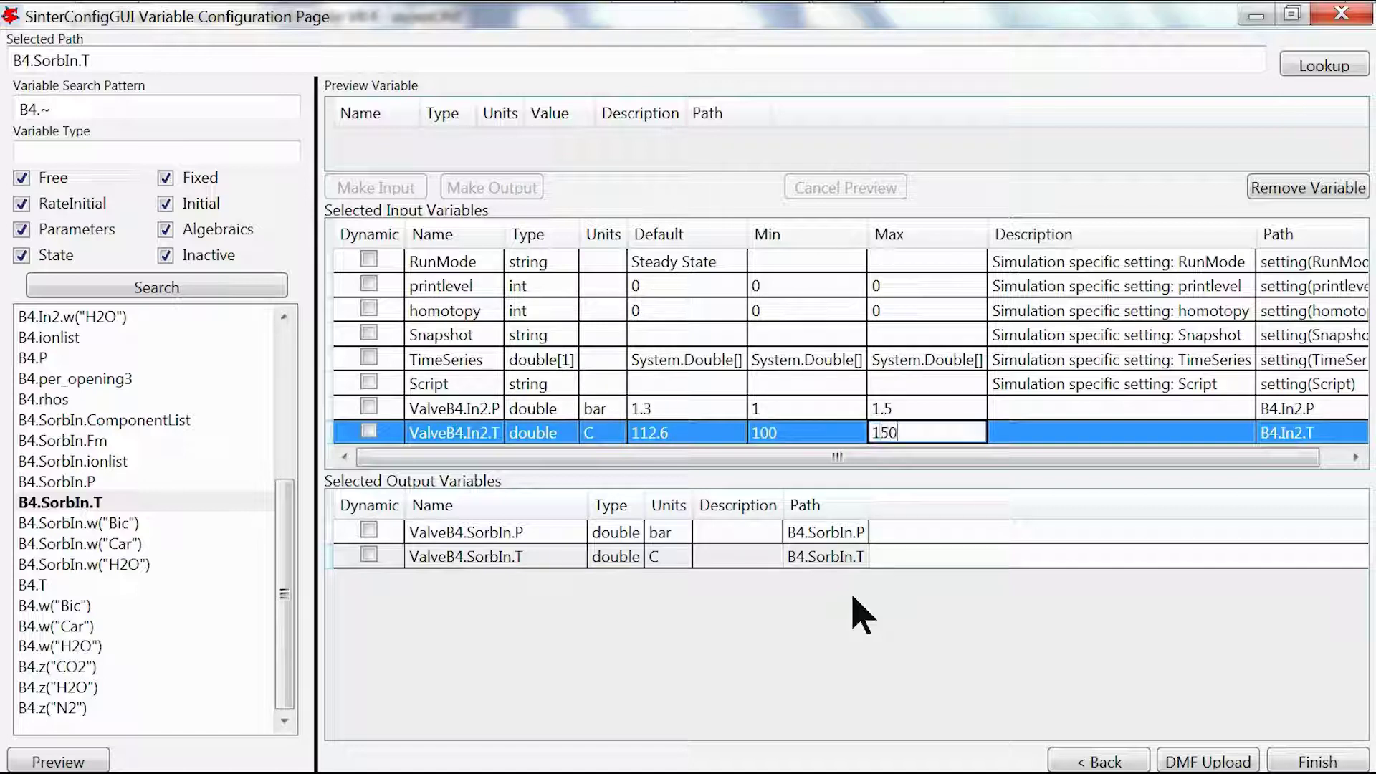
key(Return)
click(1058, 408)
click(1046, 432)
click(715, 556)
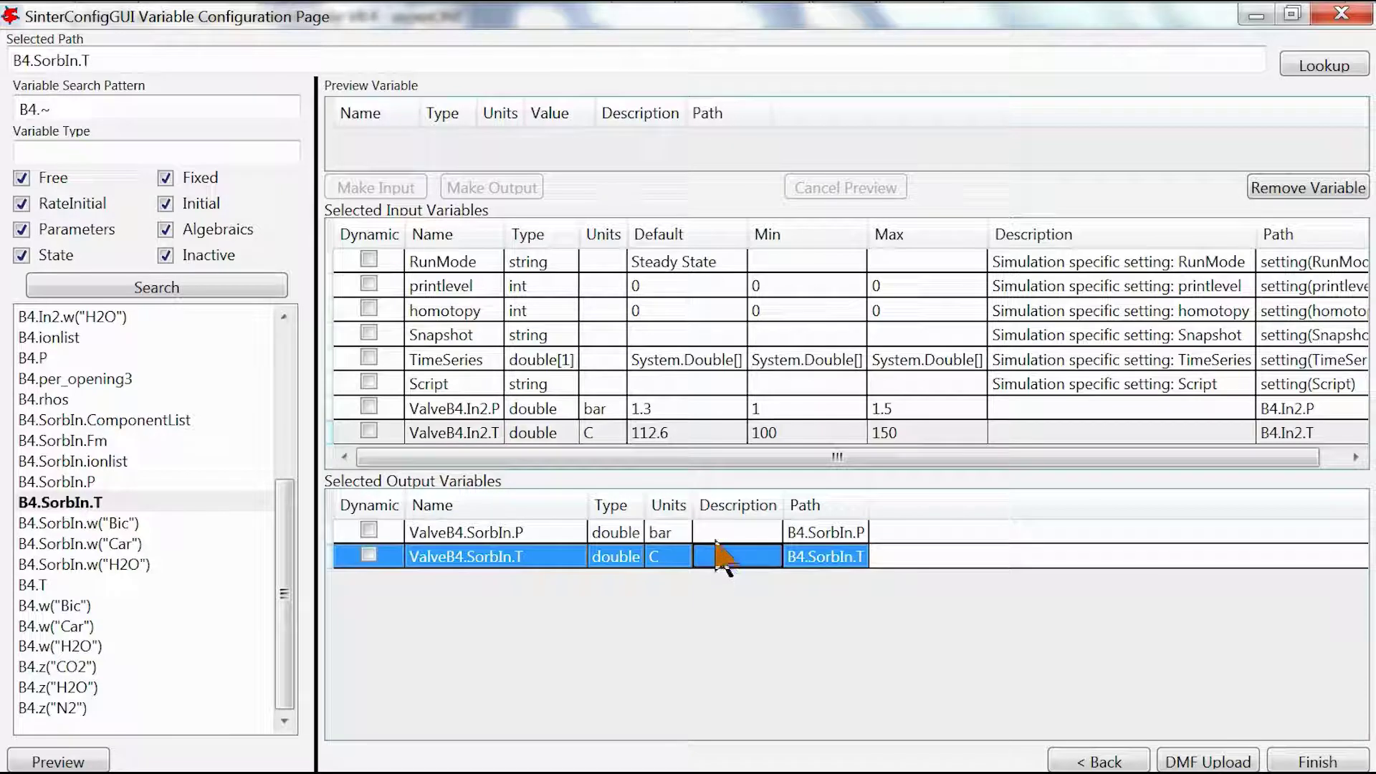
Step: Finish the Sinter configuration and exit Aspen Custom Modeler without saving Moving_Bed_SS
click(1301, 761)
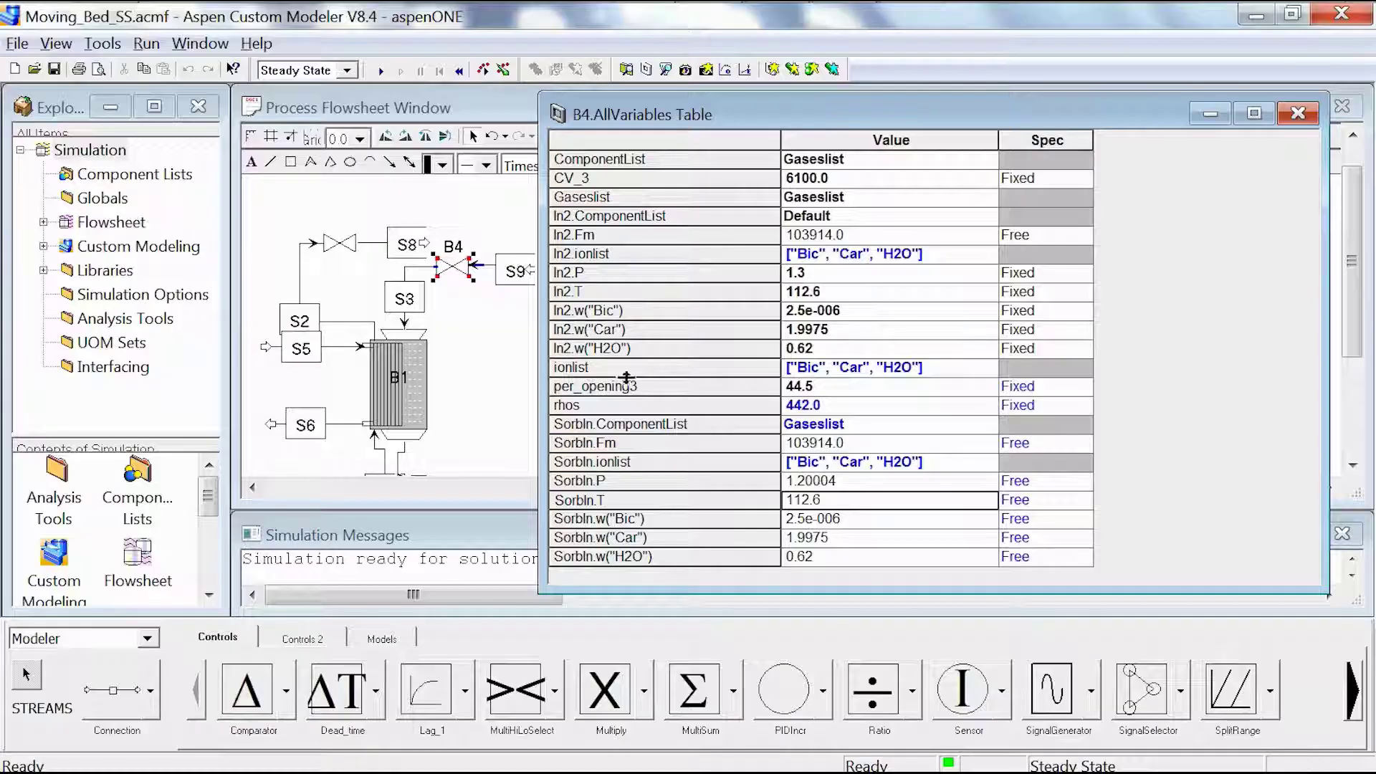
key(alt+f)
key(Up)
key(Return)
key(Tab)
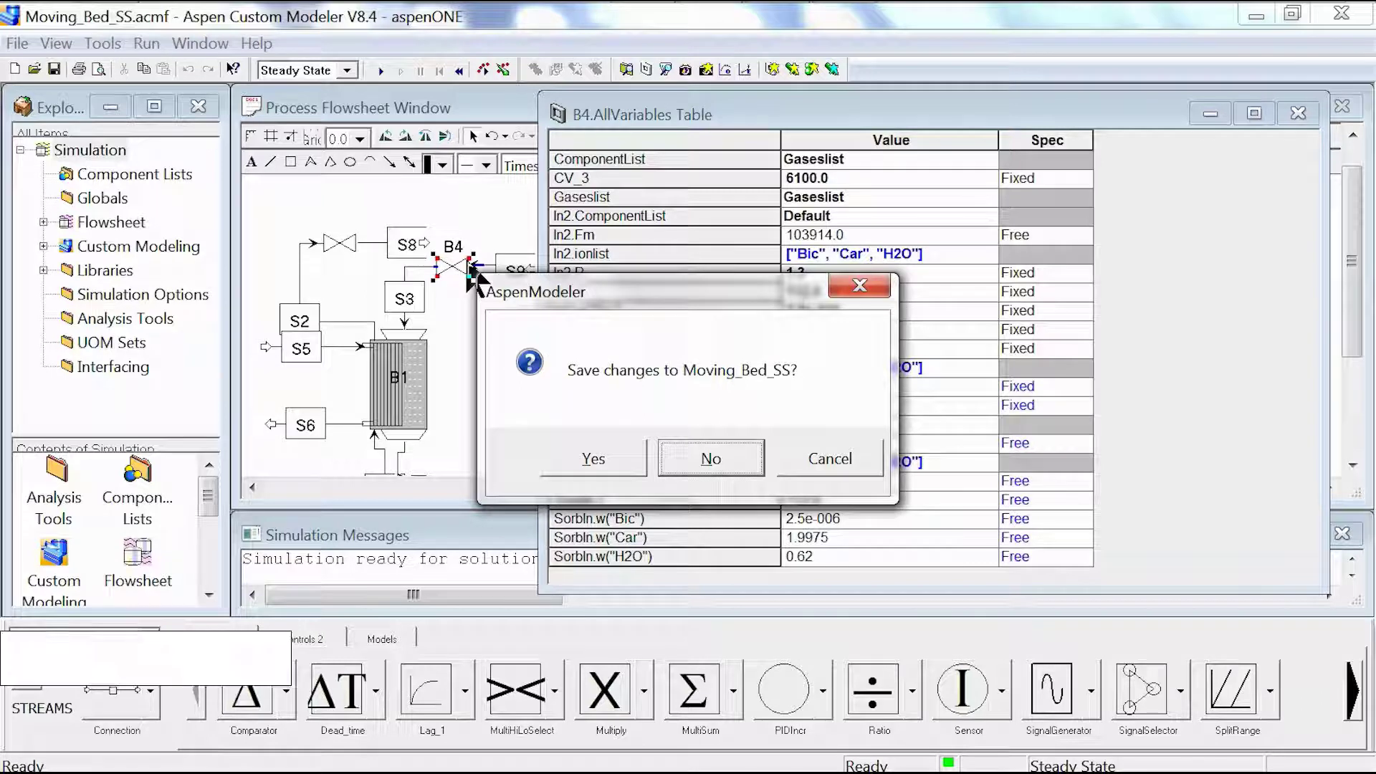
key(Return)
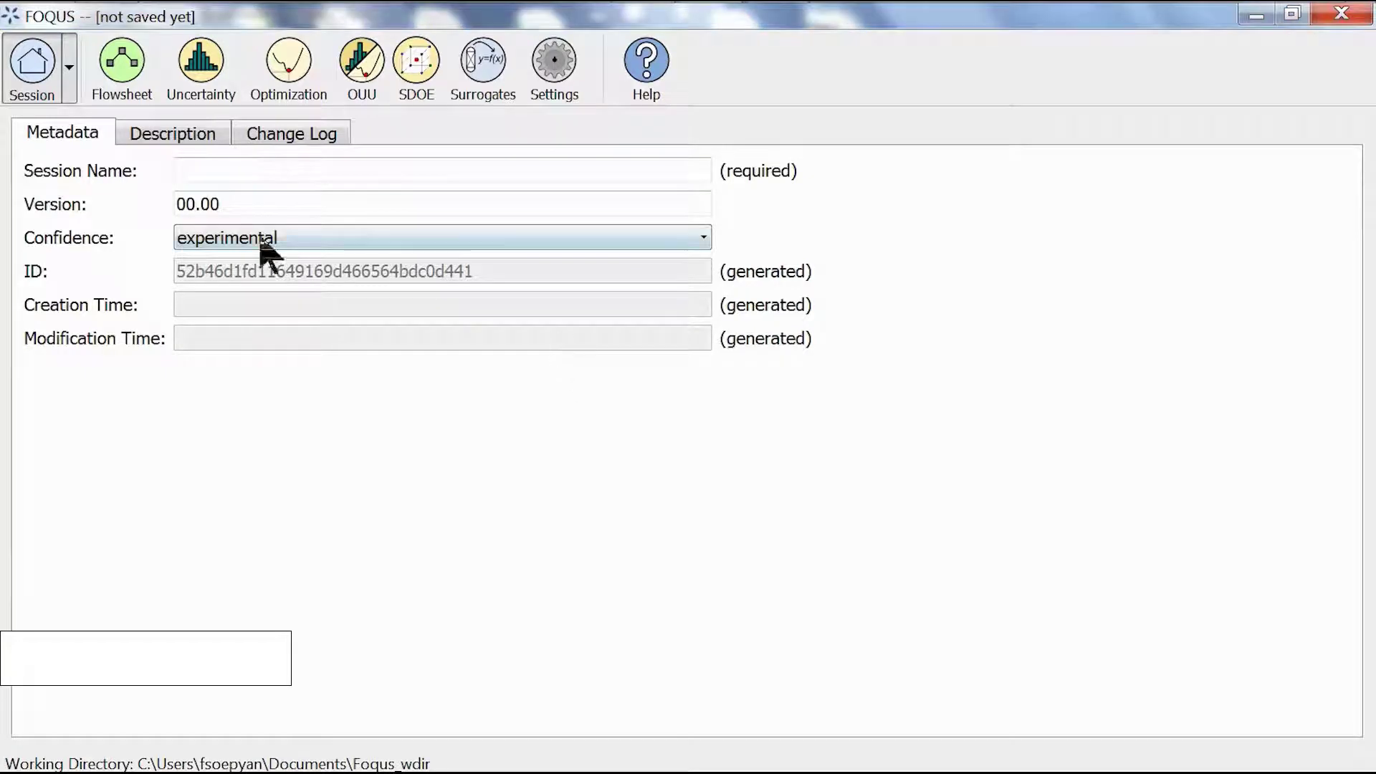
Step: Upload mb_reactor-master\ACM\Steady-State\Moving_Bed_SS.json as a Turbine model for ACM
click(69, 76)
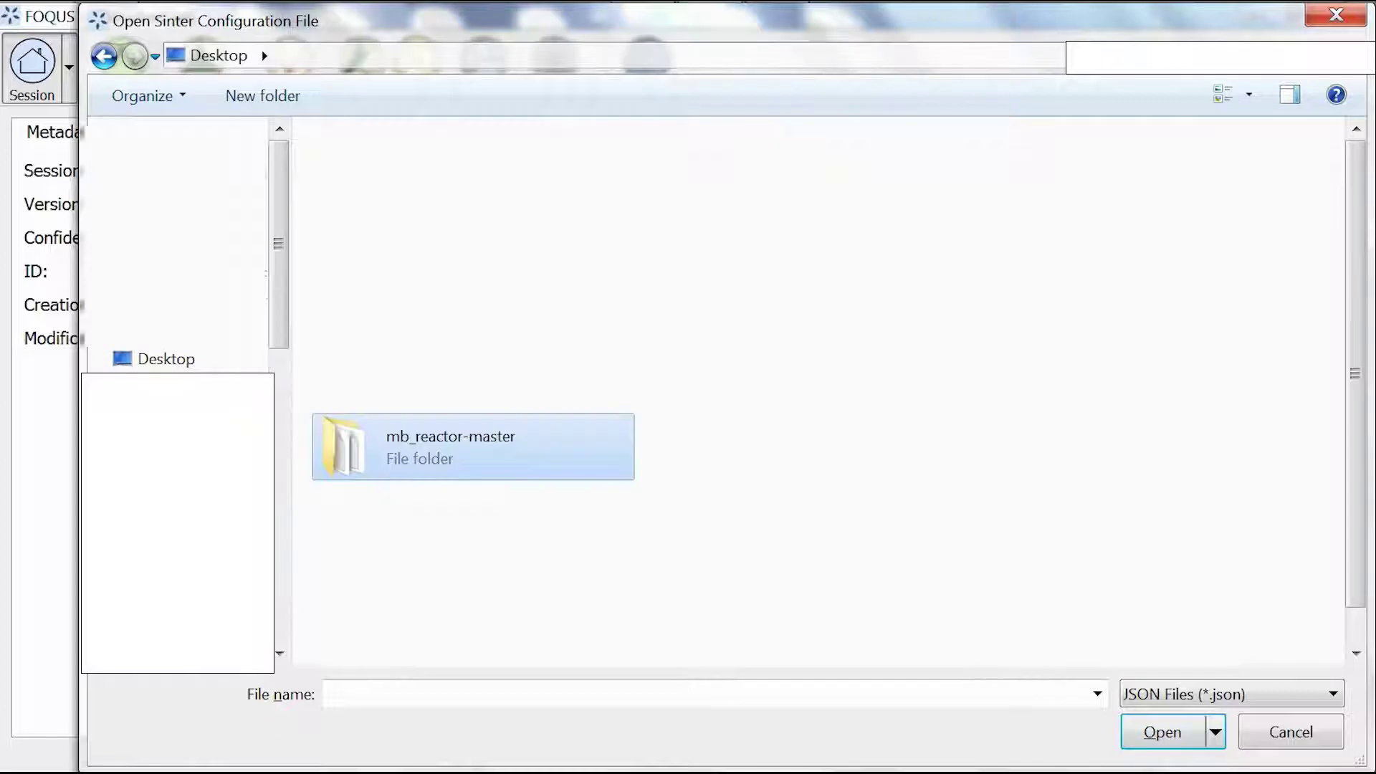
double_click(566, 433)
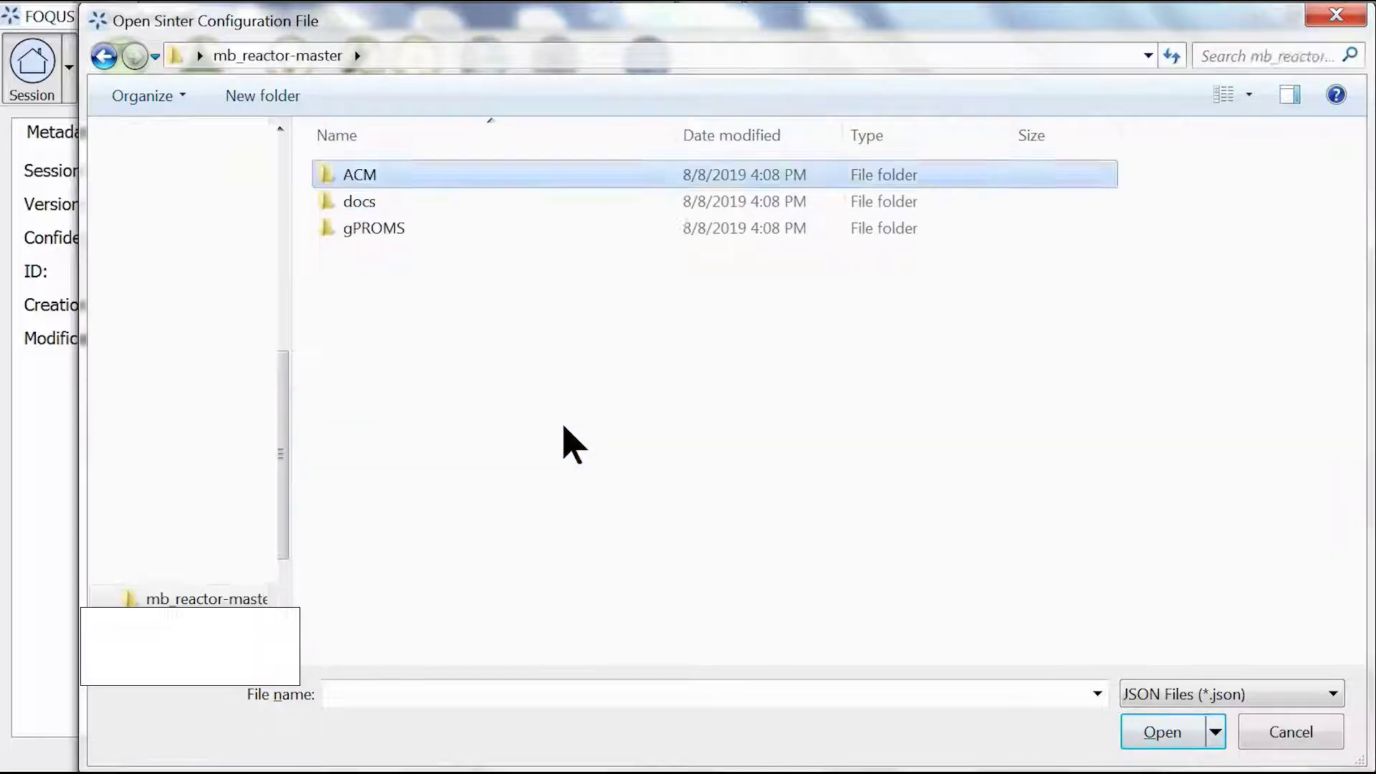
key(Return)
key(Down)
key(Return)
key(Down)
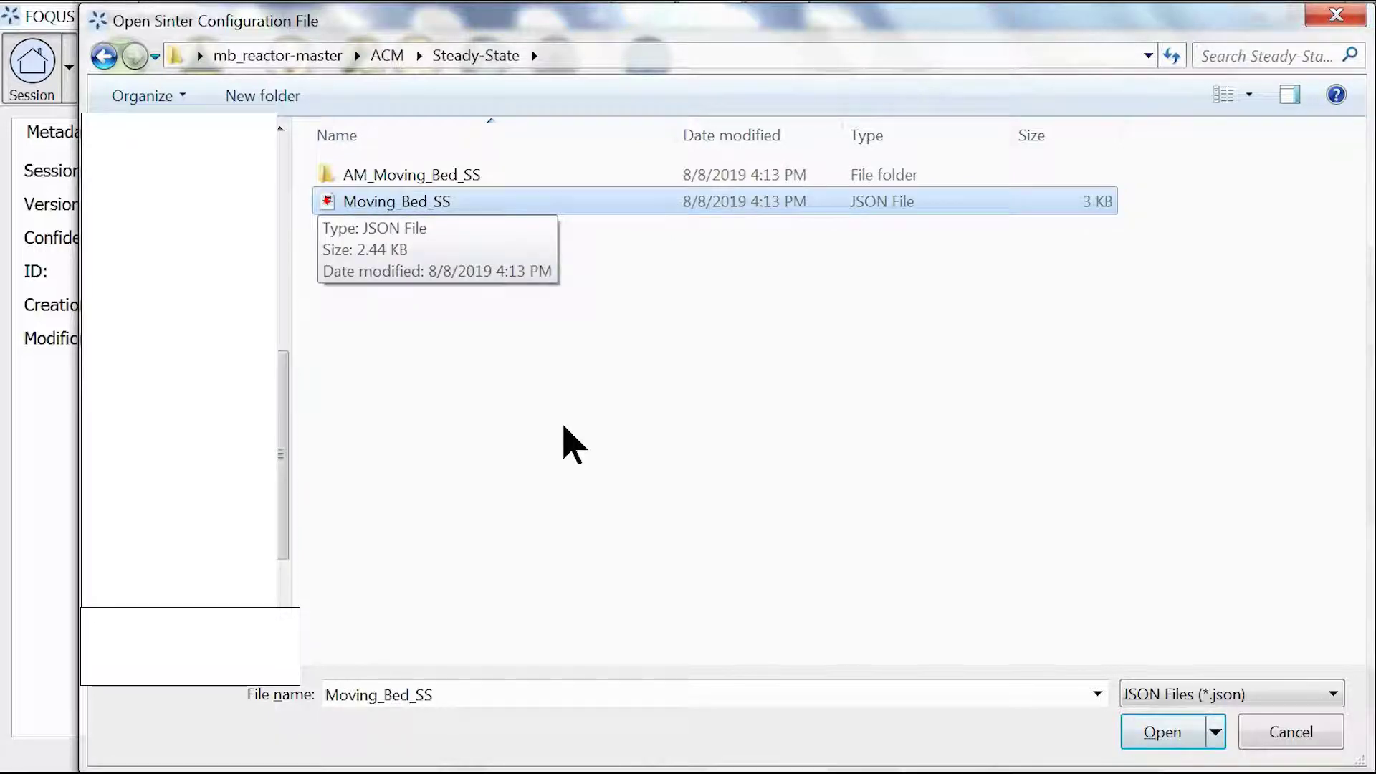
key(Return)
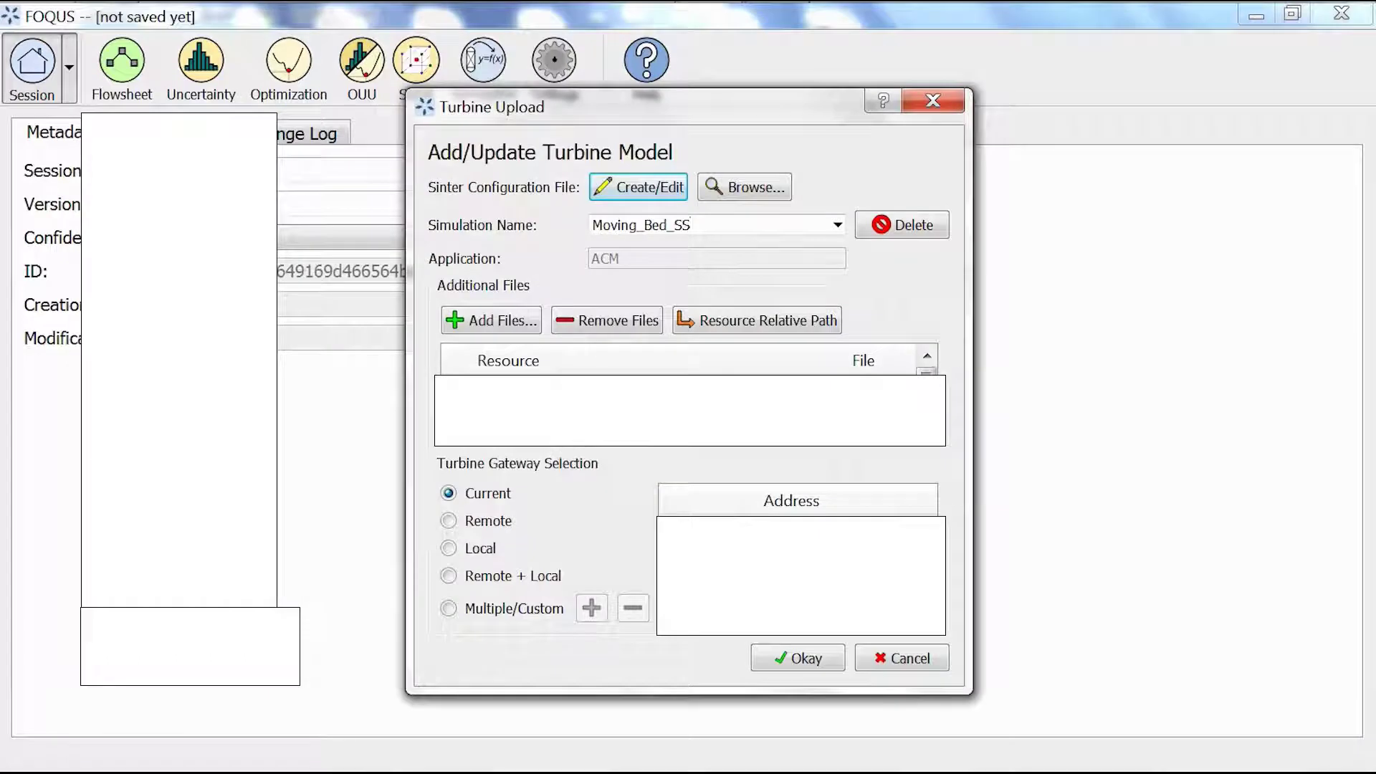
click(802, 657)
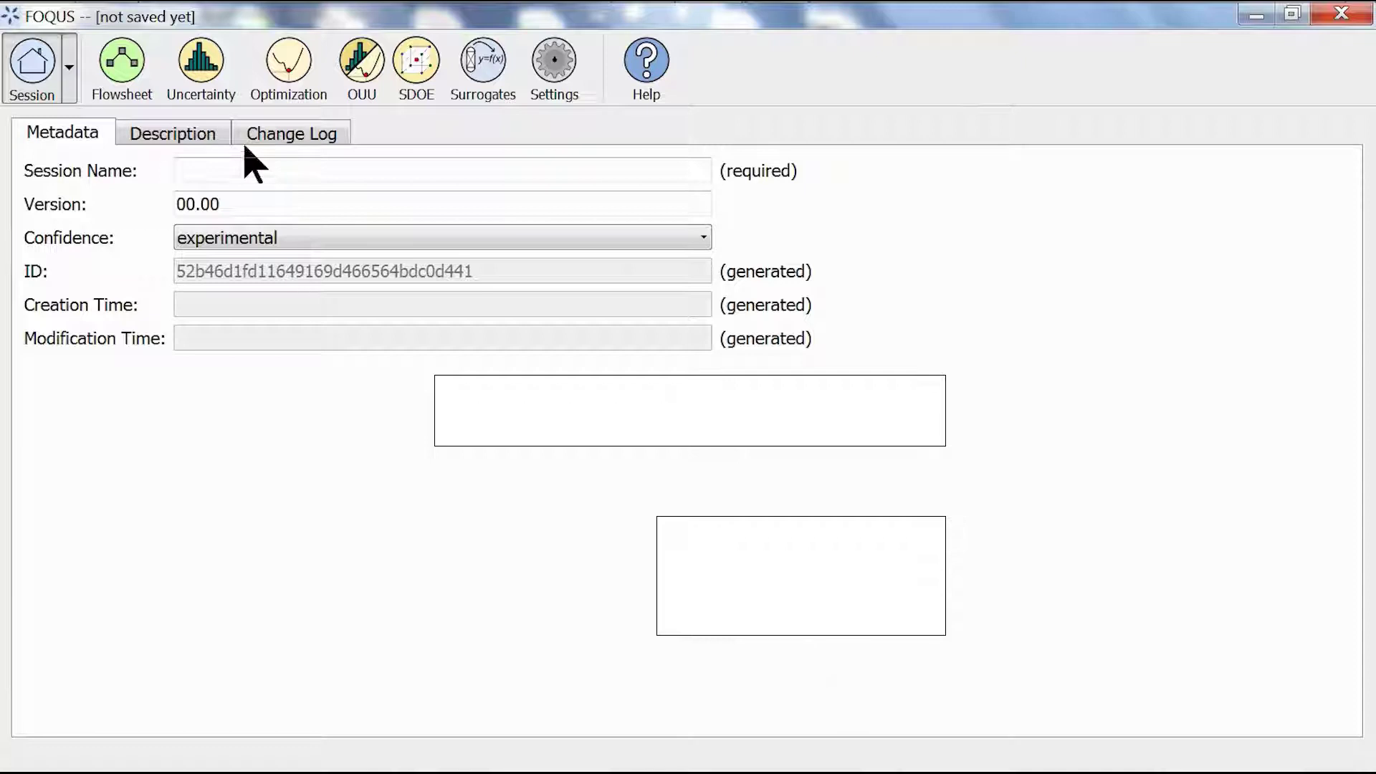
Step: Save the session as ACM_example.foqus on the Desktop and go to its empty flowsheet
text(ACM)
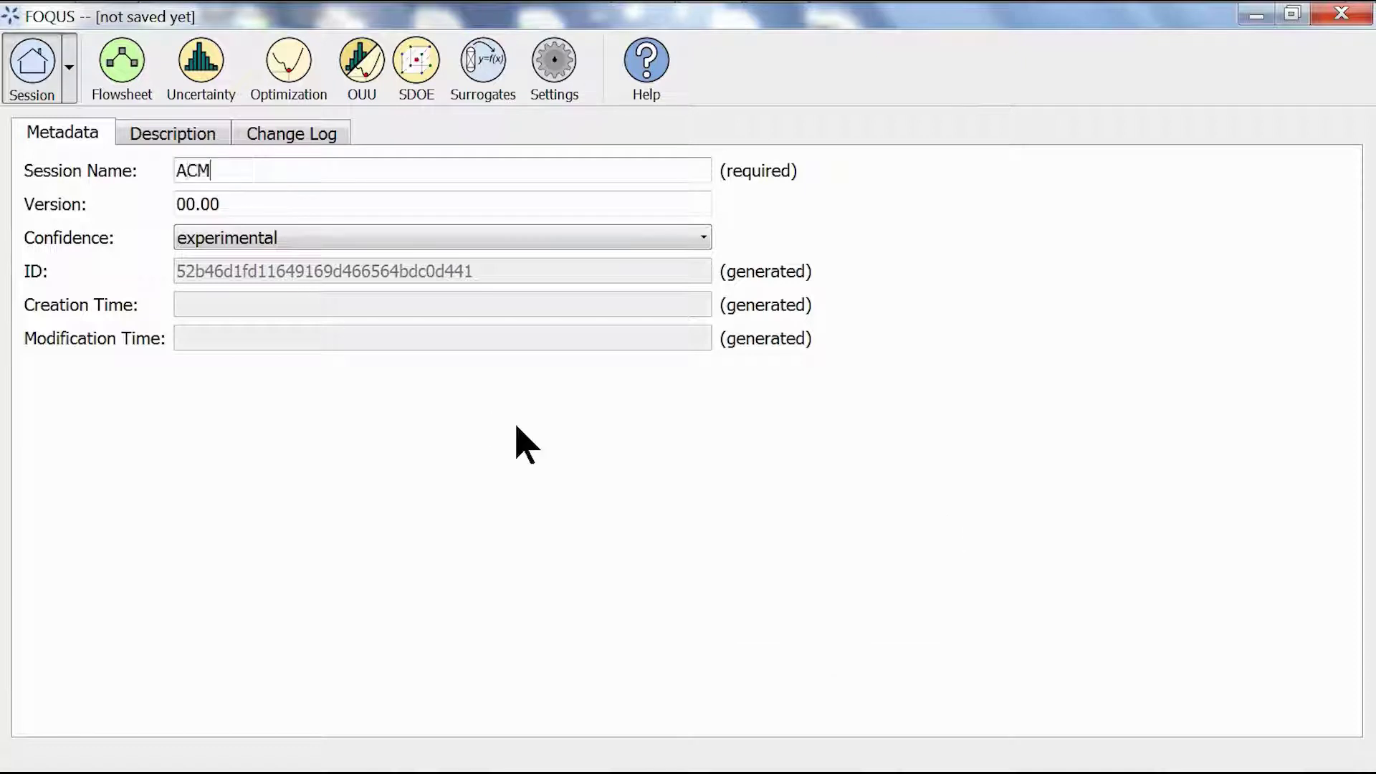
text(_example)
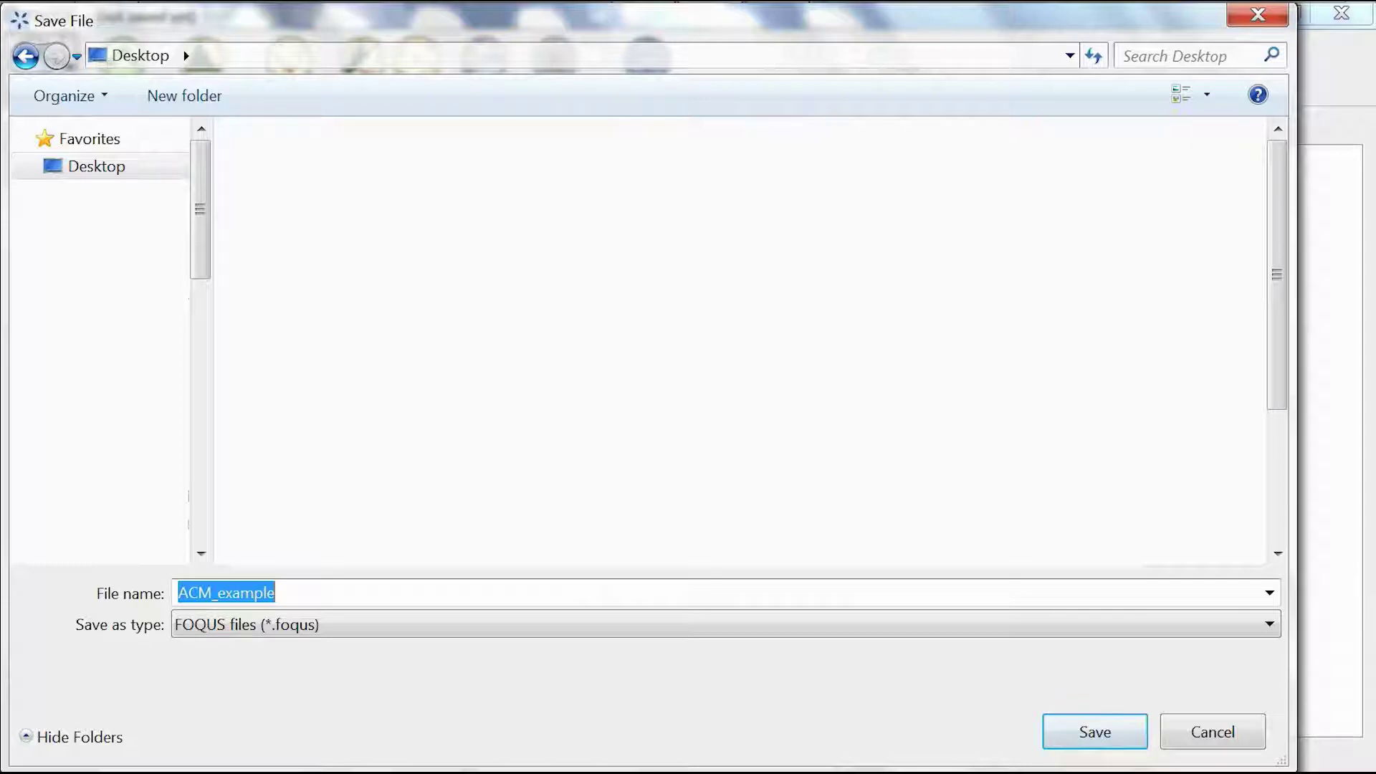
key(Return)
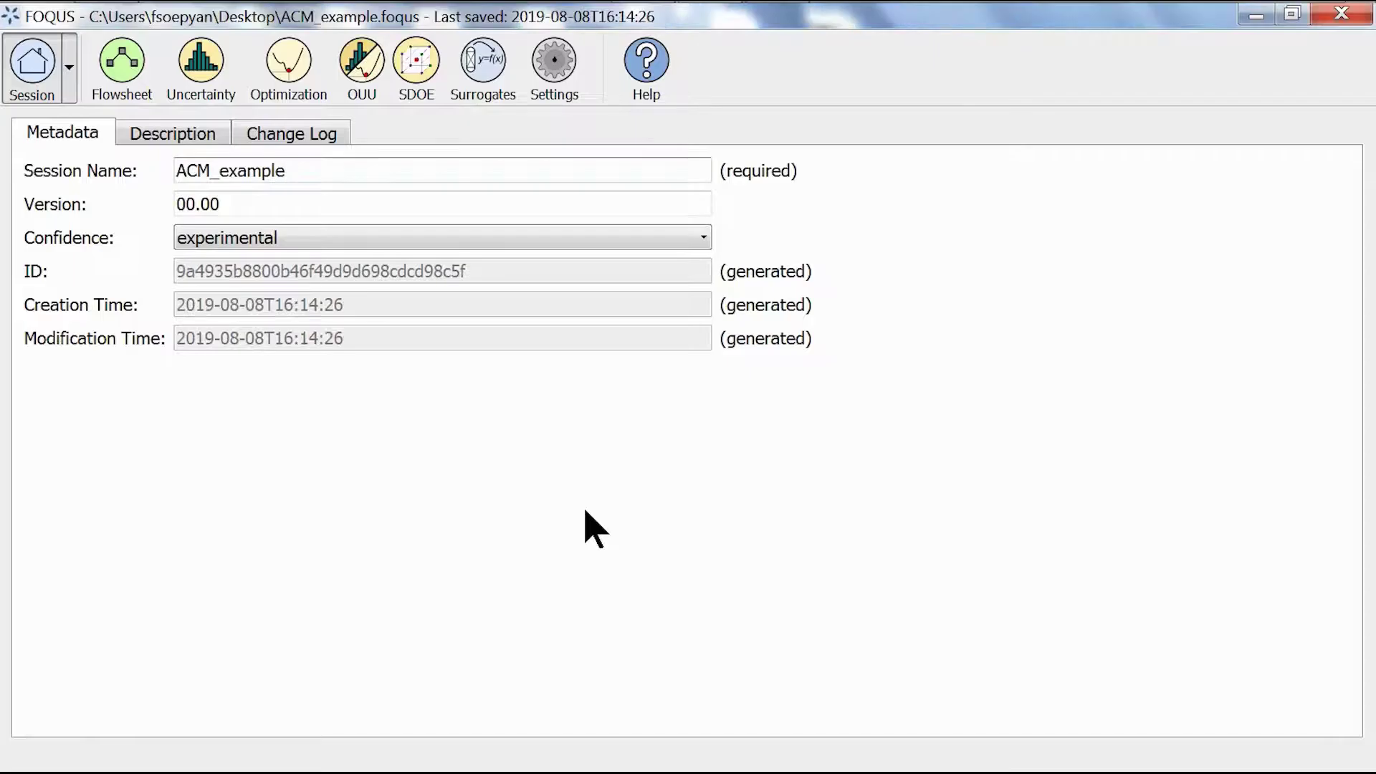
click(149, 78)
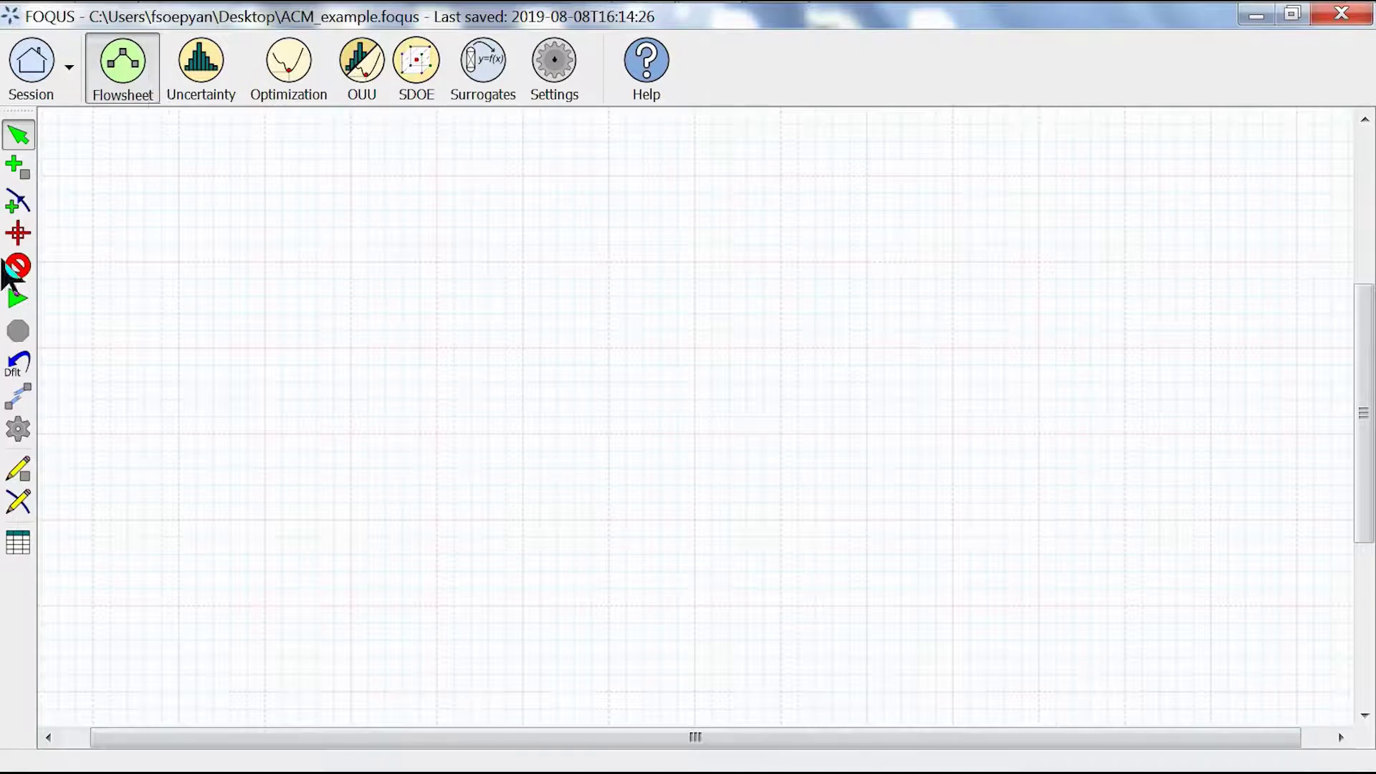
Step: Place a new node named acm_file on the flowsheet
click(18, 168)
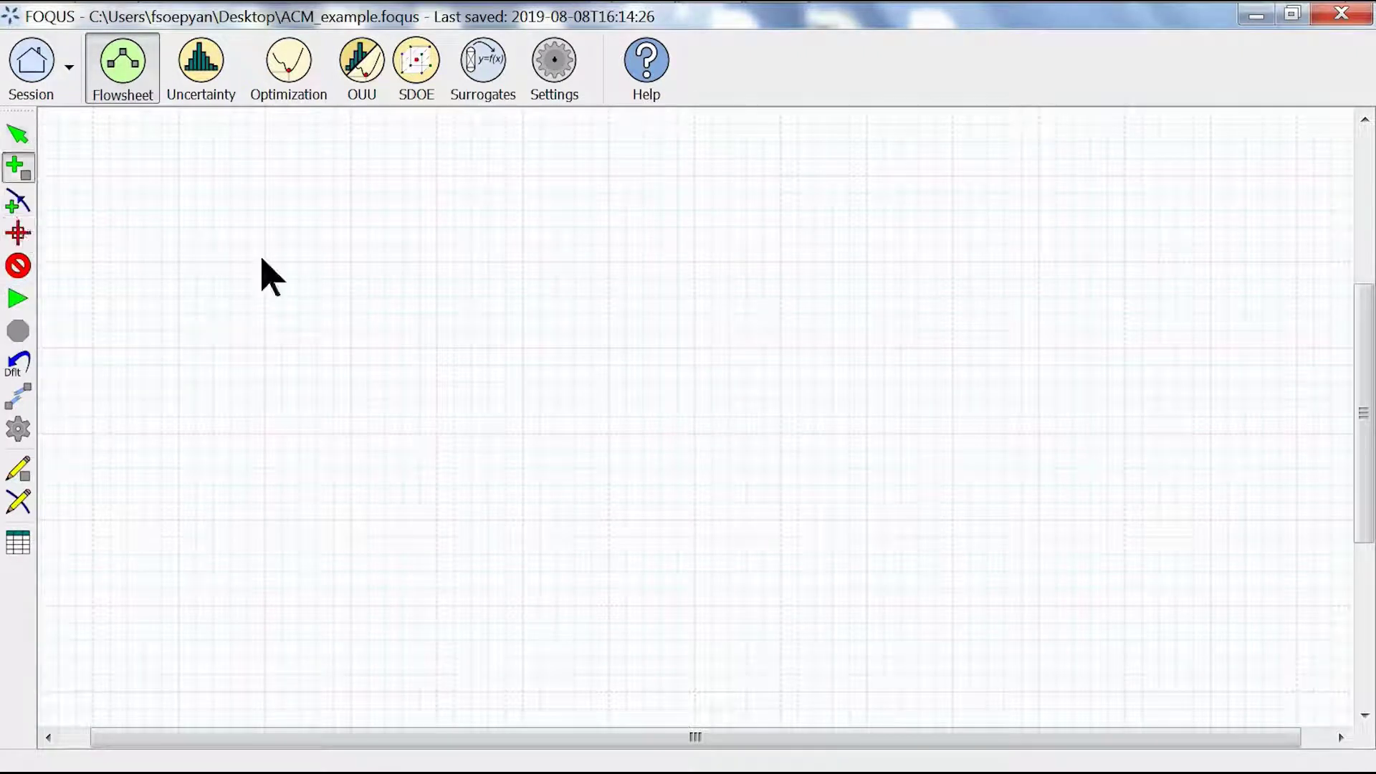
click(352, 349)
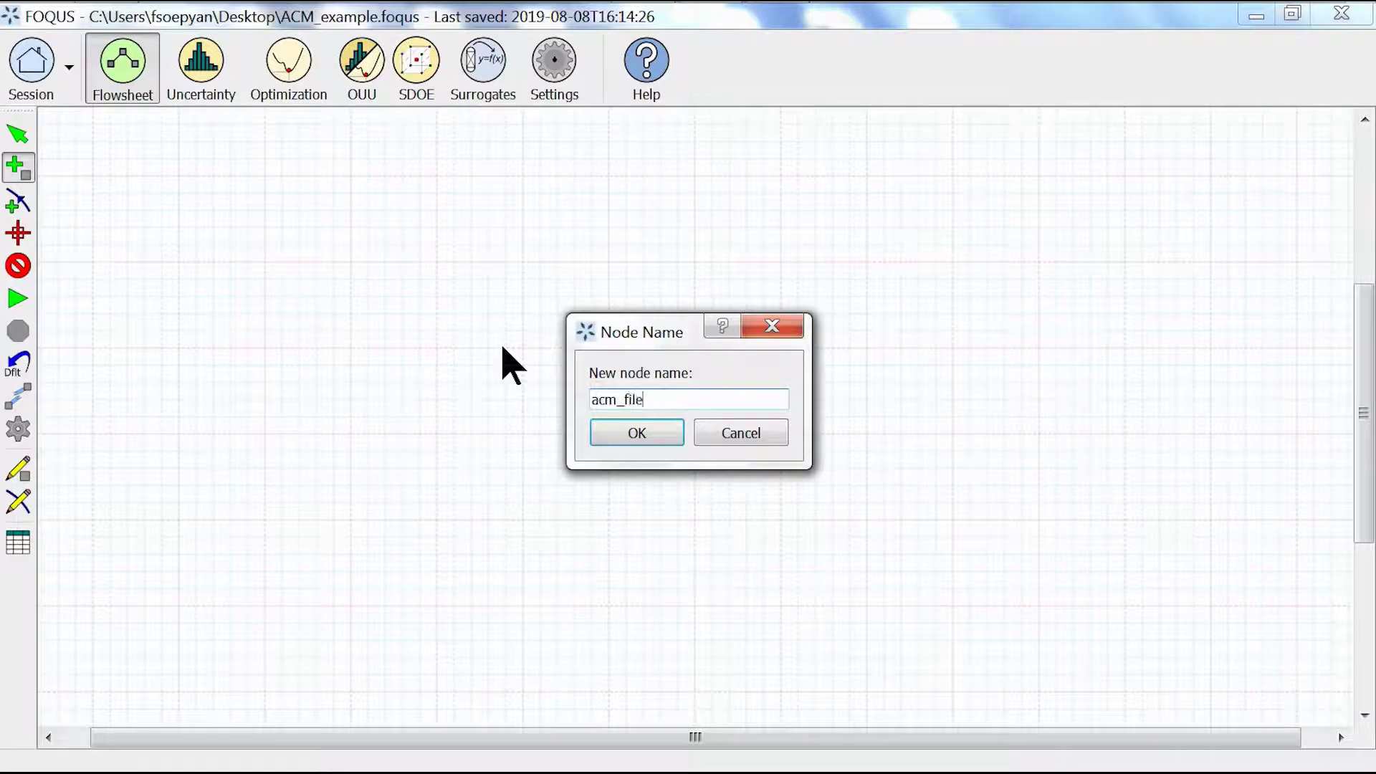
key(Return)
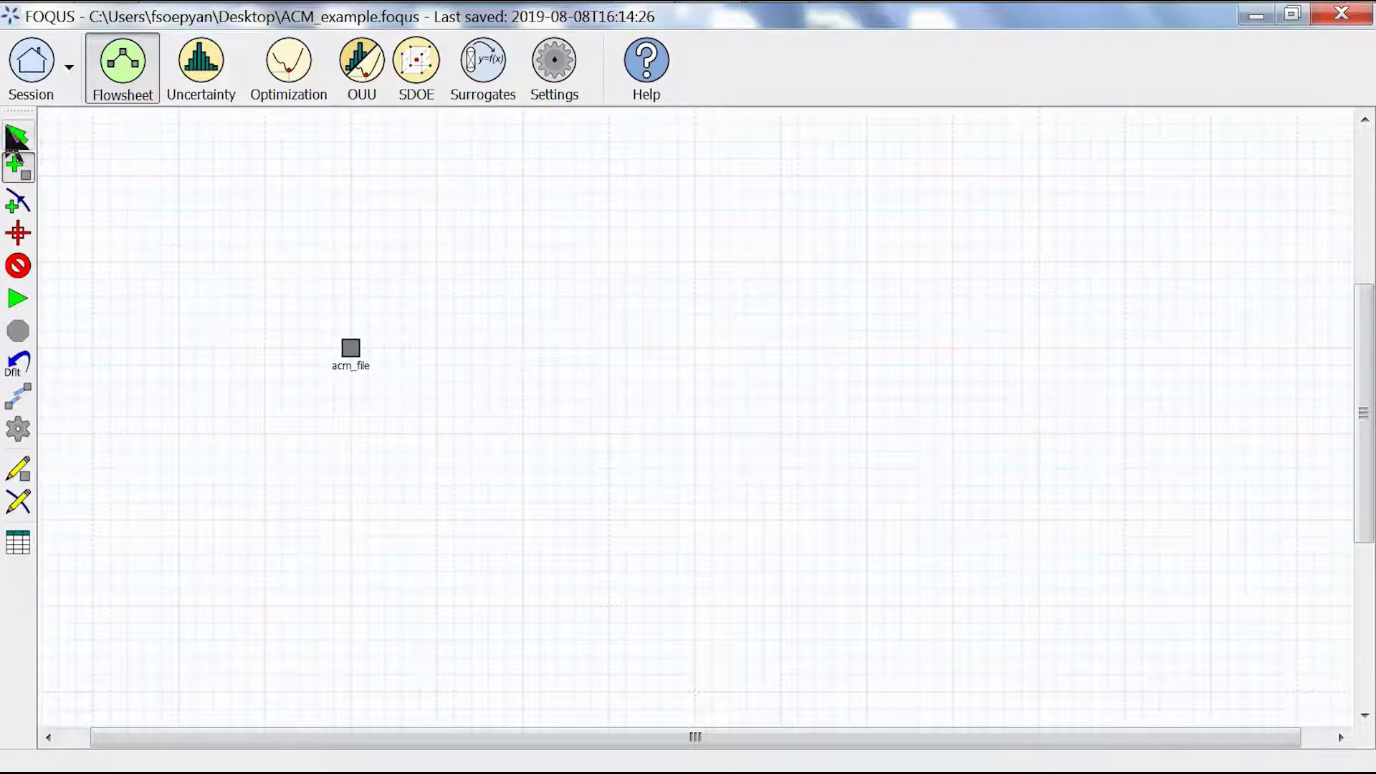
click(16, 137)
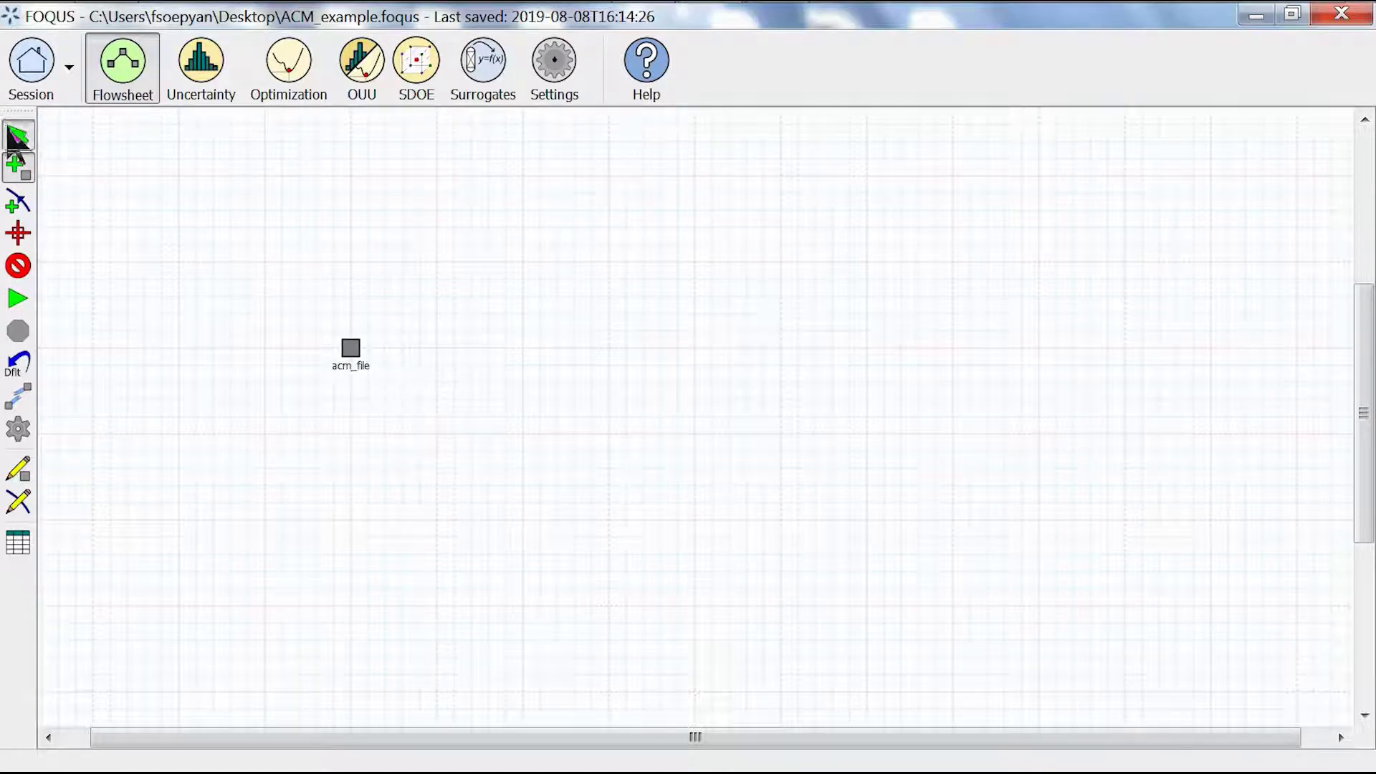
Step: Give acm_file the Turbine model Moving_Bed_SS and show its input and output variables
click(19, 471)
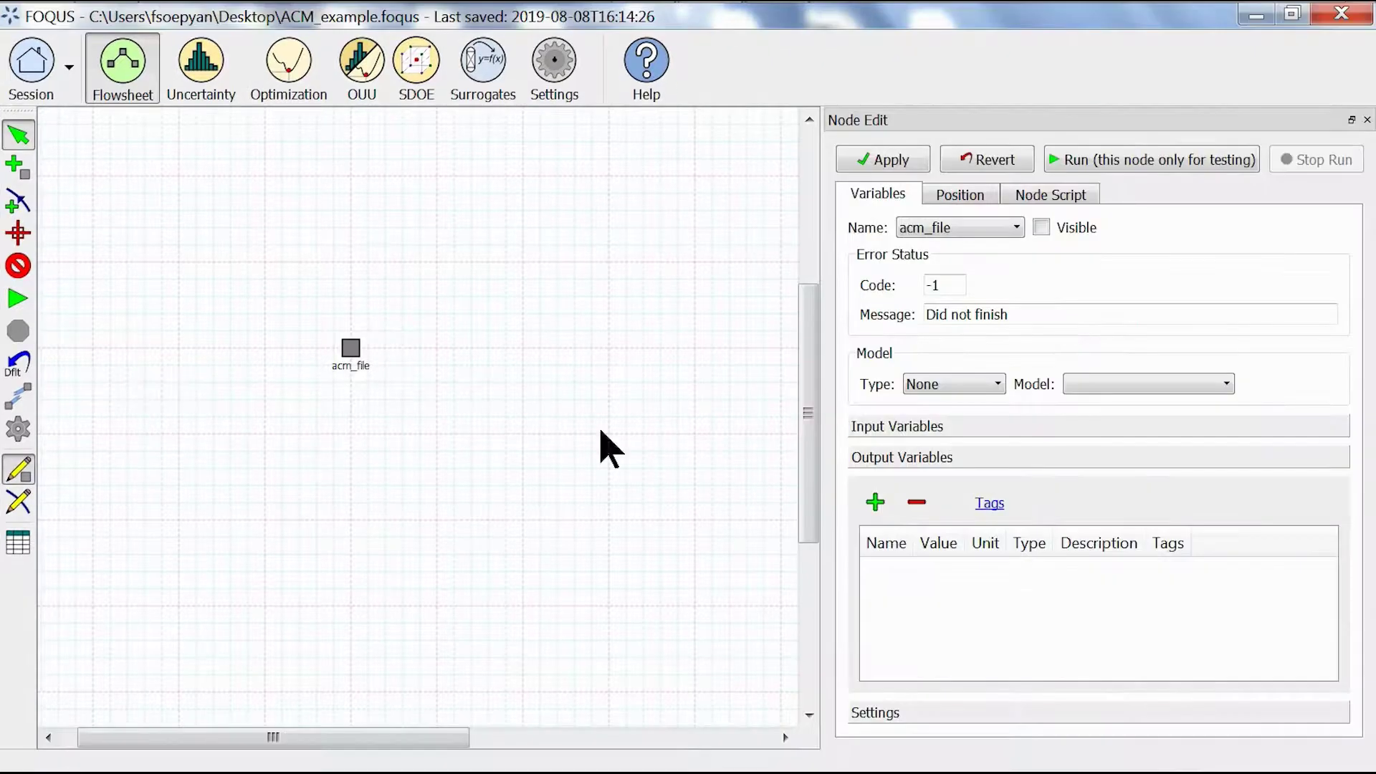
click(959, 385)
click(956, 412)
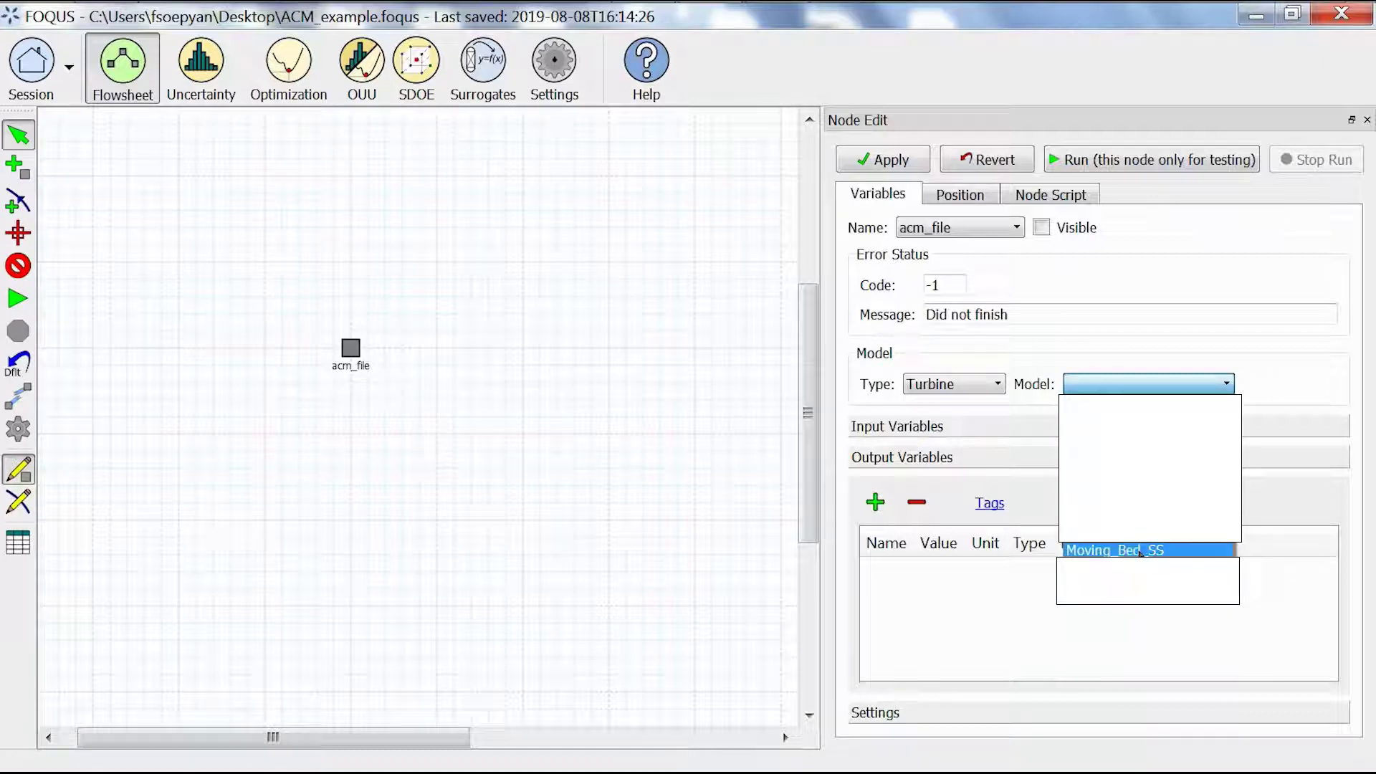
click(1139, 551)
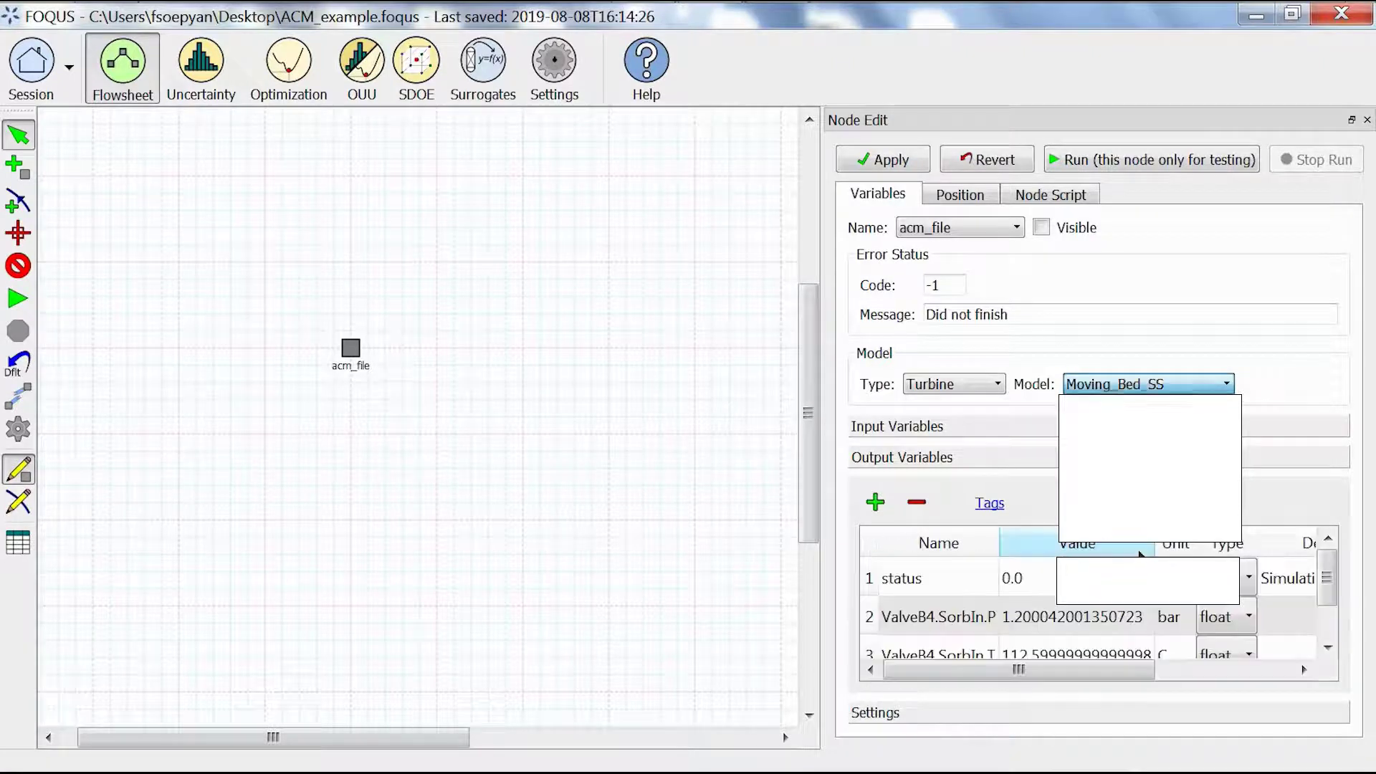
click(920, 429)
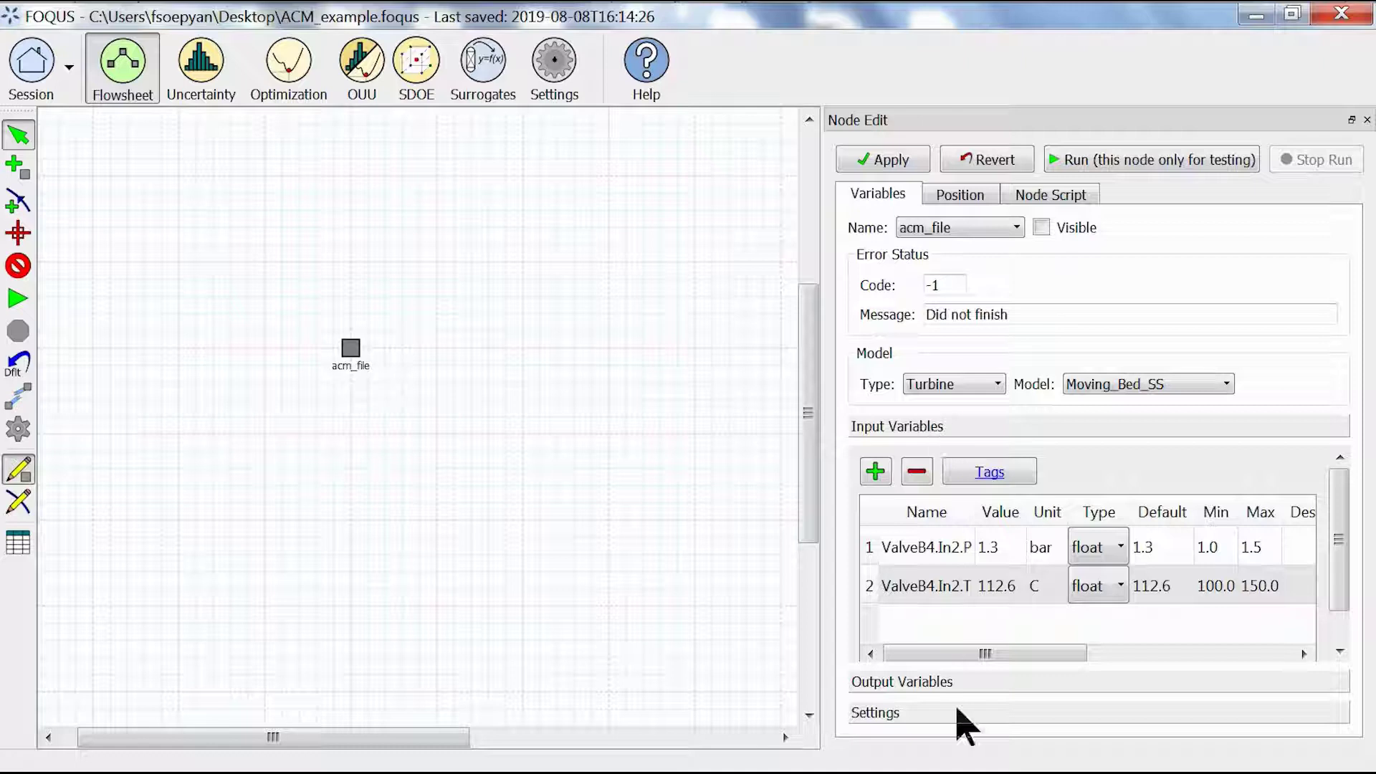
click(945, 686)
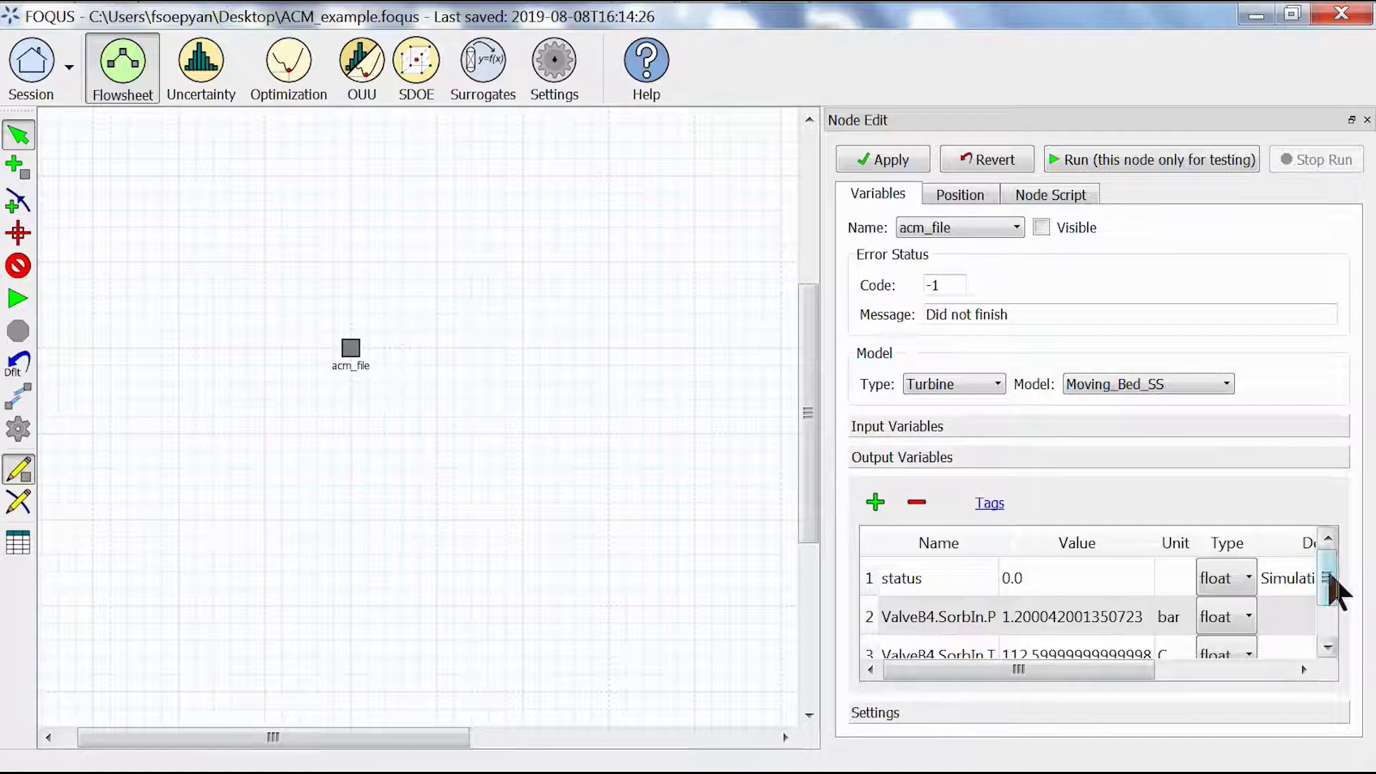
mouse_move(1327, 575)
mouse_down()
mouse_move(1329, 611)
mouse_move(1328, 573)
mouse_up()
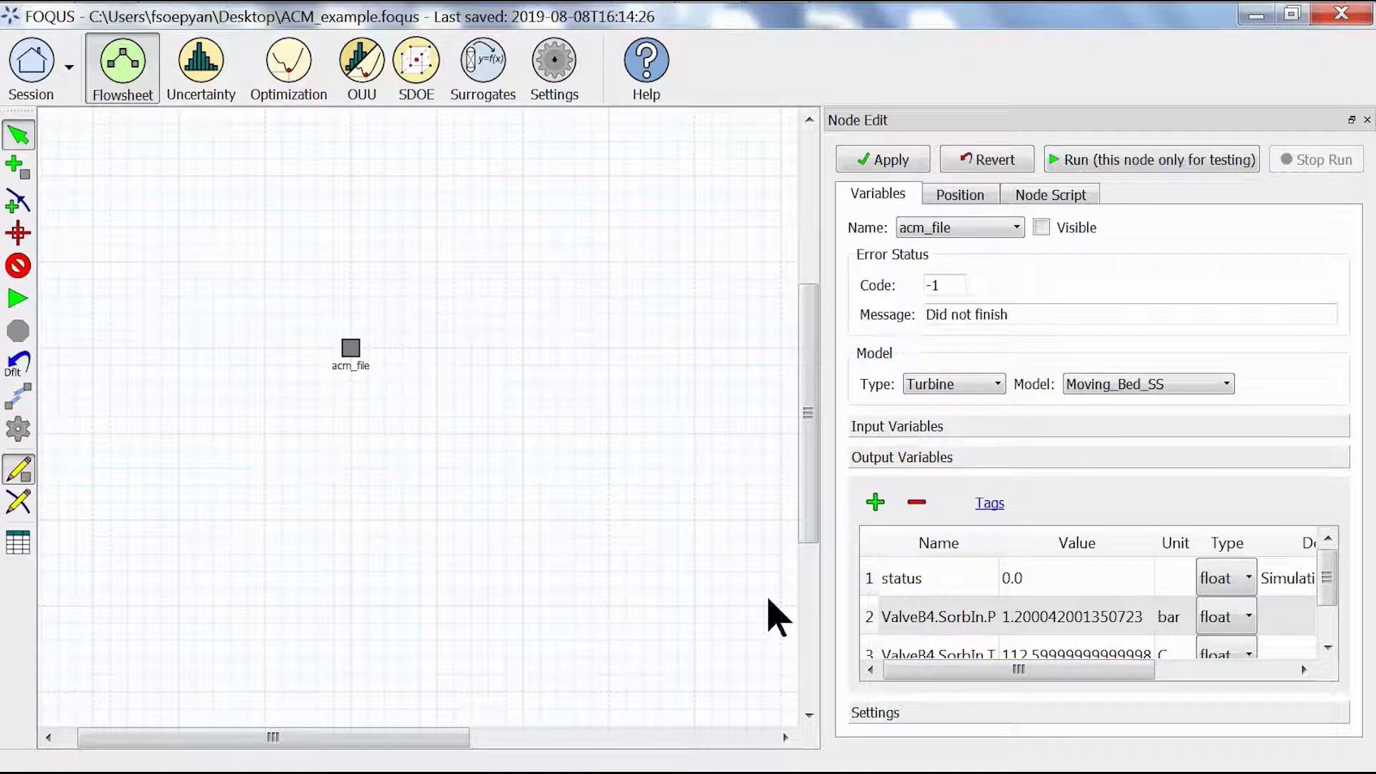
Step: Set the ValveB4.SorbIn.P and ValveB4.SorbIn.T output values to 0
click(869, 616)
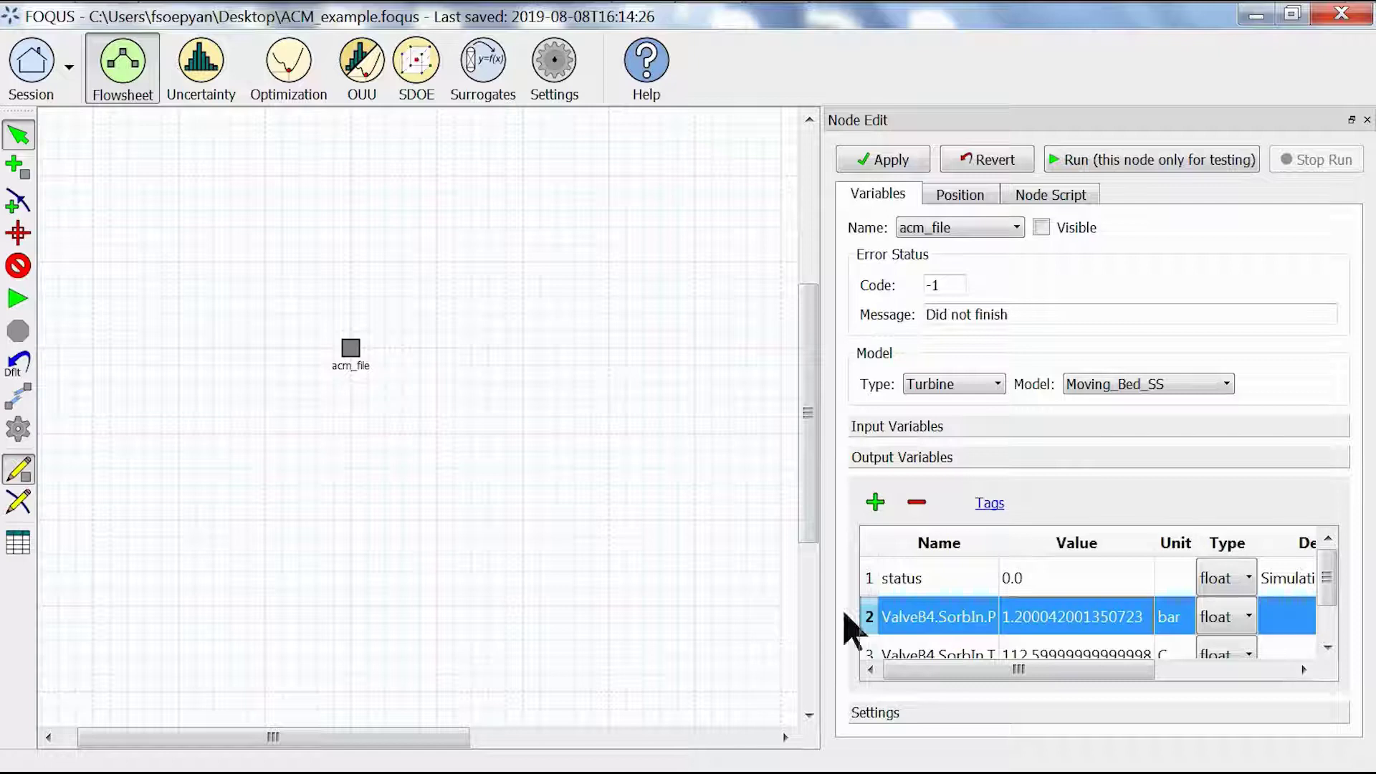
text(0)
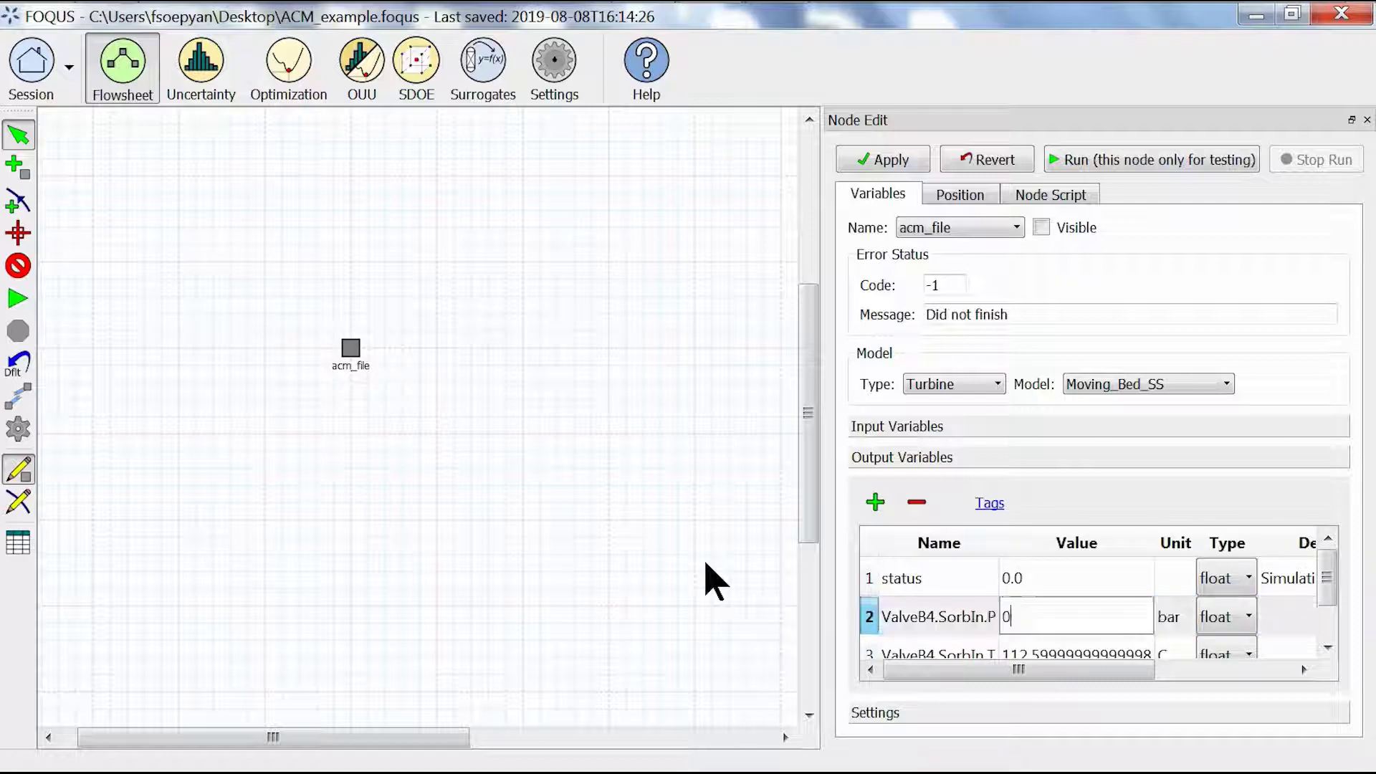
key(Down)
text(0)
key(Return)
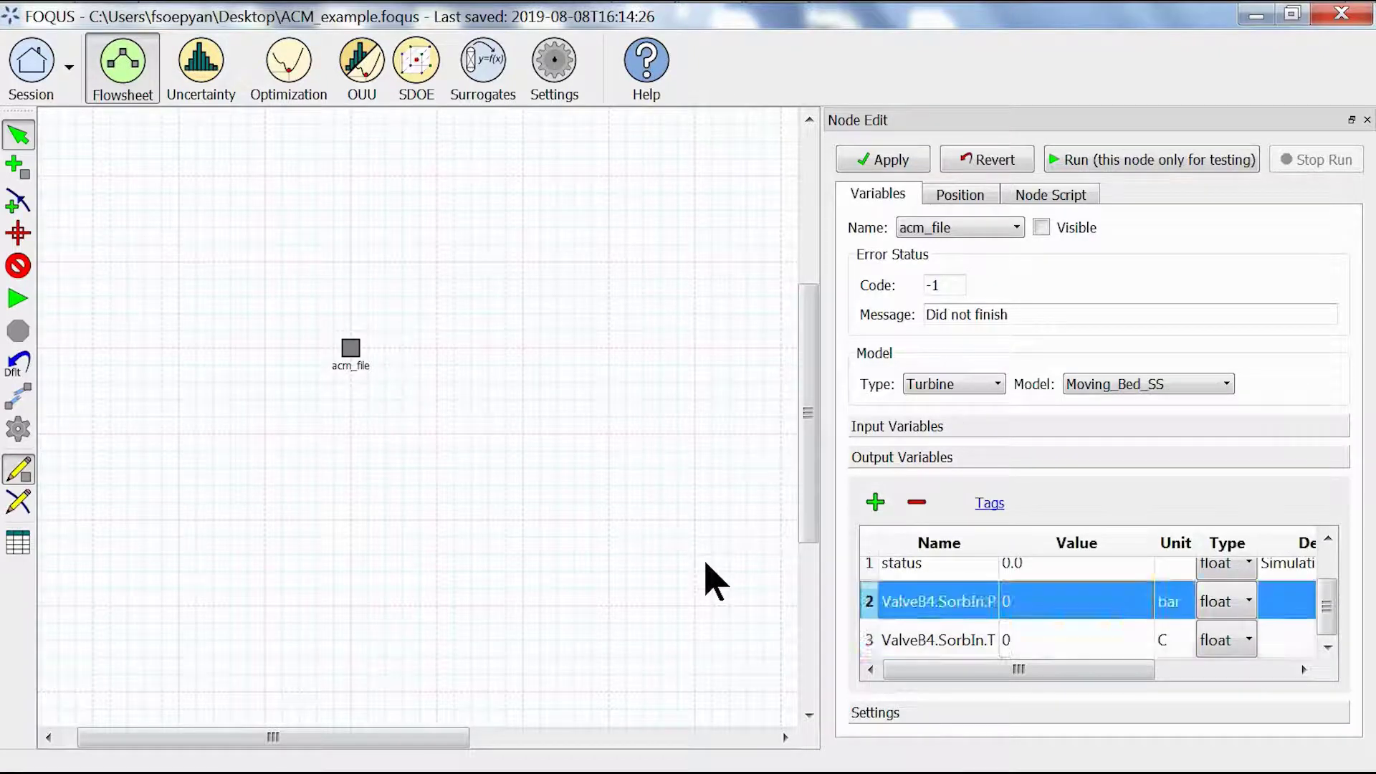
Step: Check the output rows and save ACM_example.foqus without a change log entry
key(Up)
key(Up)
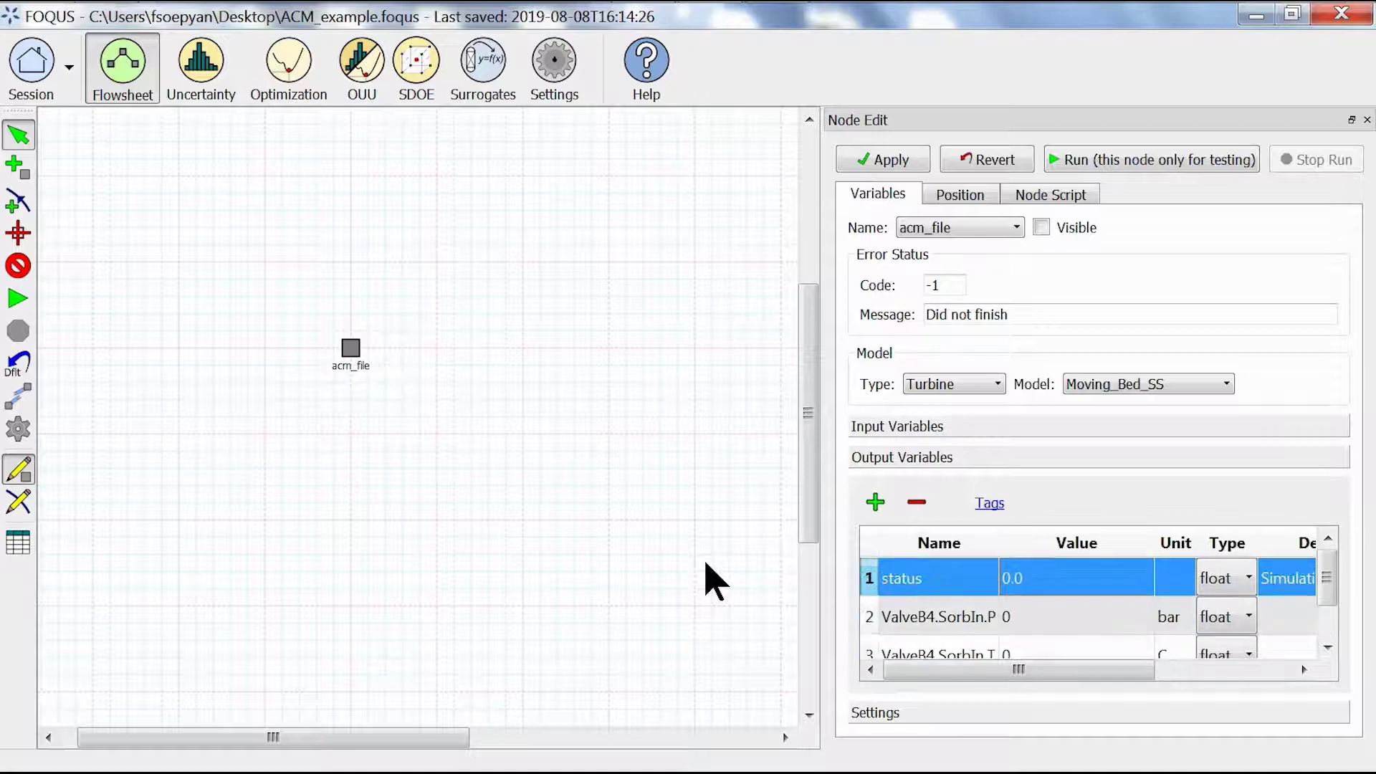
key(Down)
key(Down)
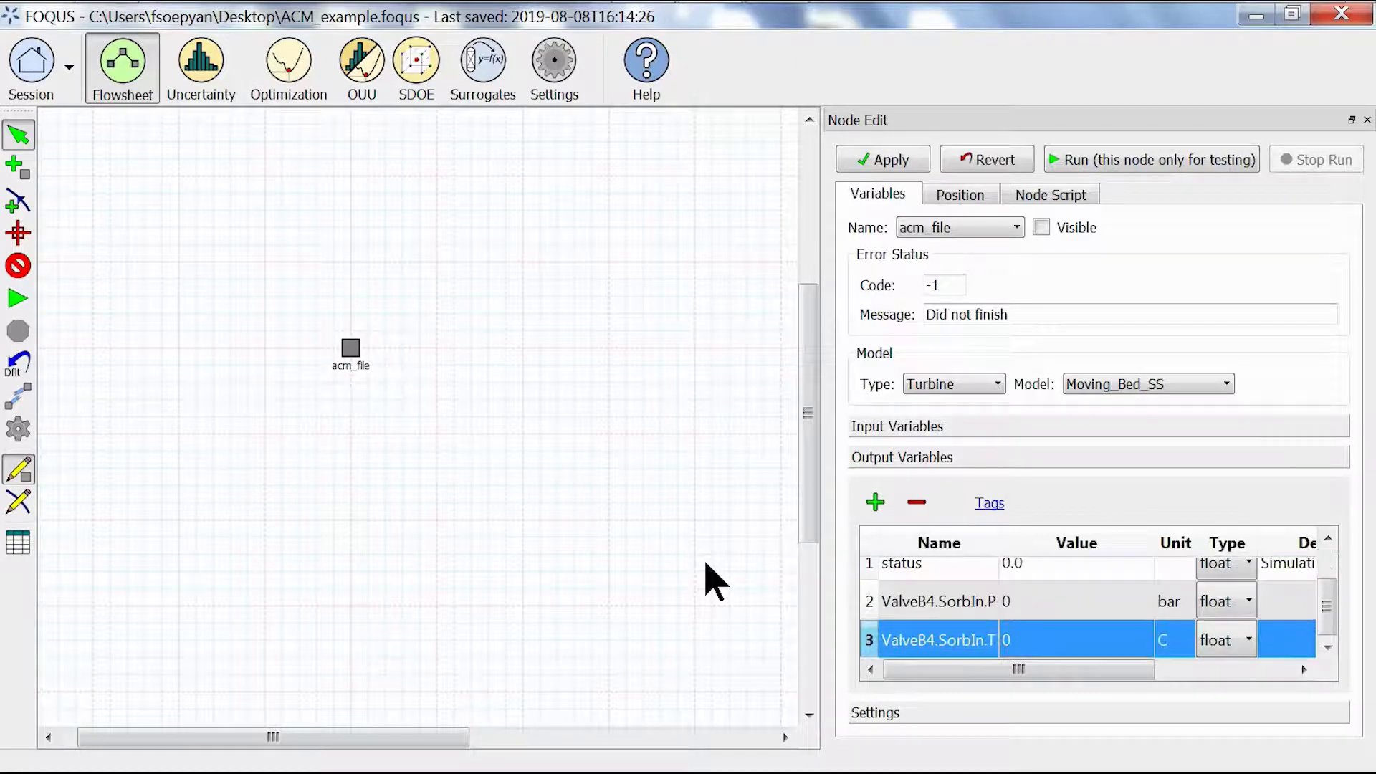
key(Up)
key(Up)
key(Down)
key(Down)
key(Up)
key(Up)
key(Down)
key(Down)
key(Up)
key(Up)
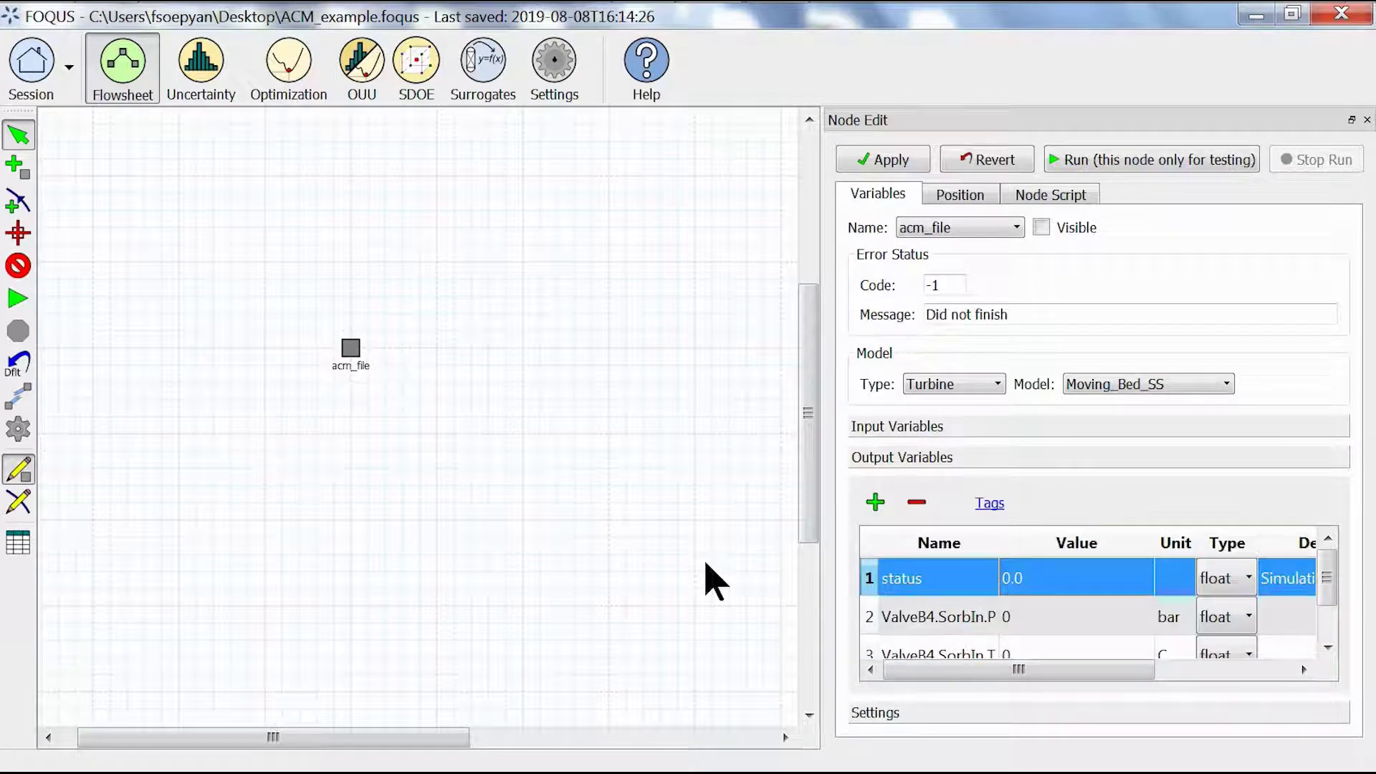
key(ctrl+s)
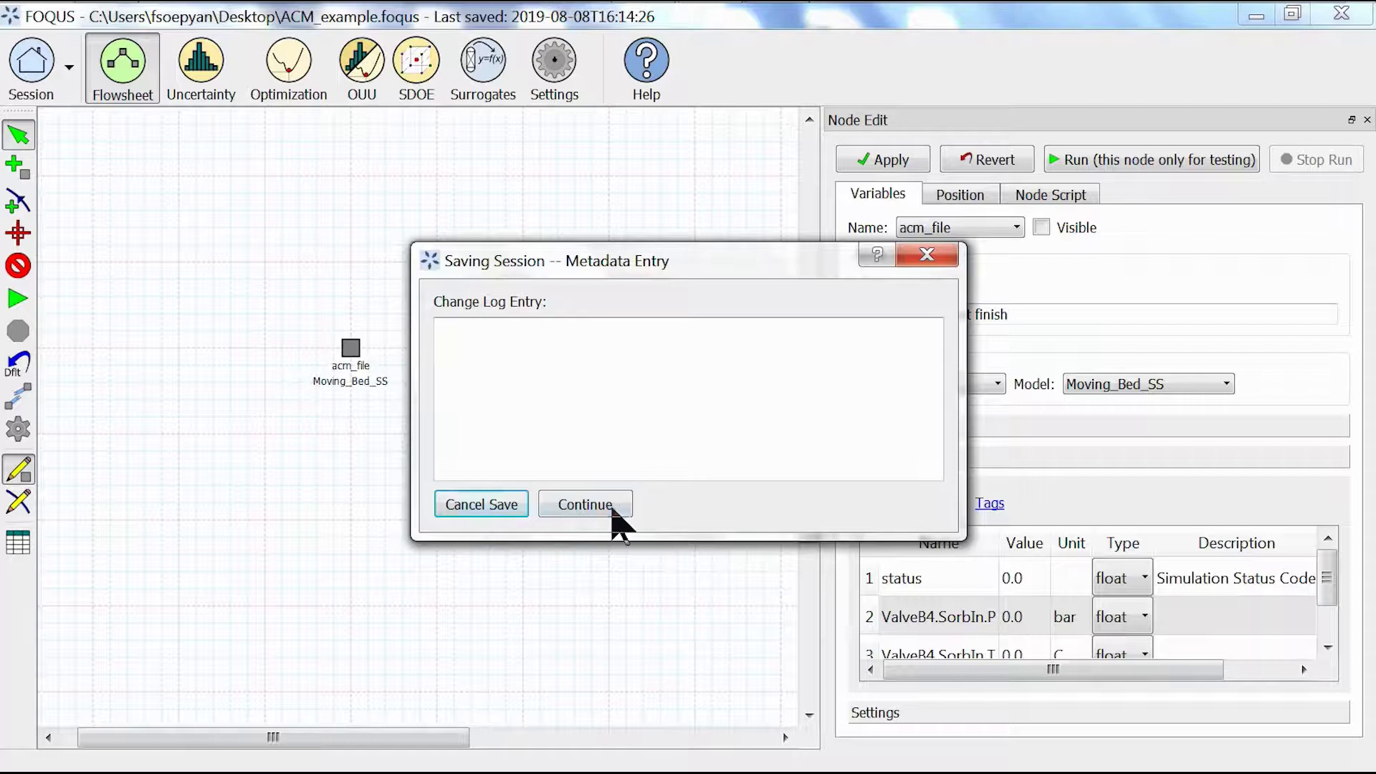
click(610, 507)
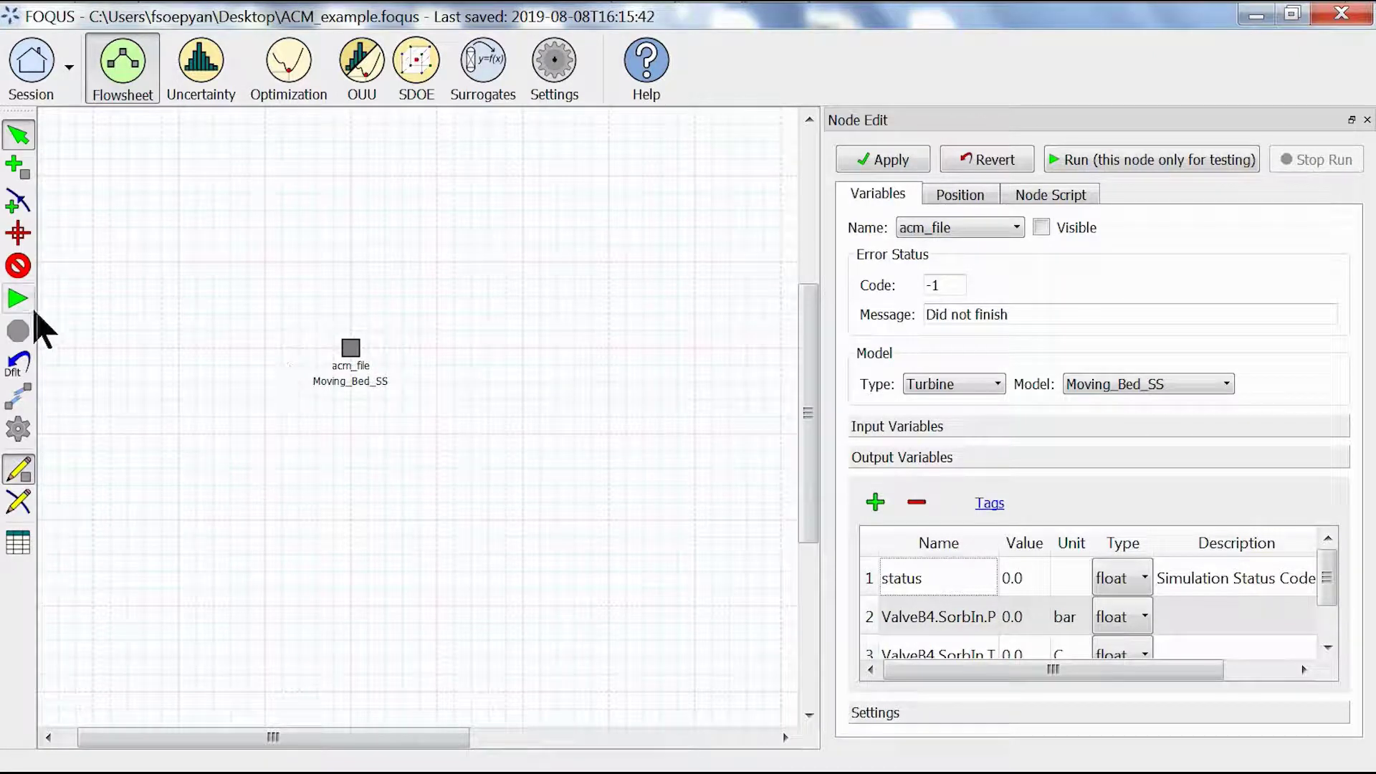
Step: Run the flowsheet and verify outputs of 1.200042 bar and 112.6 C
click(22, 301)
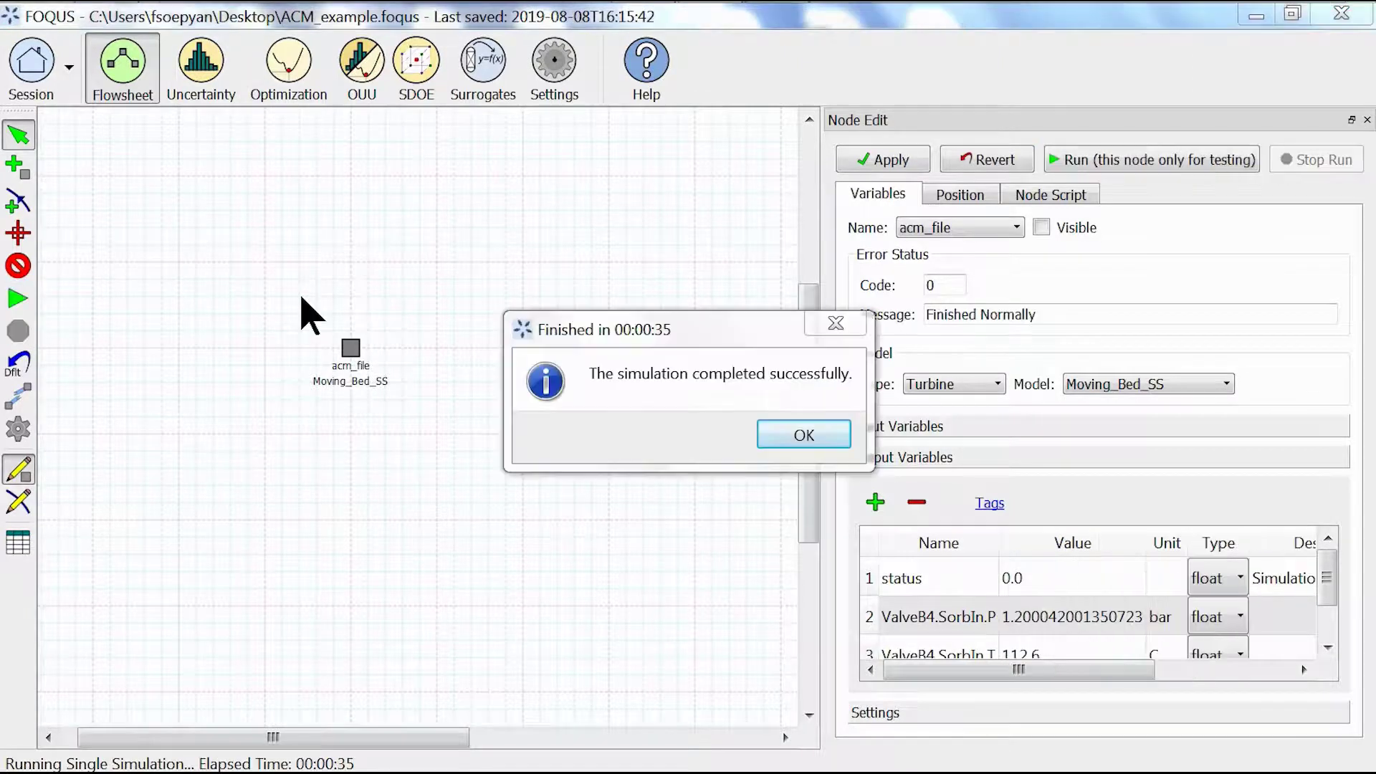
click(603, 342)
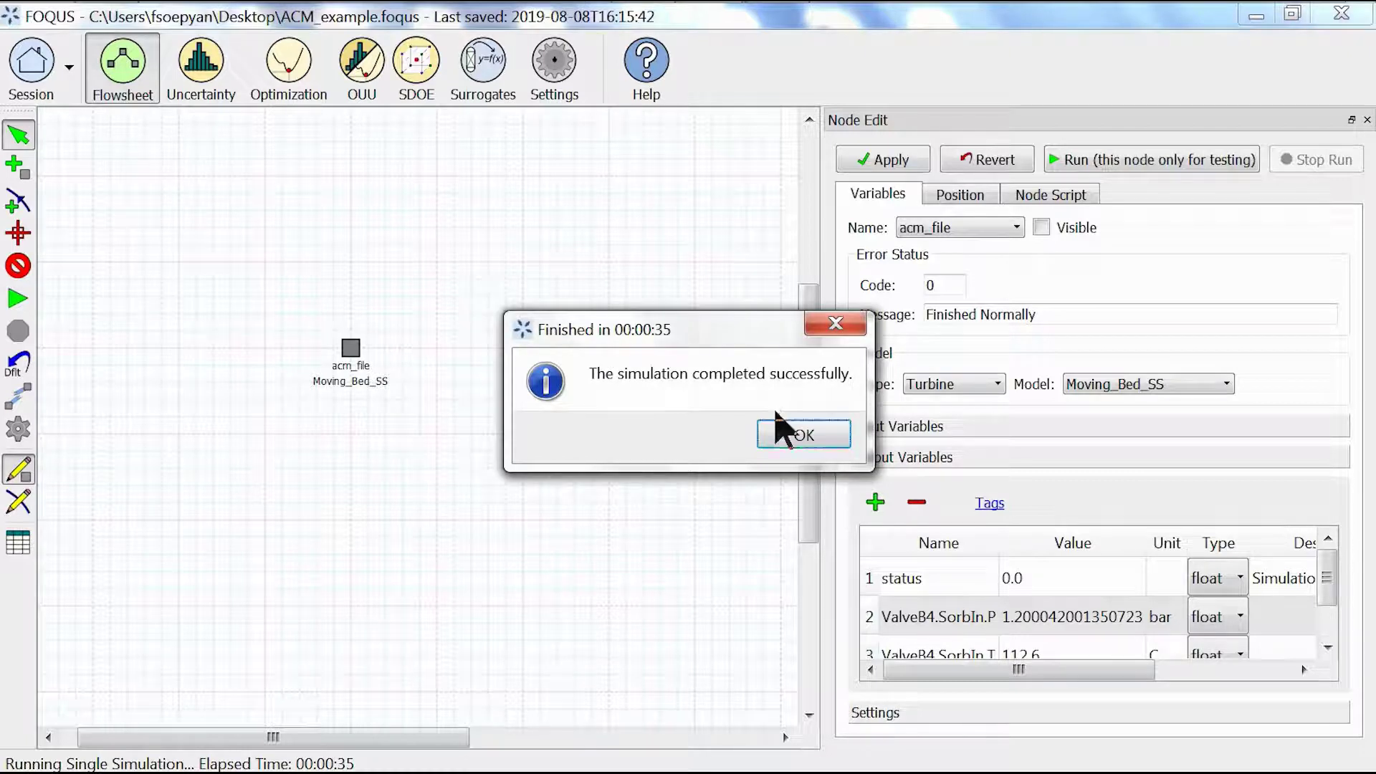
click(781, 433)
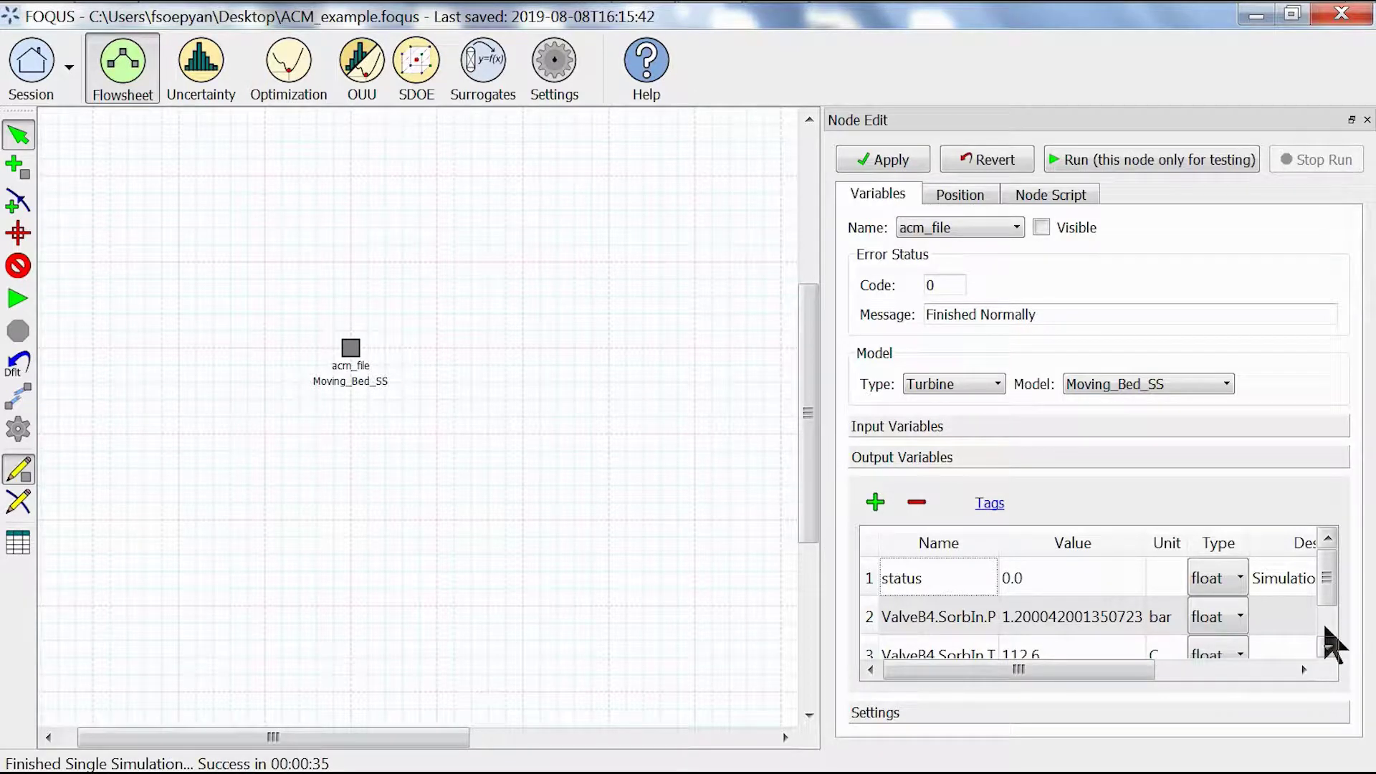
scroll(1326, 642, down, 1)
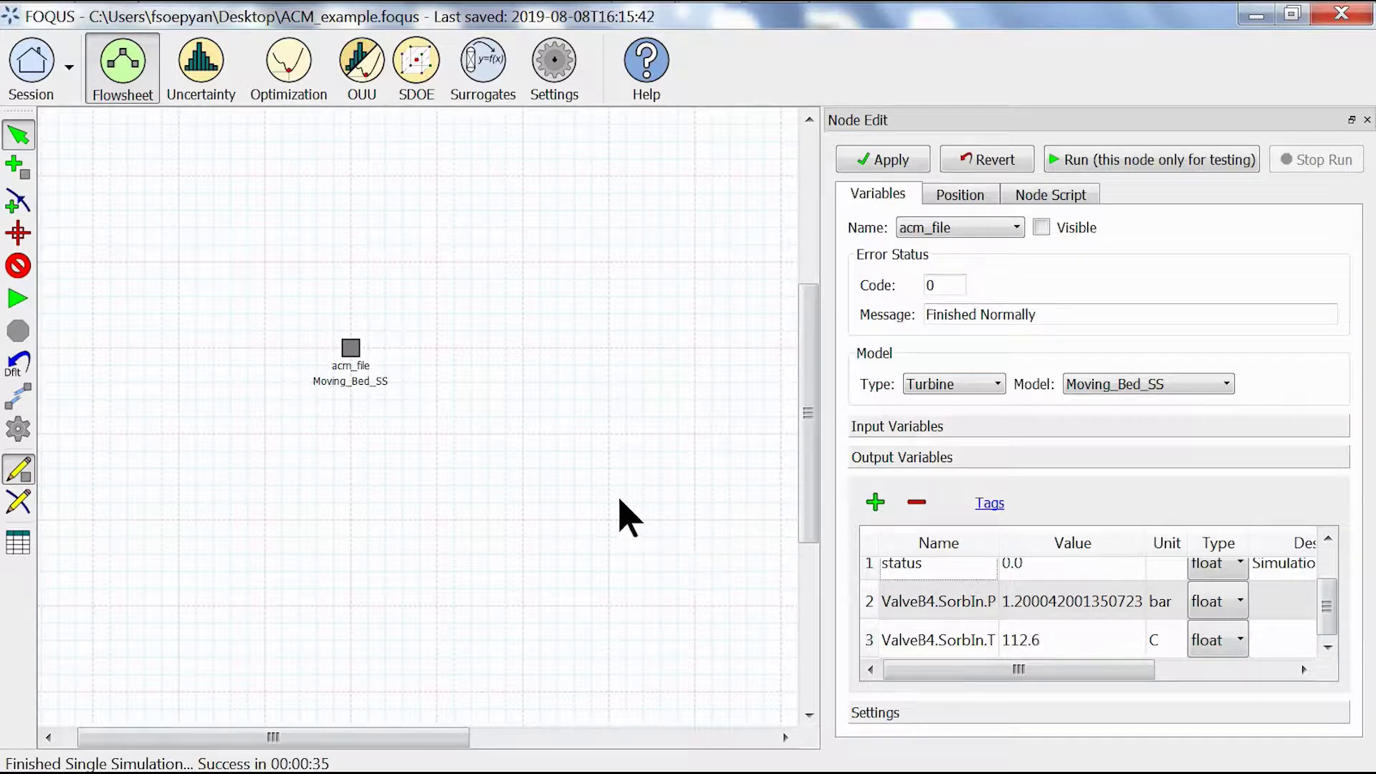
scroll(1099, 605, up, 1)
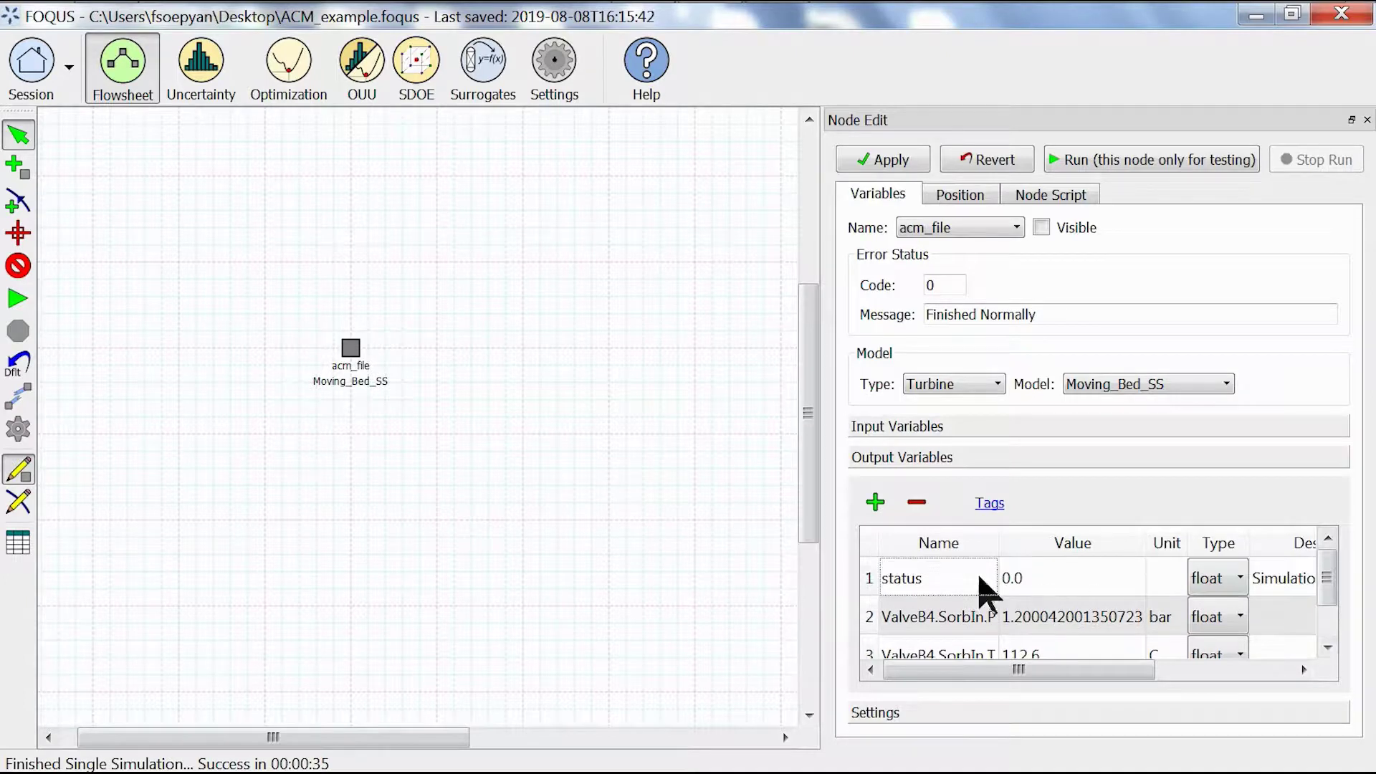